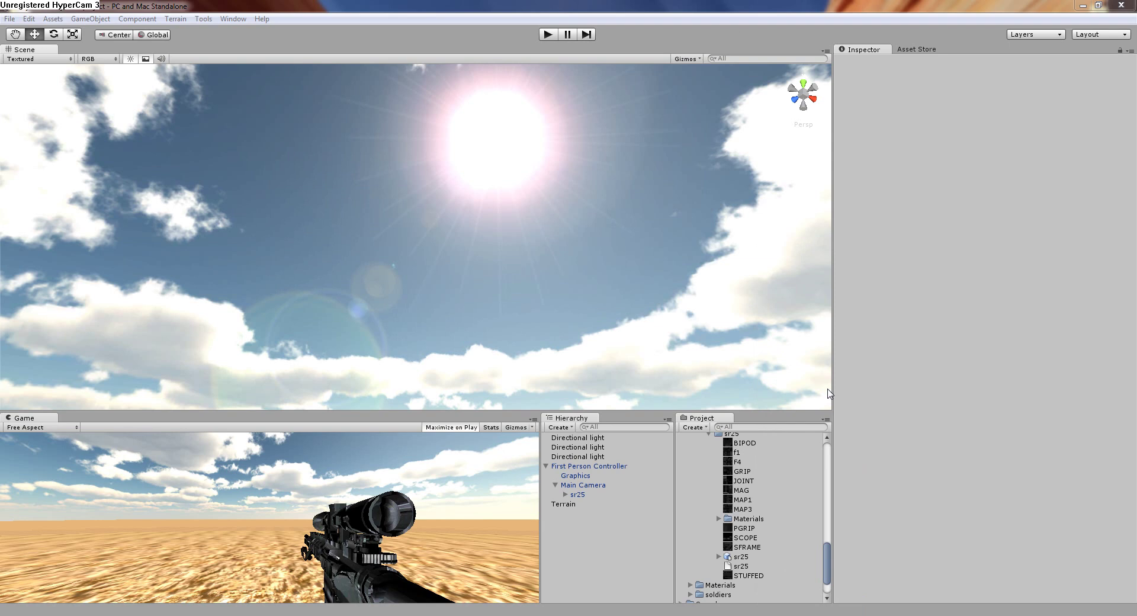
# Delete the sr25 rifle model from the First Person Controller's Main Camera.
pyautogui.moveTo(532, 263); pyautogui.dragTo(584, 356, button='right')
pyautogui.moveTo(551, 320); pyautogui.dragTo(484, 224, button='right')
pyautogui.click(484, 220)
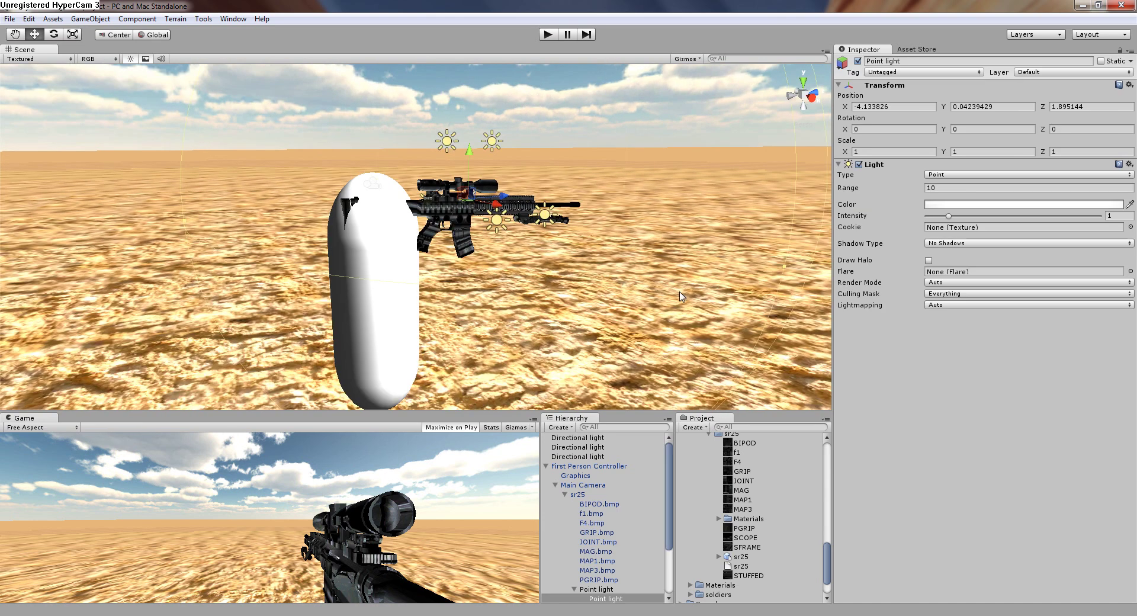
pyautogui.click(594, 495)
pyautogui.press('Delete')
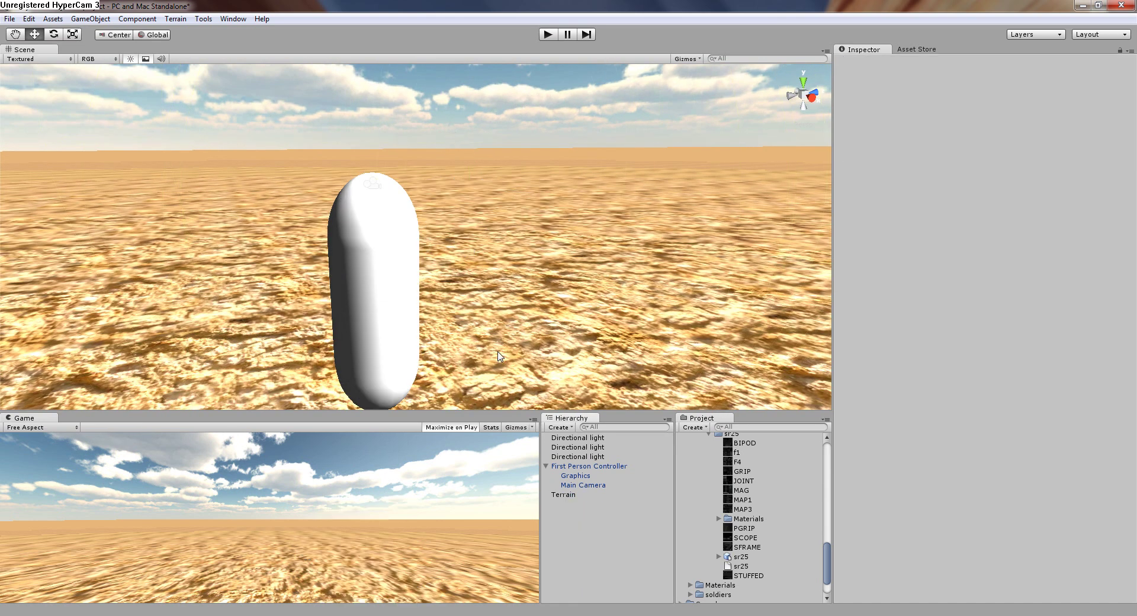
# Delete the First Person Controller from the scene.
pyautogui.click(426, 323)
pyautogui.click(389, 326)
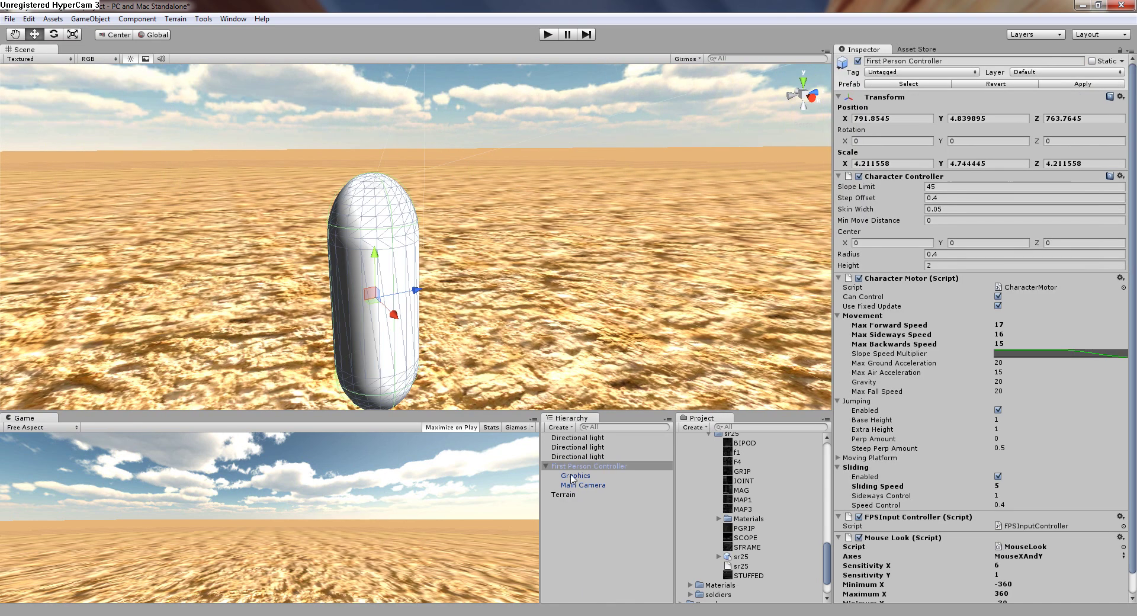
pyautogui.press('Delete')
pyautogui.moveTo(308, 207); pyautogui.dragTo(439, 355, button='right')
pyautogui.moveTo(258, 165); pyautogui.dragTo(266, 127, button='right')
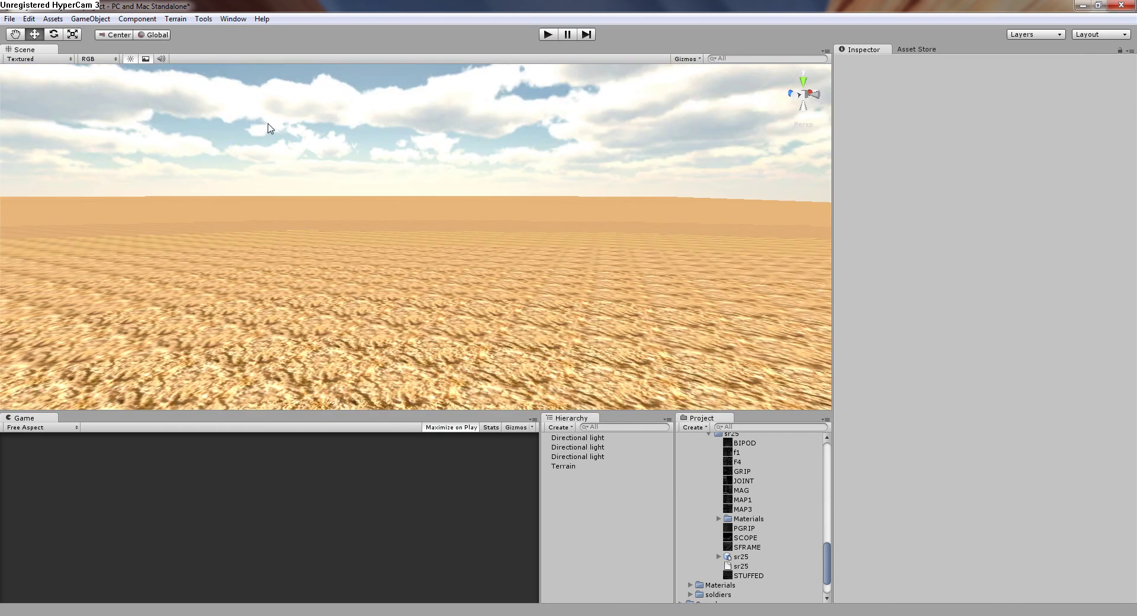
# Create a second terrain and raise it above the existing one to a Y position of about 172.
pyautogui.click(175, 18)
pyautogui.click(189, 32)
pyautogui.moveTo(426, 139); pyautogui.dragTo(366, 296, button='right')
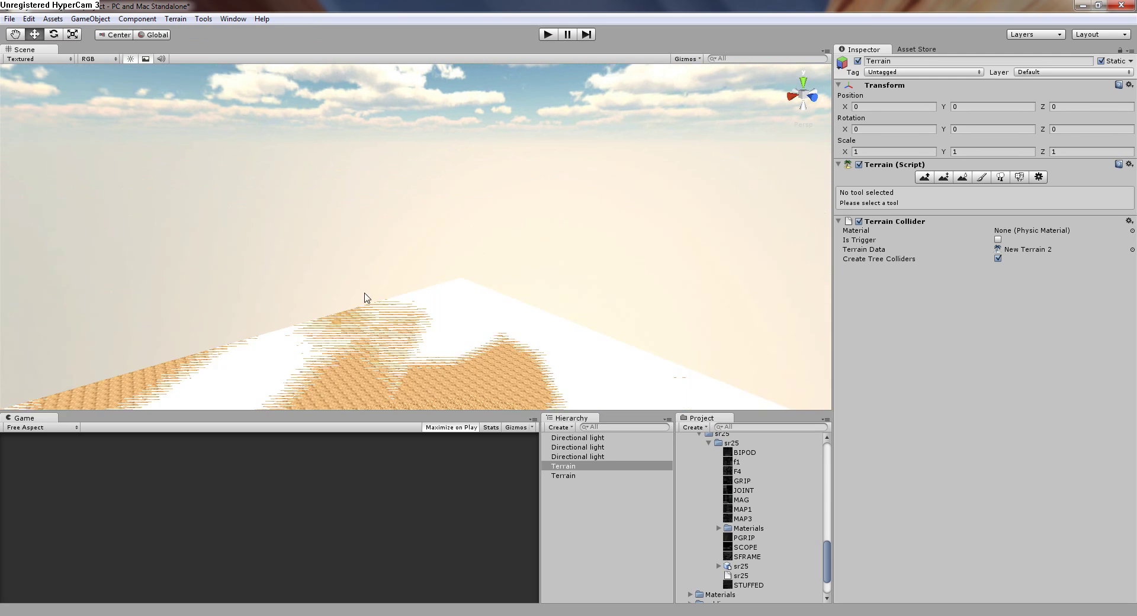
pyautogui.moveTo(347, 235); pyautogui.dragTo(590, 280, button='right')
pyautogui.moveTo(545, 272); pyautogui.dragTo(558, 179)
pyautogui.moveTo(551, 221); pyautogui.dragTo(575, 172, button='right')
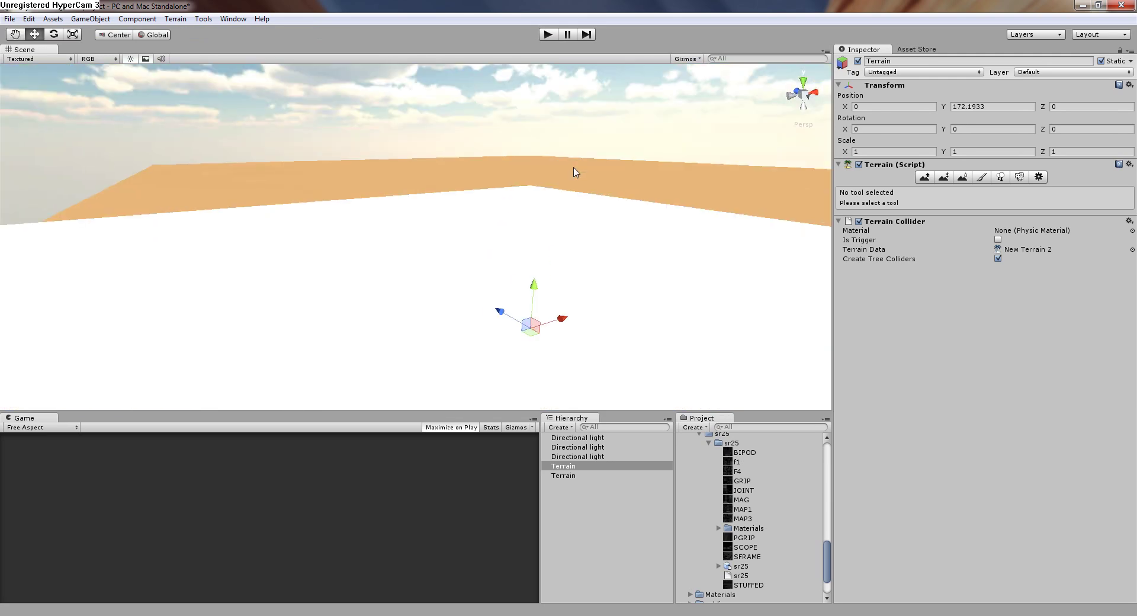
# Add a grey rock texture to the new terrain as its base paint texture, keeping the default tiling.
pyautogui.click(982, 180)
pyautogui.click(1095, 304)
pyautogui.click(1065, 312)
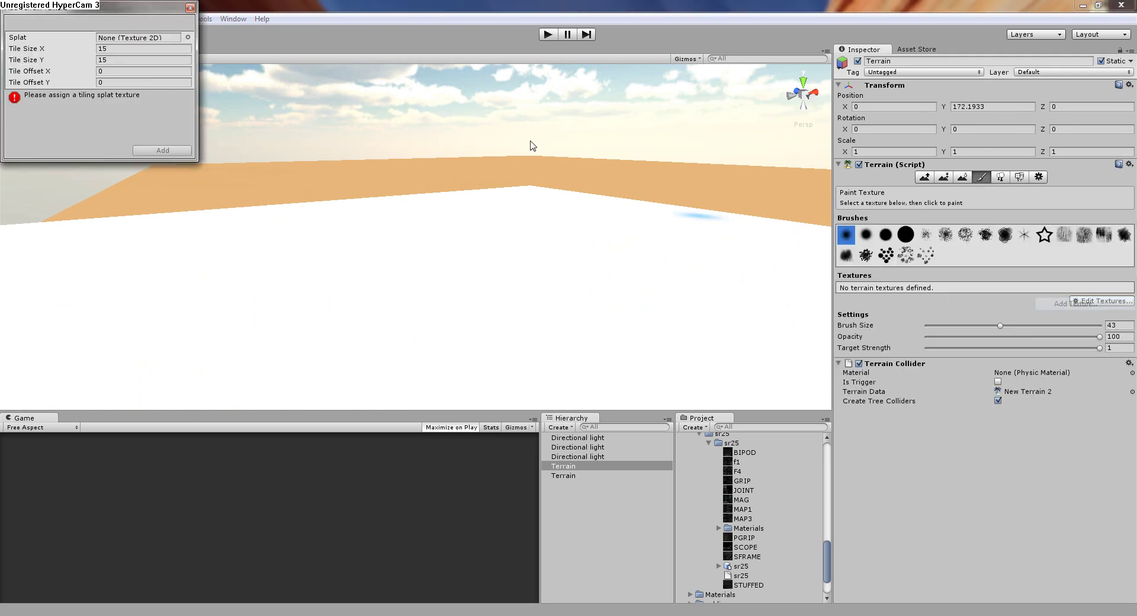
pyautogui.click(188, 38)
pyautogui.moveTo(677, 137)
pyautogui.mouseDown()
pyautogui.moveTo(679, 211)
pyautogui.moveTo(690, 144)
pyautogui.mouseUp()
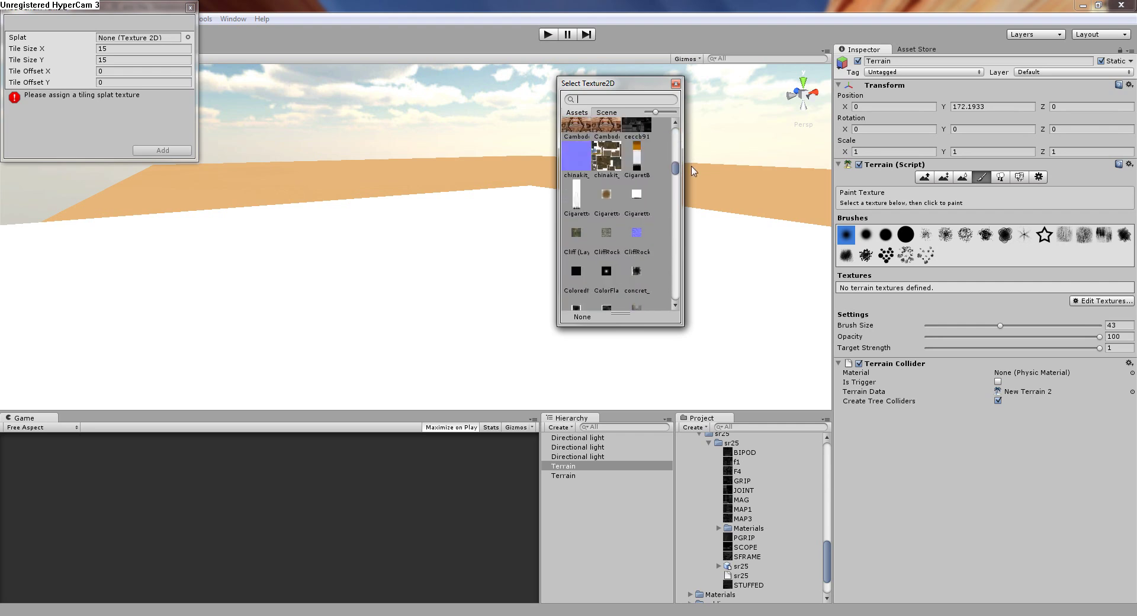
pyautogui.click(606, 264)
pyautogui.click(161, 150)
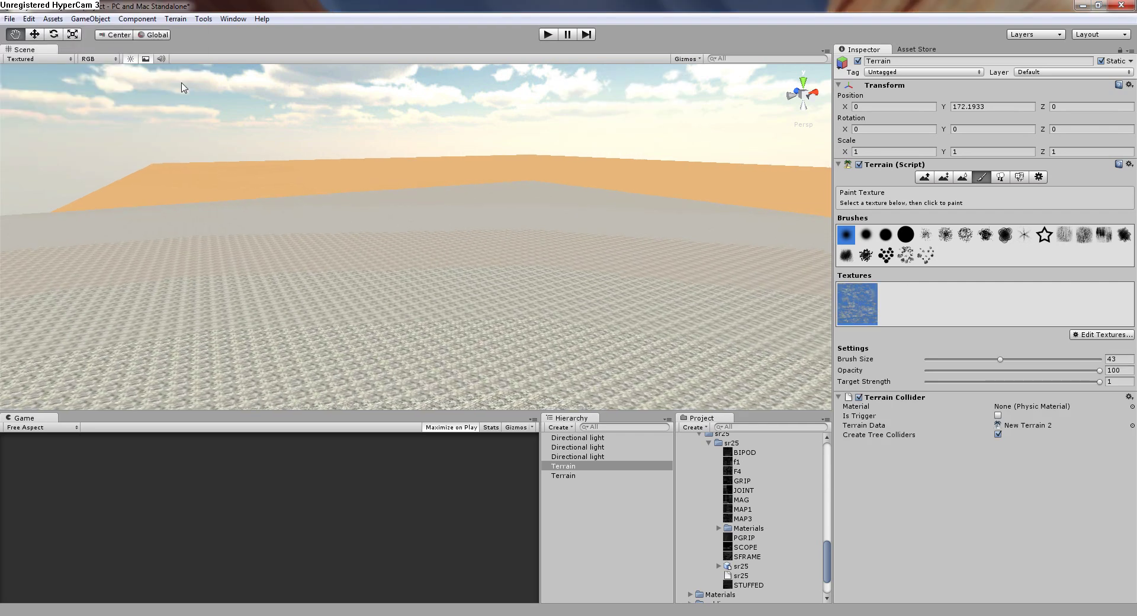
# Delete the newly created rock-textured terrain.
pyautogui.moveTo(267, 215)
pyautogui.mouseDown(button='right')
pyautogui.moveTo(264, 317)
pyautogui.moveTo(239, 314)
pyautogui.moveTo(236, 299)
pyautogui.mouseUp(button='right')
pyautogui.scroll(3, 171, 304)
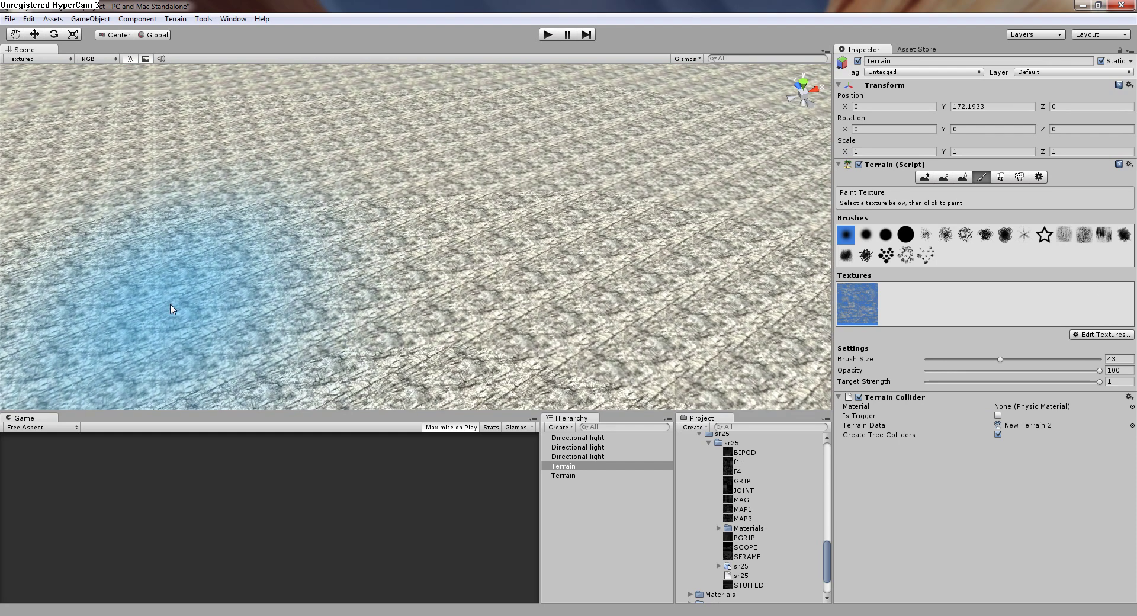
pyautogui.scroll(2, 171, 304)
pyautogui.click(34, 33)
pyautogui.keyDown('alt'); pyautogui.moveTo(221, 214); pyautogui.dragTo(465, 245); pyautogui.keyUp('alt')
pyautogui.scroll(8, 281, 258)
pyautogui.moveTo(490, 157); pyautogui.dragTo(391, 148, button='right')
pyautogui.press('Delete')
# Delete all three directional lights so only the sand terrain remains in the scene.
pyautogui.moveTo(503, 237); pyautogui.dragTo(452, 373, button='right')
pyautogui.scroll(6, 451, 373)
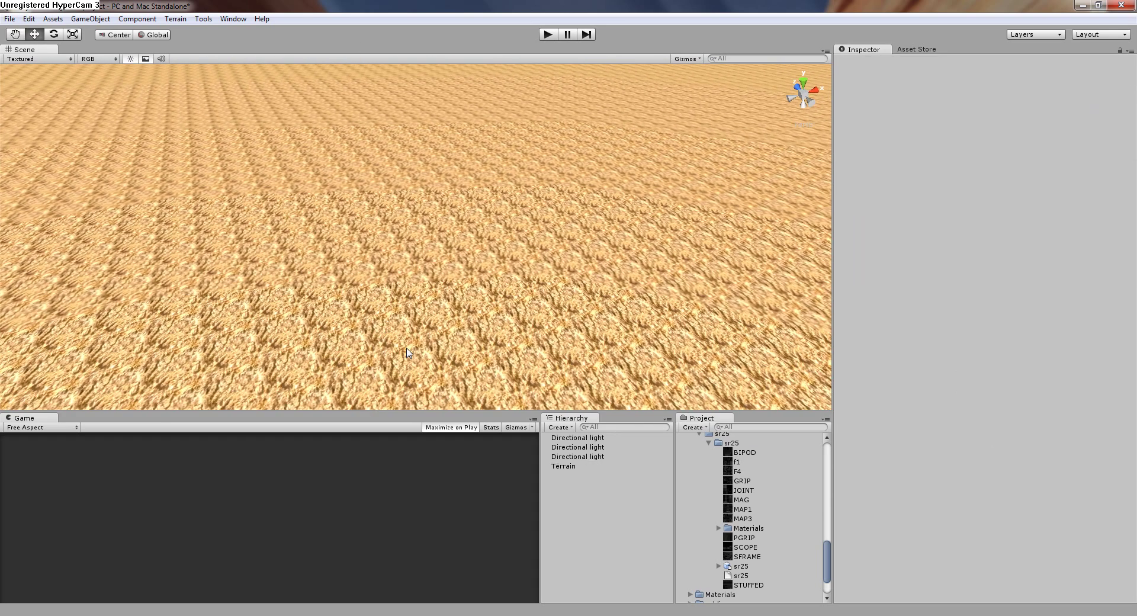
pyautogui.keyDown('alt'); pyautogui.moveTo(394, 342); pyautogui.dragTo(373, 333); pyautogui.keyUp('alt')
pyautogui.click(594, 456)
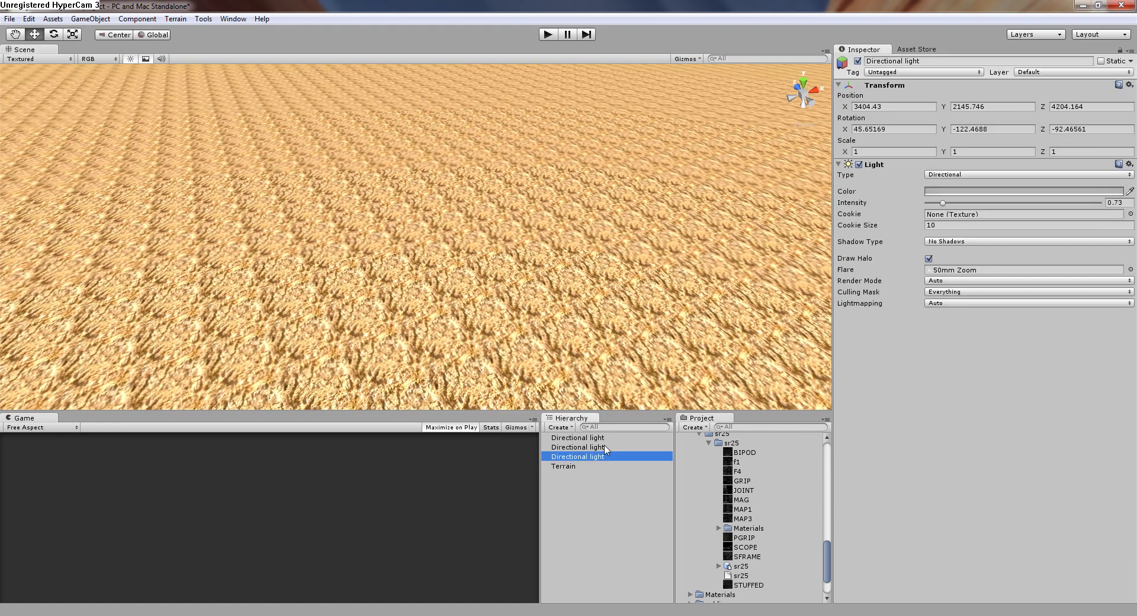
pyautogui.keyDown('ctrl'); pyautogui.click(601, 437); pyautogui.keyUp('ctrl')
pyautogui.press('Delete')
pyautogui.click(600, 439)
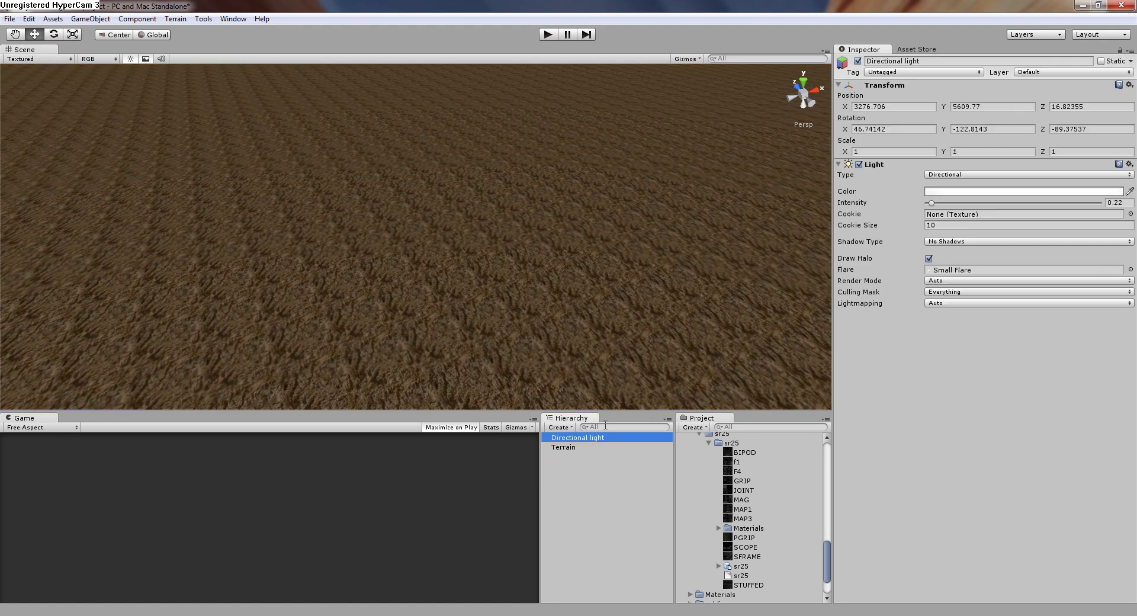
pyautogui.press('Delete')
pyautogui.scroll(10, 521, 350)
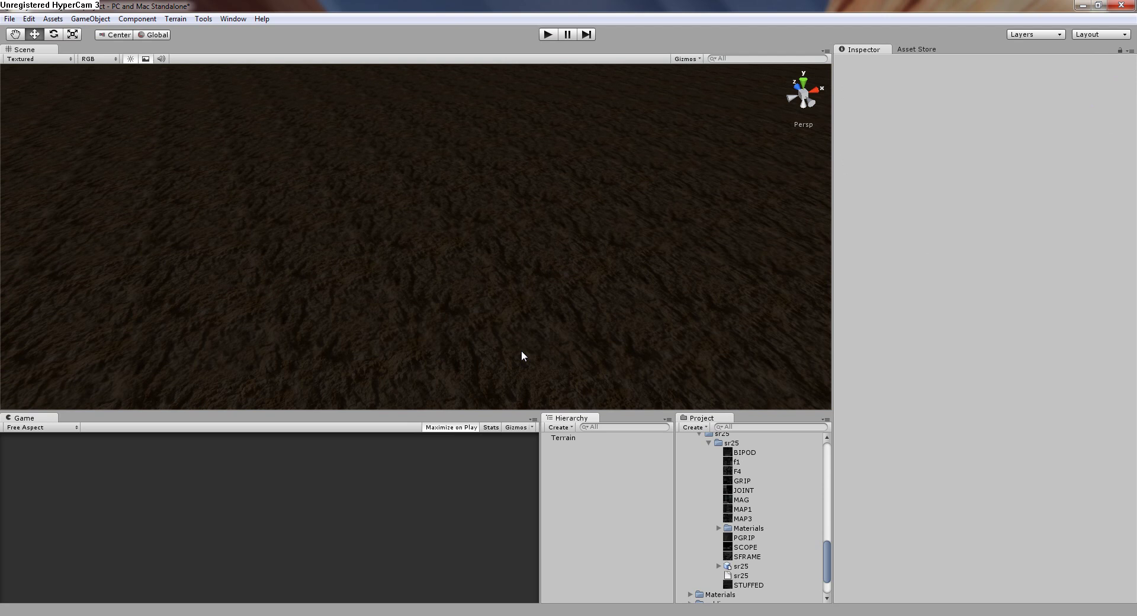
# Search the project assets for "skybox".
pyautogui.moveTo(521, 350); pyautogui.dragTo(431, 209, button='right')
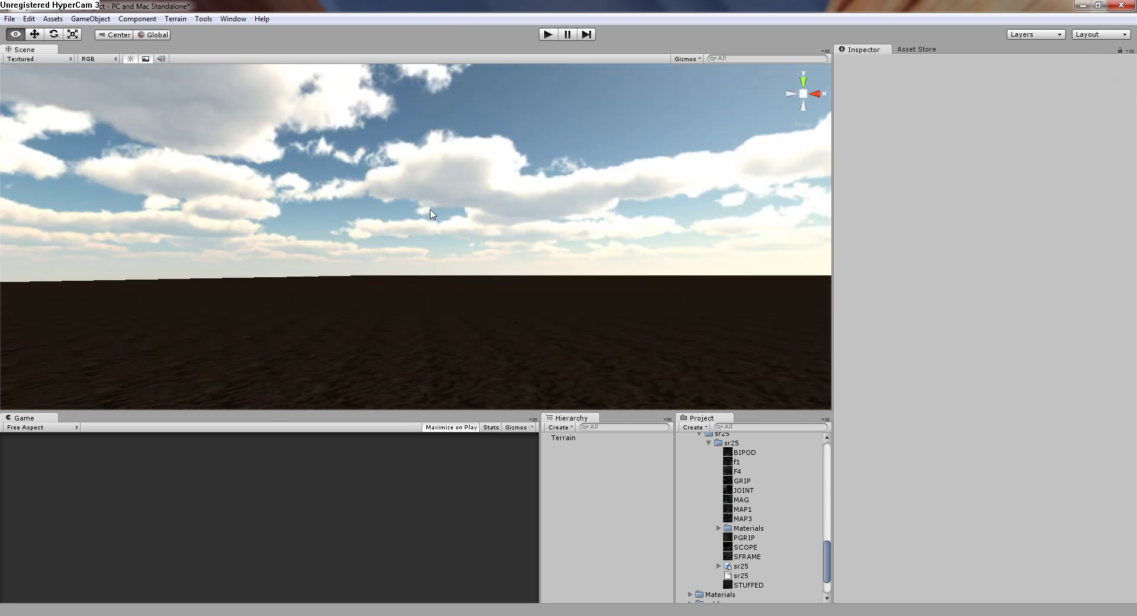
pyautogui.keyDown('alt'); pyautogui.moveTo(430, 209); pyautogui.dragTo(452, 234); pyautogui.keyUp('alt')
pyautogui.click(754, 427)
pyautogui.write('skybox')
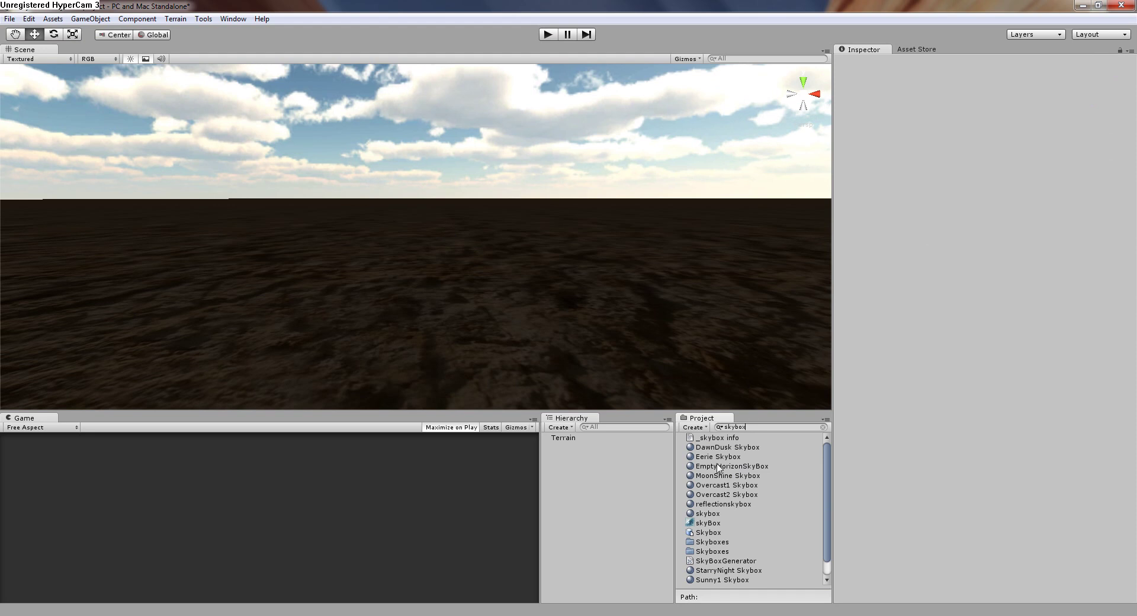
pyautogui.scroll(-1, 719, 533)
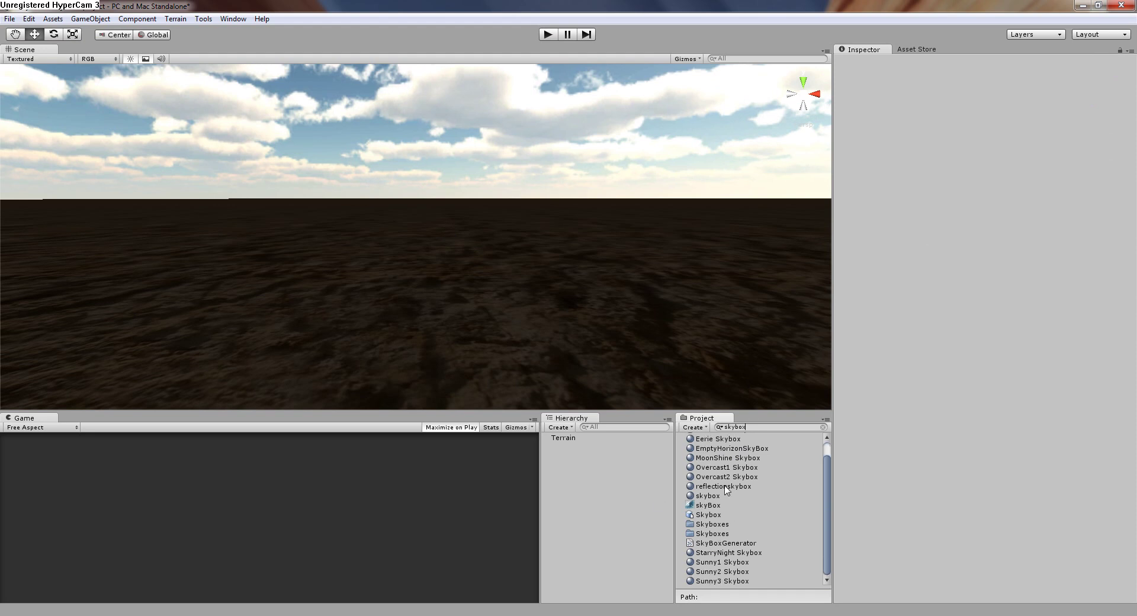
pyautogui.scroll(1, 732, 523)
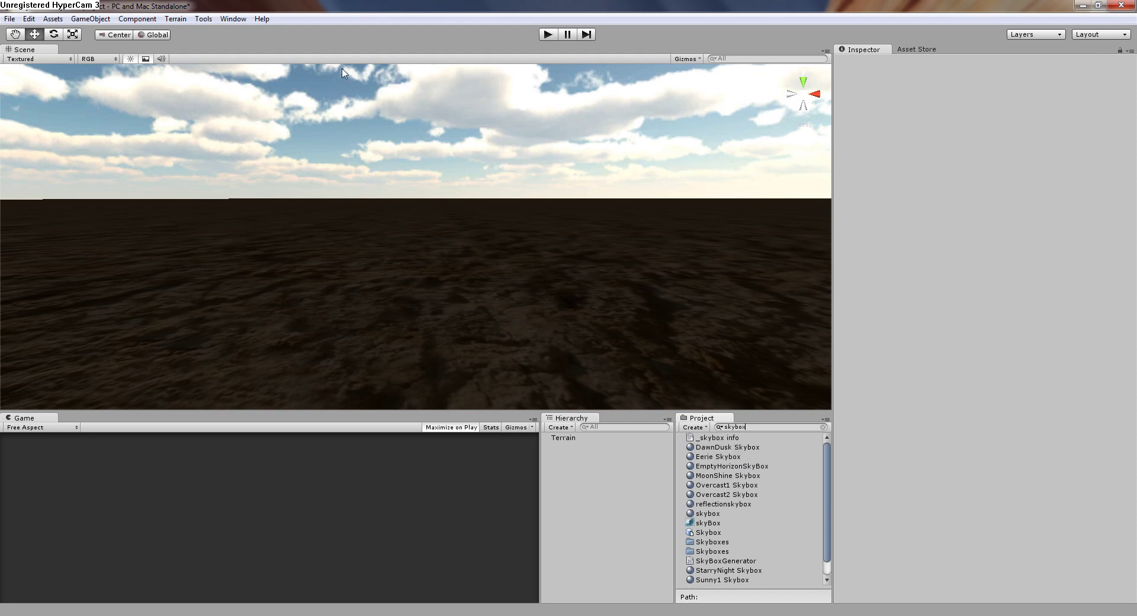
# Open the scene's render settings and assign MoonShine Skybox as the skybox material.
pyautogui.click(30, 19)
pyautogui.click(89, 287)
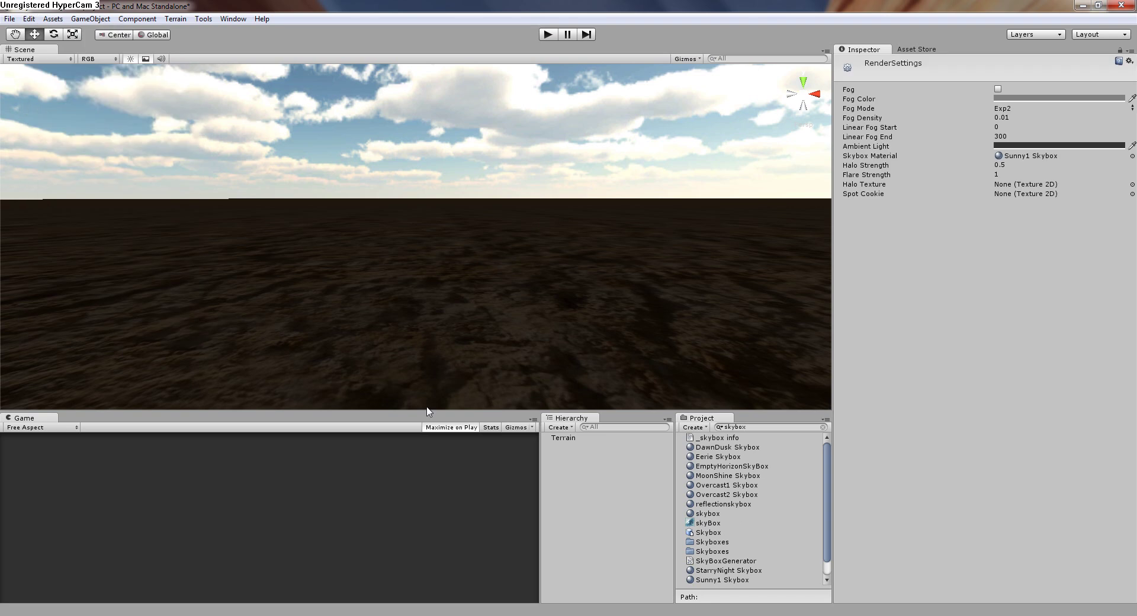
pyautogui.click(708, 478)
pyautogui.moveTo(1069, 156); pyautogui.dragTo(1060, 157)
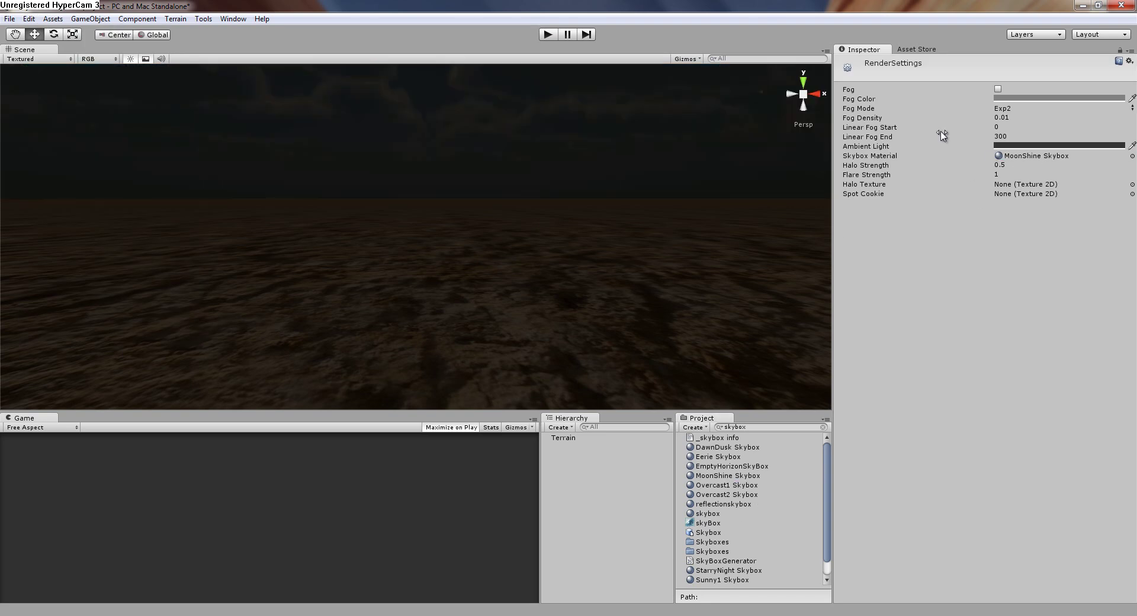
pyautogui.moveTo(494, 159); pyautogui.dragTo(491, 52, button='right')
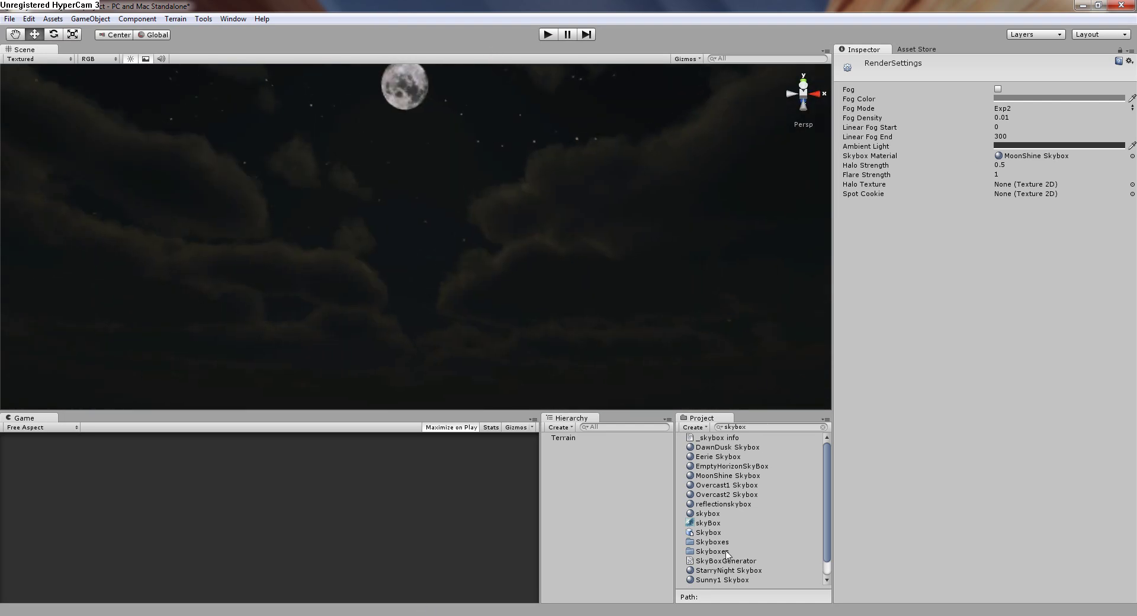
# Set the skybox material to StarryNight Skybox.
pyautogui.scroll(-1, 721, 501)
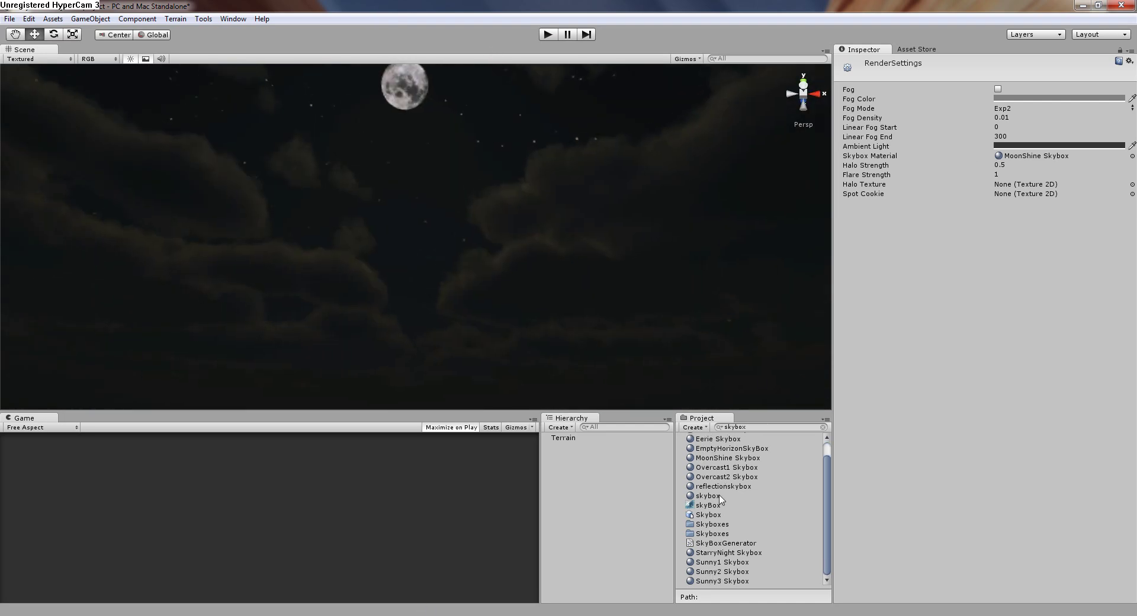
pyautogui.click(707, 554)
pyautogui.moveTo(731, 552); pyautogui.dragTo(1009, 156)
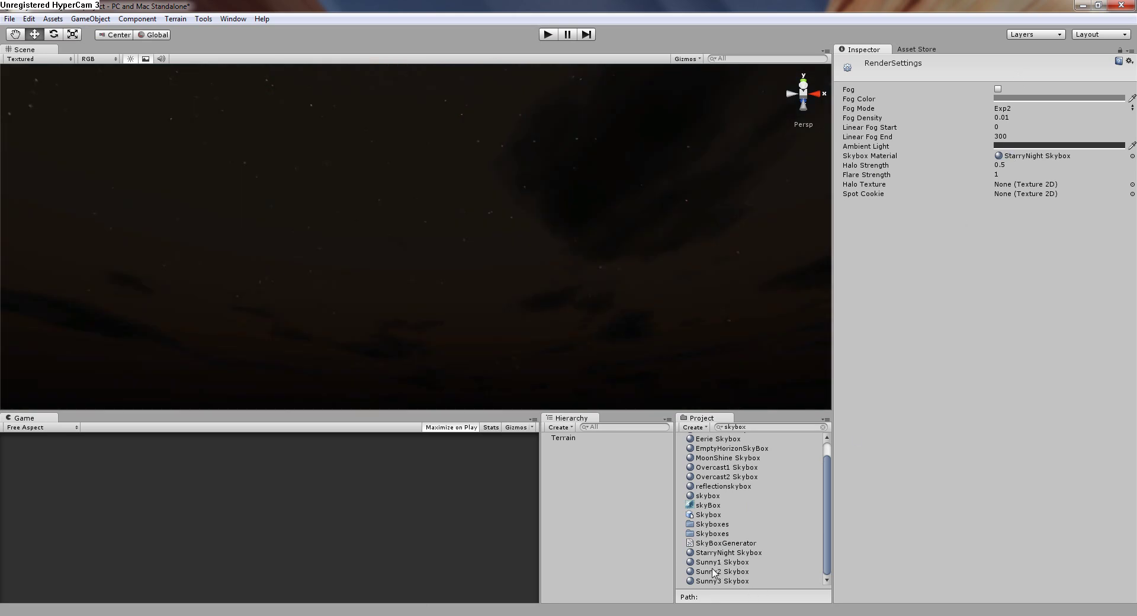
# Set the skybox material to Sunny1 Skybox and bring the sun into view.
pyautogui.moveTo(1033, 164); pyautogui.dragTo(1035, 158)
pyautogui.moveTo(598, 190); pyautogui.dragTo(497, 96, button='right')
pyautogui.moveTo(363, 177); pyautogui.dragTo(332, 142, button='right')
# Create a directional light and check how it lights the terrain.
pyautogui.click(91, 18)
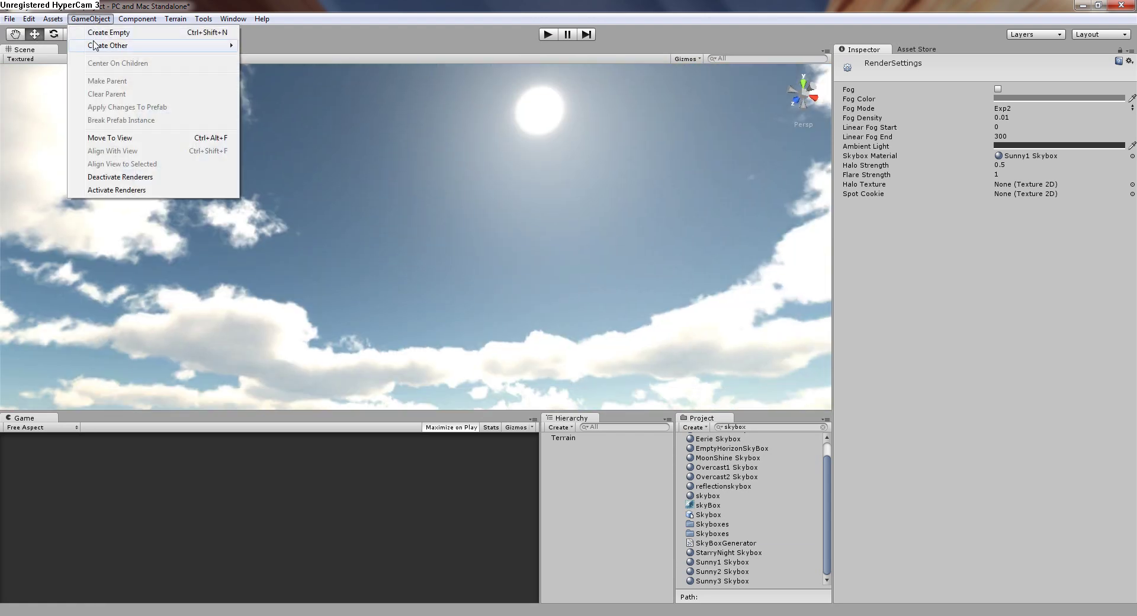
pyautogui.moveTo(195, 46)
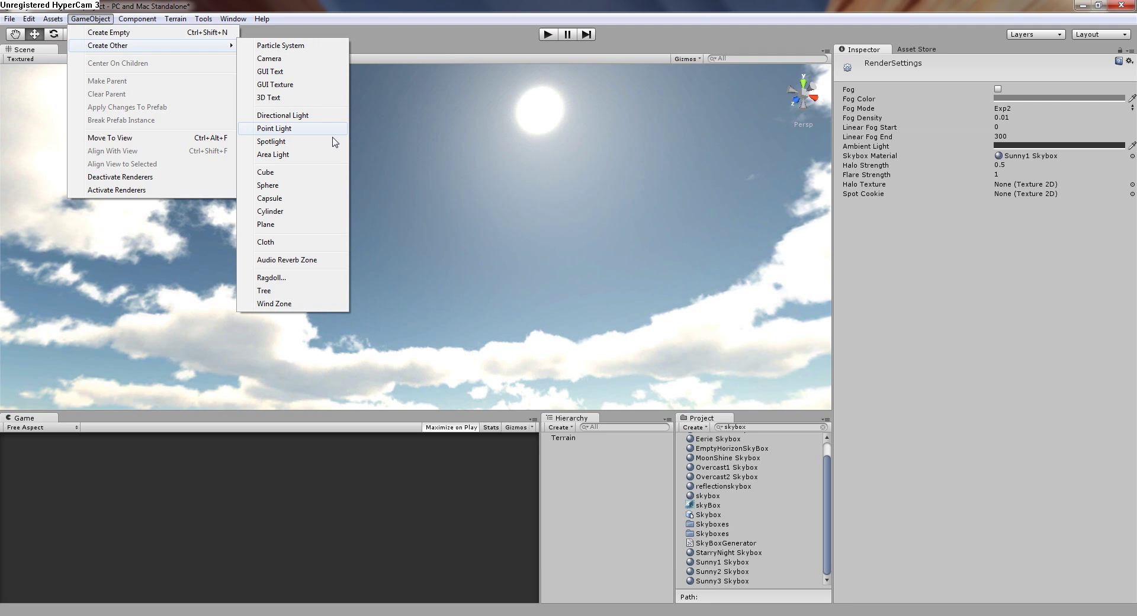
pyautogui.click(287, 117)
pyautogui.moveTo(292, 140); pyautogui.dragTo(258, 192, button='right')
pyautogui.moveTo(440, 231); pyautogui.dragTo(221, 244, button='right')
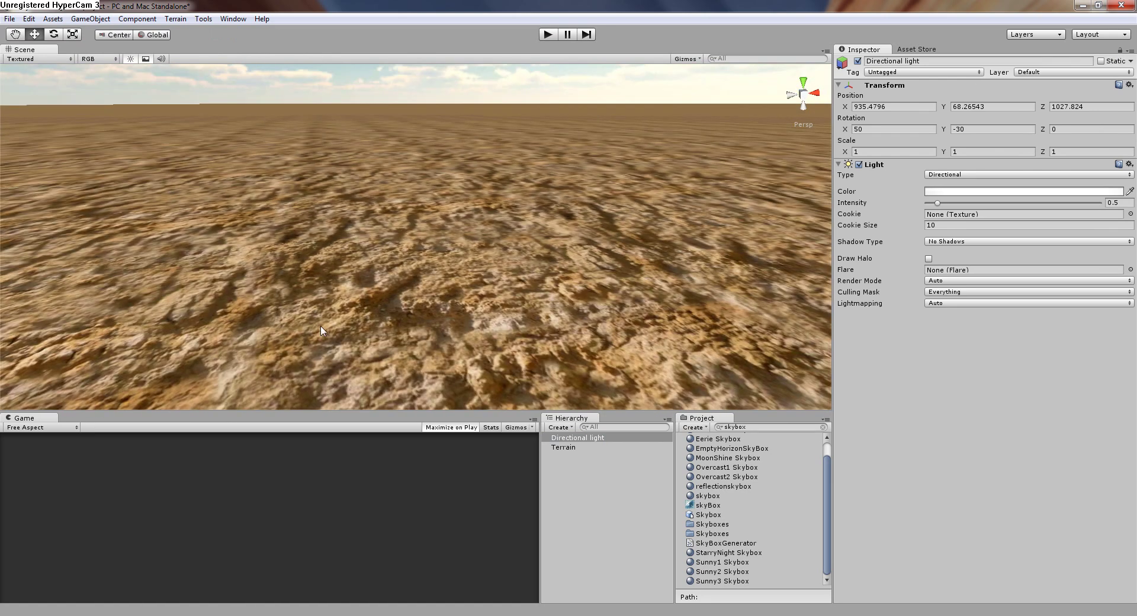
pyautogui.moveTo(330, 307); pyautogui.dragTo(271, 308, button='right')
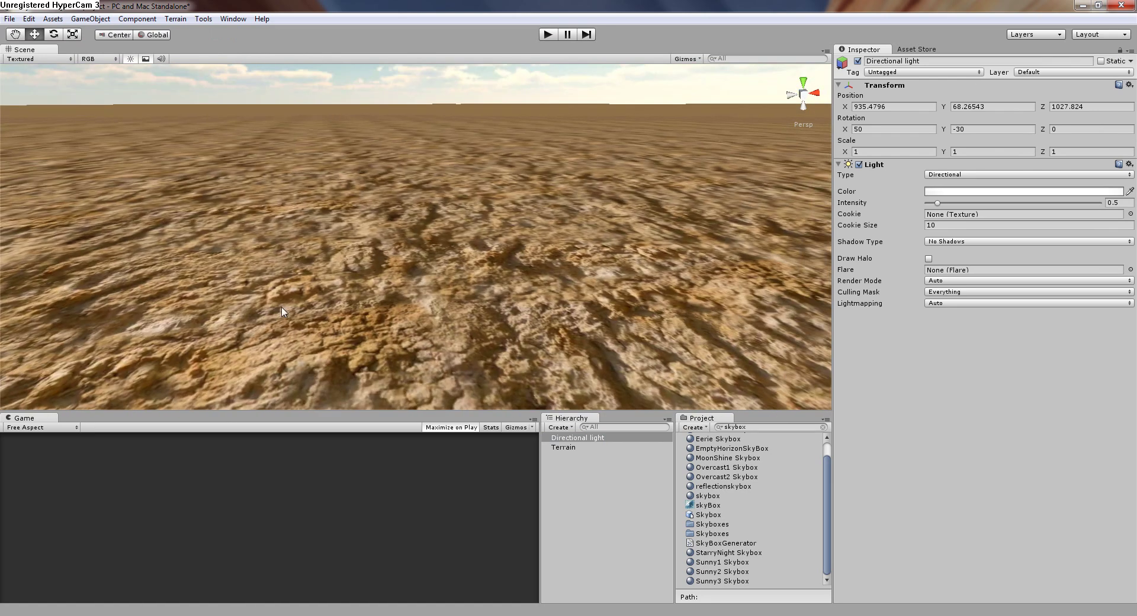
pyautogui.moveTo(631, 213); pyautogui.dragTo(633, 193, button='right')
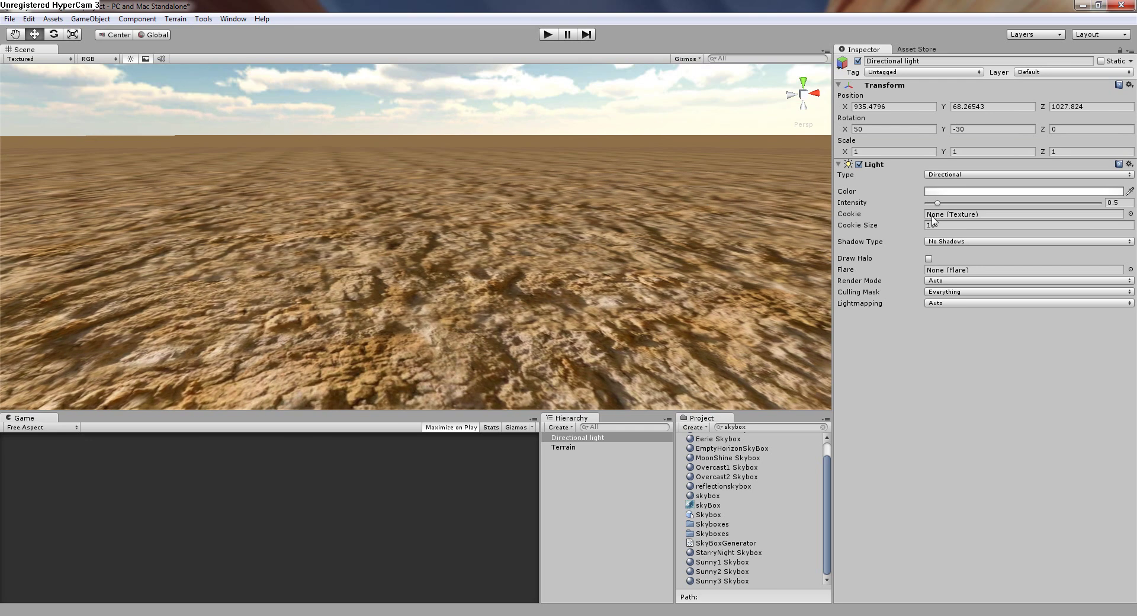
# Set the directional light's intensity to 0.83 and inspect the lit ground and sky.
pyautogui.moveTo(937, 205); pyautogui.dragTo(944, 206)
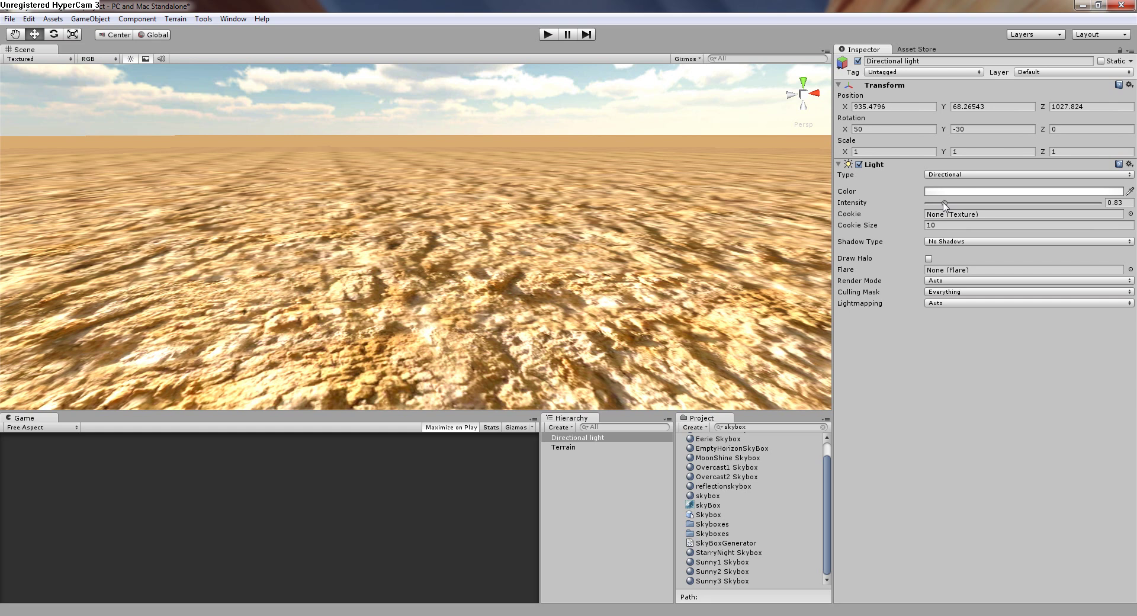
pyautogui.scroll(-3, 474, 230)
pyautogui.scroll(5, 510, 204)
pyautogui.scroll(-3, 475, 201)
pyautogui.moveTo(475, 201); pyautogui.dragTo(479, 218, button='middle')
pyautogui.moveTo(478, 218); pyautogui.dragTo(449, 289, button='right')
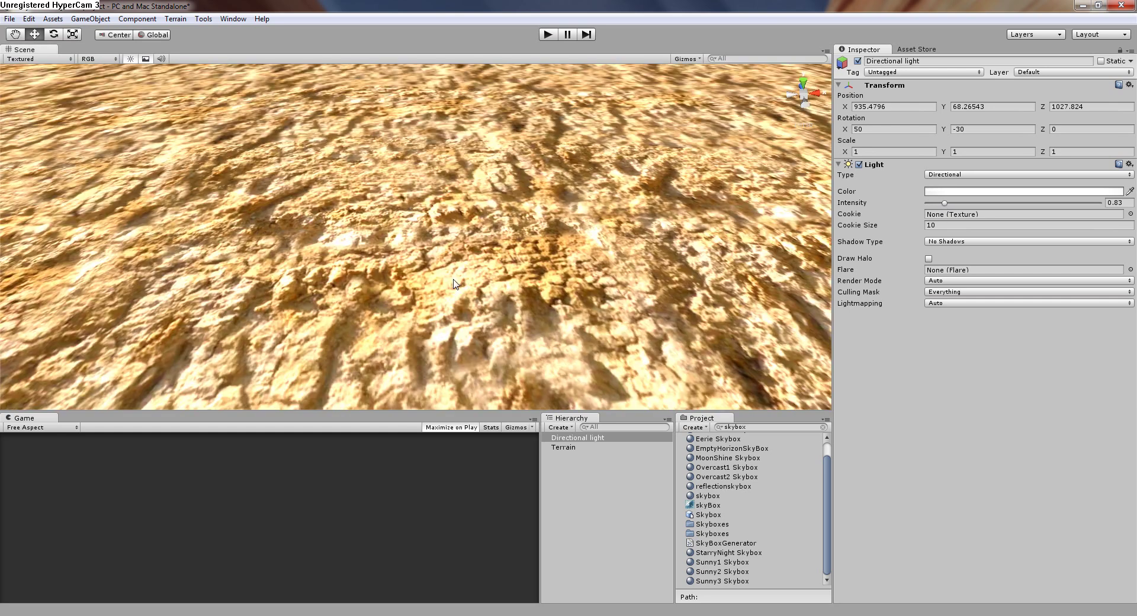
pyautogui.moveTo(489, 227)
pyautogui.mouseDown(button='right')
pyautogui.moveTo(497, 170)
pyautogui.moveTo(471, 237)
pyautogui.mouseUp(button='right')
pyautogui.moveTo(470, 233); pyautogui.dragTo(478, 232, button='middle')
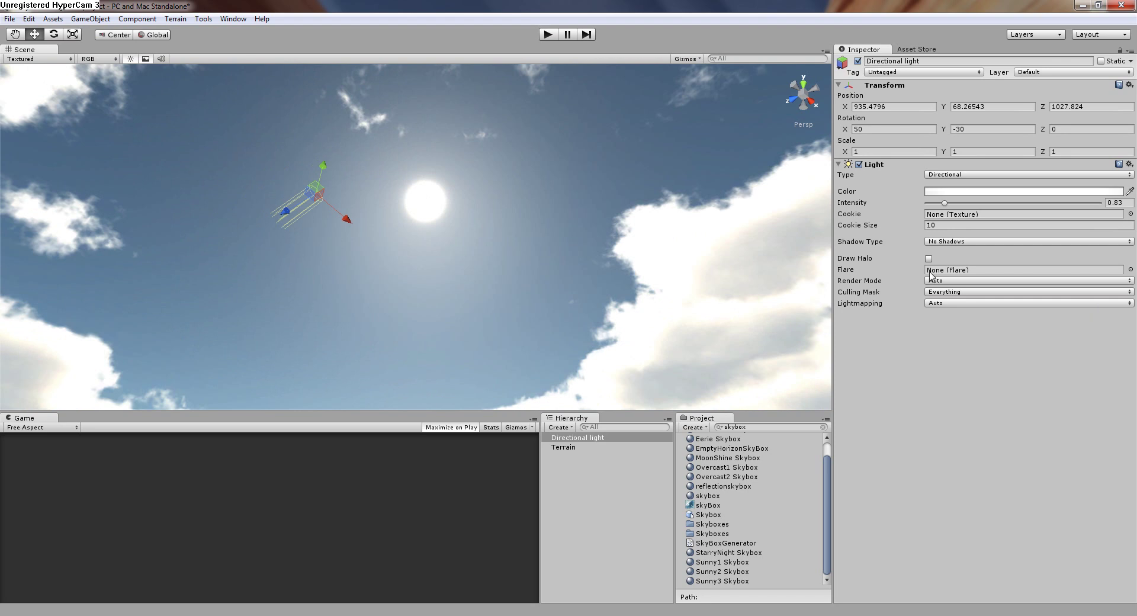
# Assign the 50mm Zoom flare to the directional light and view it in the sky.
pyautogui.click(1131, 270)
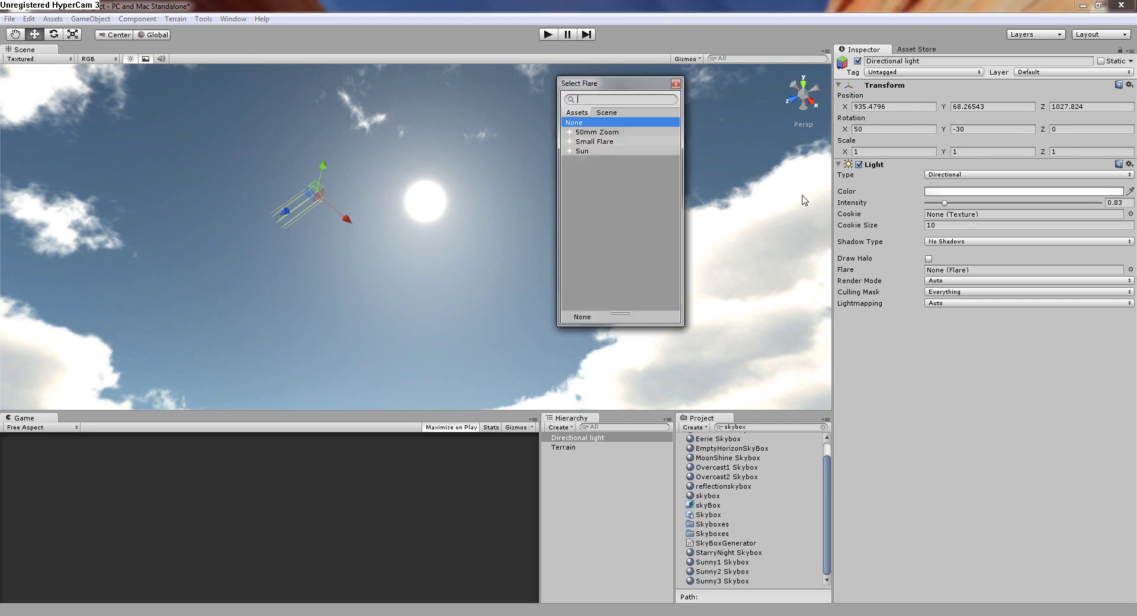
pyautogui.click(598, 132)
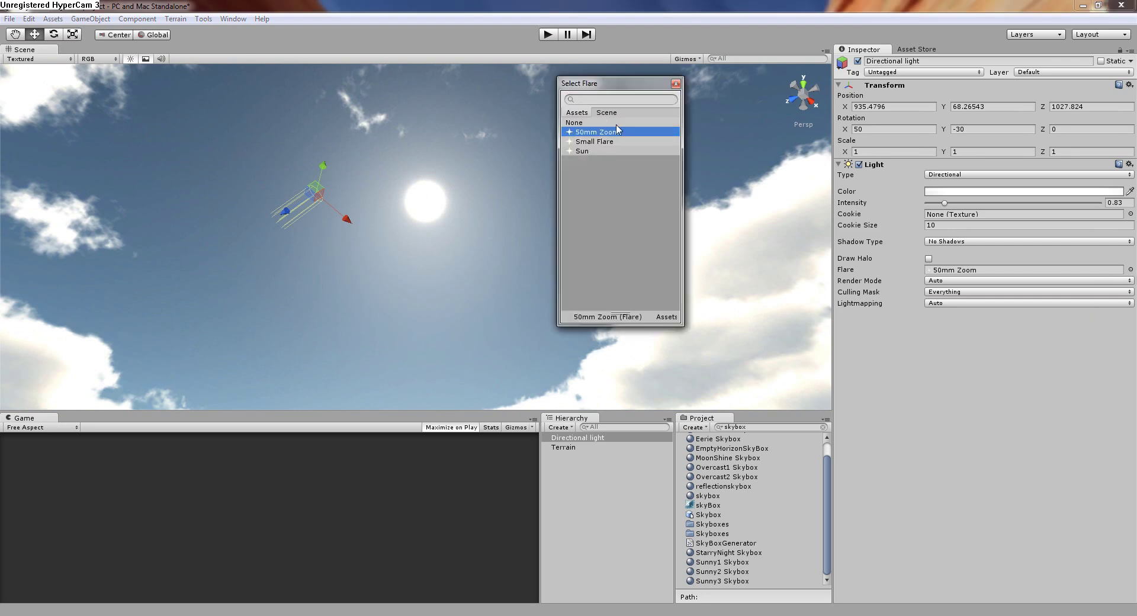
pyautogui.click(675, 83)
pyautogui.moveTo(676, 84); pyautogui.dragTo(699, 236, button='right')
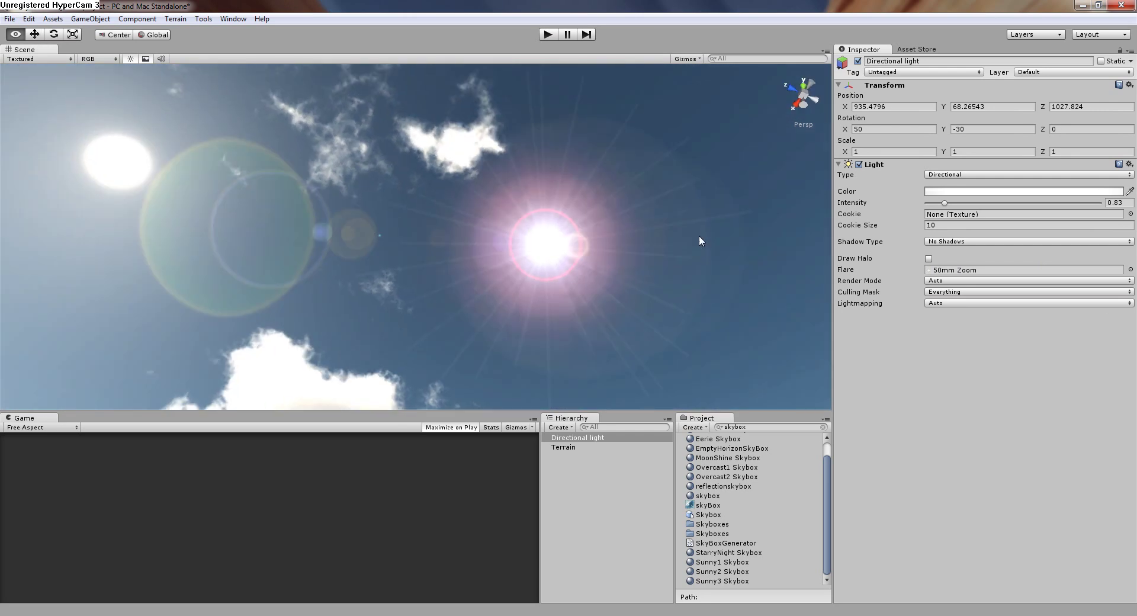
pyautogui.moveTo(359, 288); pyautogui.dragTo(441, 349, button='middle')
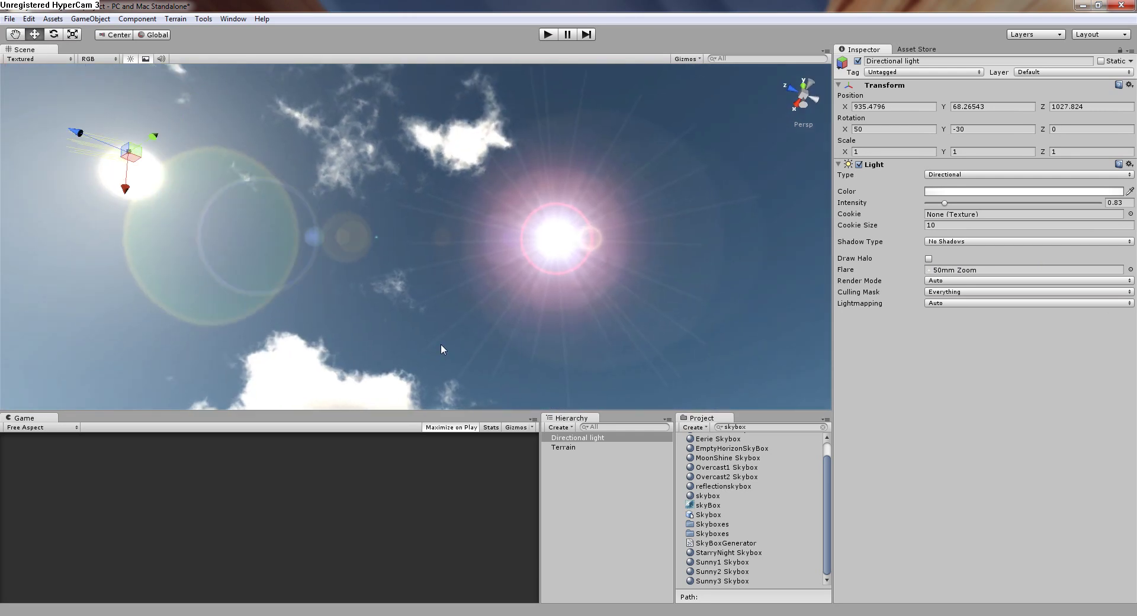
# Rotate the directional light to about X 47, Y -123, Z -111 to line its flare up with the skybox sun.
pyautogui.click(54, 35)
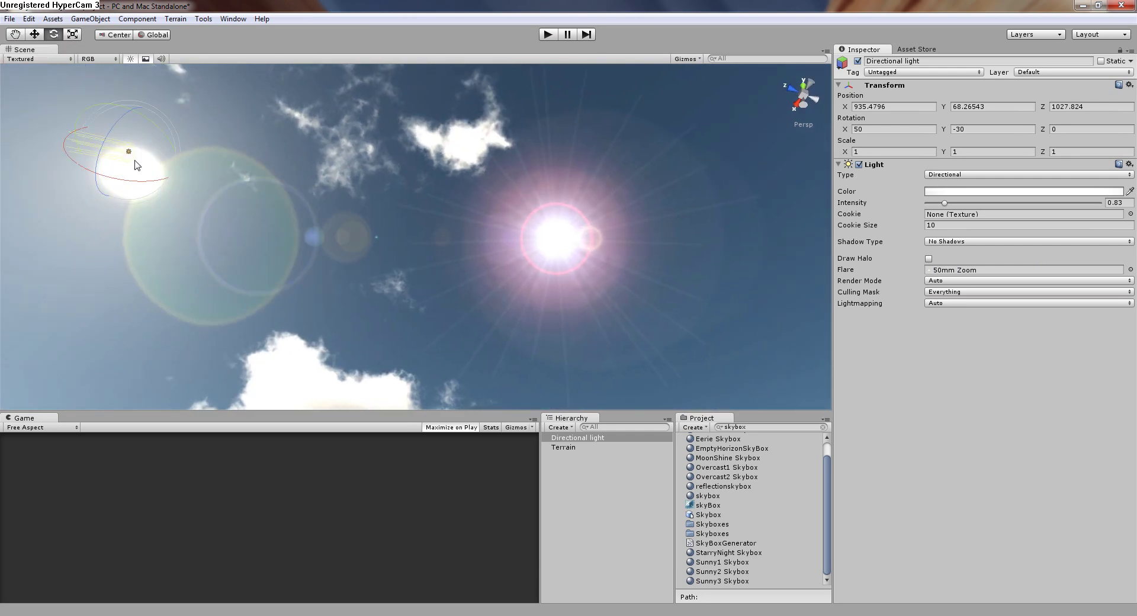
pyautogui.moveTo(144, 190); pyautogui.dragTo(204, 168)
pyautogui.moveTo(206, 187); pyautogui.dragTo(164, 183, button='right')
pyautogui.moveTo(190, 206); pyautogui.dragTo(203, 180)
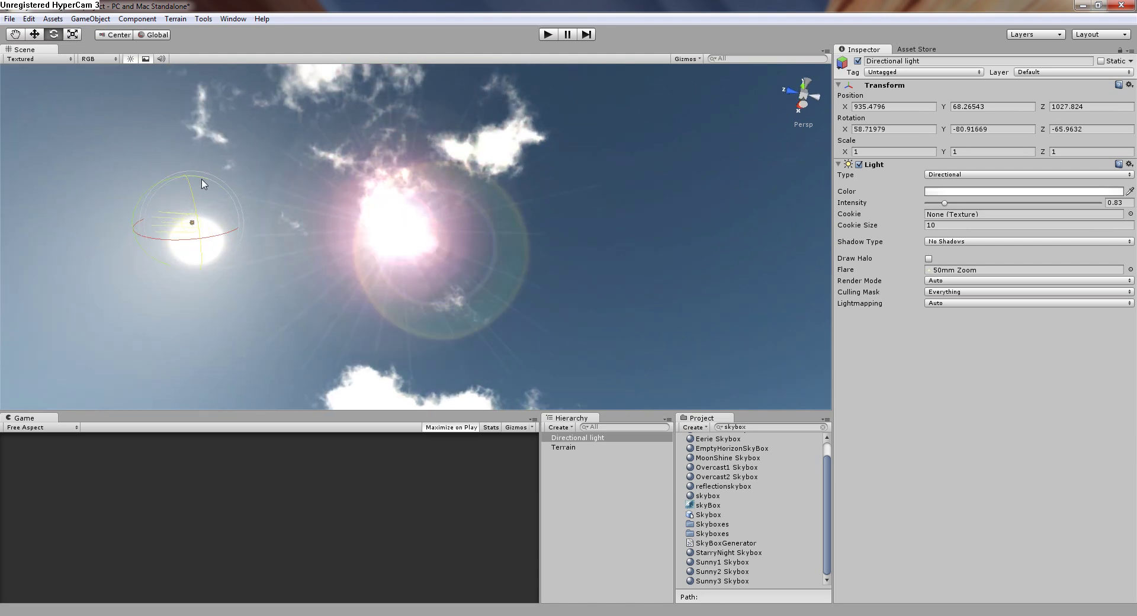
pyautogui.moveTo(217, 238)
pyautogui.mouseDown()
pyautogui.moveTo(292, 234)
pyautogui.moveTo(268, 239)
pyautogui.moveTo(222, 217)
pyautogui.moveTo(220, 229)
pyautogui.mouseUp()
# Search the project for "first" and place the First Person Controller prefab on the terrain.
pyautogui.moveTo(377, 240); pyautogui.dragTo(513, 447, button='right')
pyautogui.moveTo(474, 367); pyautogui.dragTo(441, 293, button='middle')
pyautogui.moveTo(443, 298); pyautogui.dragTo(681, 410, button='right')
pyautogui.click(764, 429)
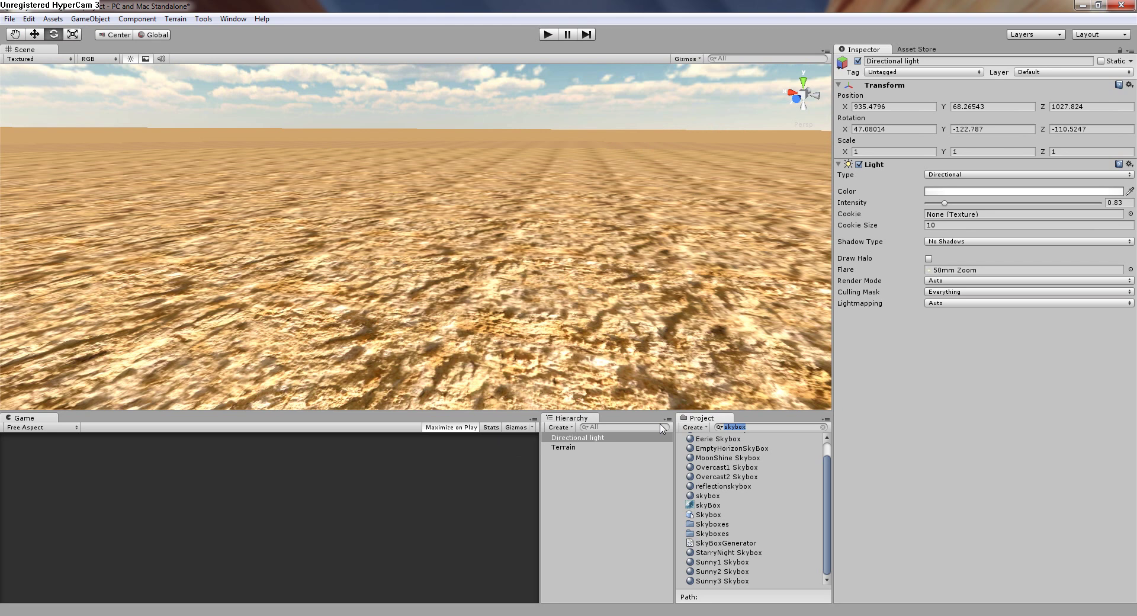
pyautogui.write('first')
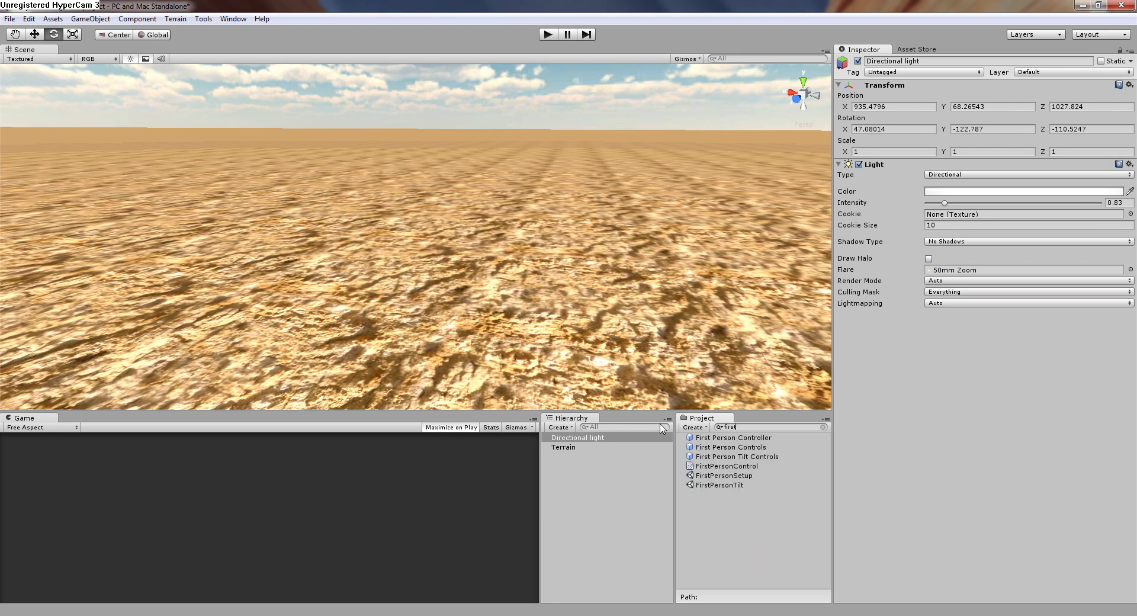
pyautogui.moveTo(748, 442); pyautogui.dragTo(564, 293)
# Adjust the First Person Controller's height above the terrain to about Y 3.6.
pyautogui.click(33, 36)
pyautogui.moveTo(441, 295); pyautogui.dragTo(454, 257)
pyautogui.moveTo(453, 256)
pyautogui.mouseDown(button='middle')
pyautogui.moveTo(449, 238)
pyautogui.moveTo(449, 262)
pyautogui.mouseUp(button='middle')
pyautogui.scroll(3, 449, 261)
pyautogui.moveTo(447, 206); pyautogui.dragTo(533, 117, button='right')
pyautogui.press('q')
pyautogui.moveTo(383, 187); pyautogui.dragTo(395, 146)
pyautogui.moveTo(395, 147); pyautogui.dragTo(396, 138, button='middle')
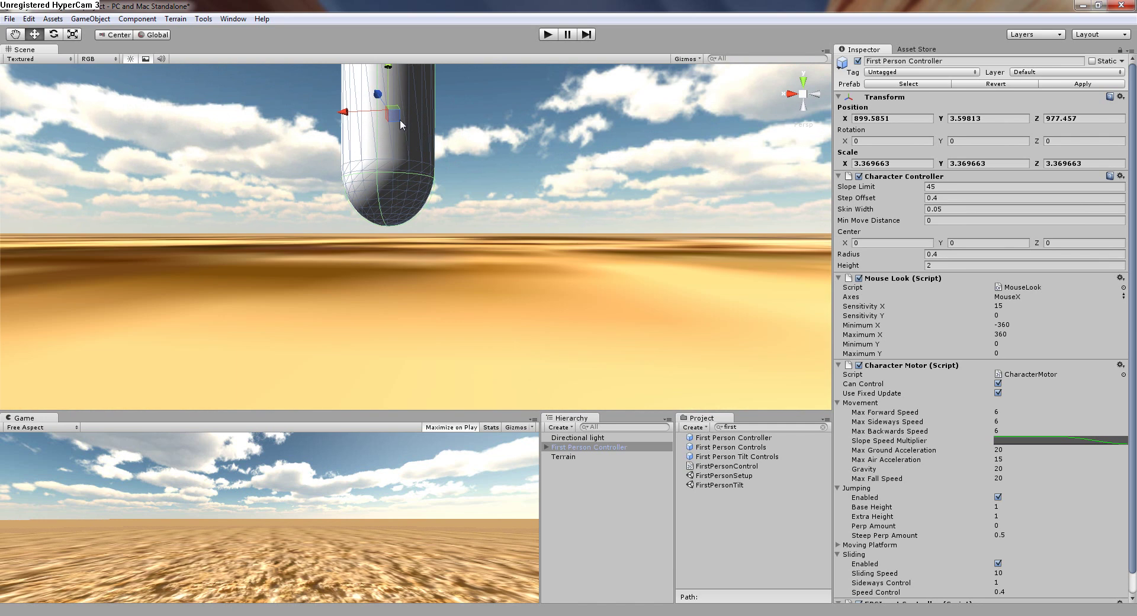
# Fine-tune the controller's height to about Y 3.46 and briefly run the scene in Play mode.
pyautogui.moveTo(388, 70); pyautogui.dragTo(389, 79)
pyautogui.moveTo(422, 106); pyautogui.dragTo(417, 109, button='middle')
pyautogui.moveTo(386, 83); pyautogui.dragTo(385, 79)
pyautogui.moveTo(407, 74); pyautogui.dragTo(549, 43, button='middle')
pyautogui.click(548, 36)
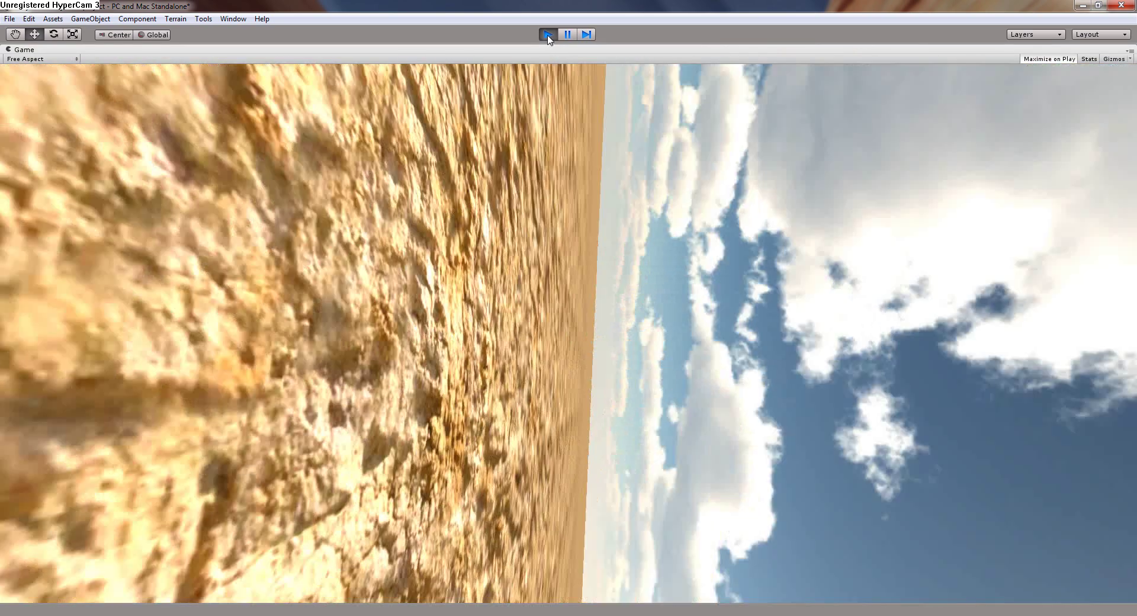
pyautogui.click(548, 36)
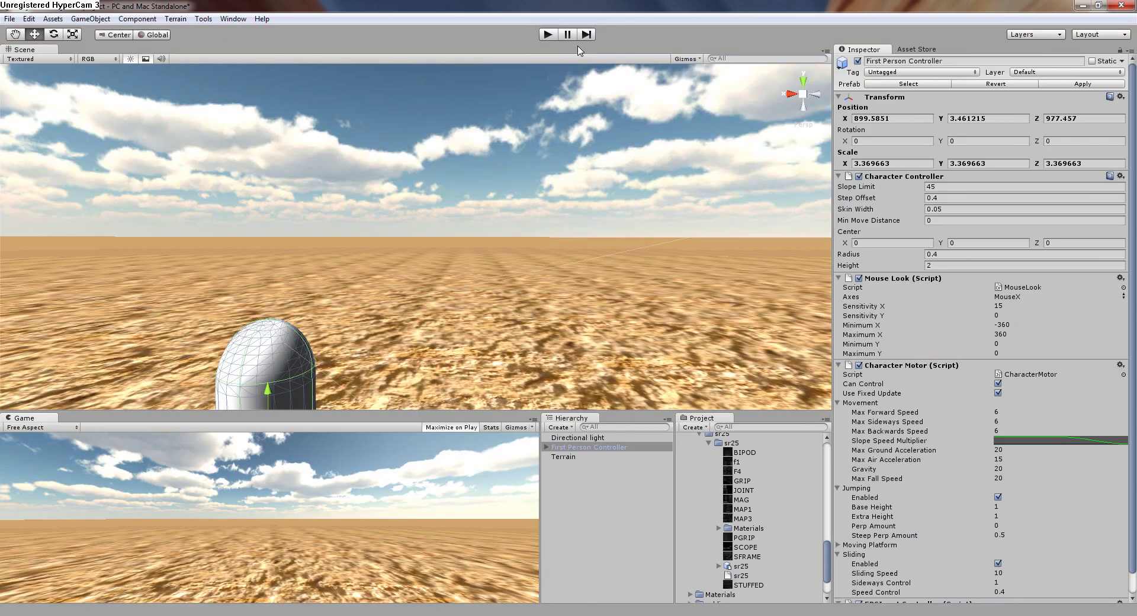
# Search the project for "m3" and reopen the M3 scene without saving the current changes.
pyautogui.click(741, 426)
pyautogui.write('m3')
pyautogui.doubleClick(696, 438)
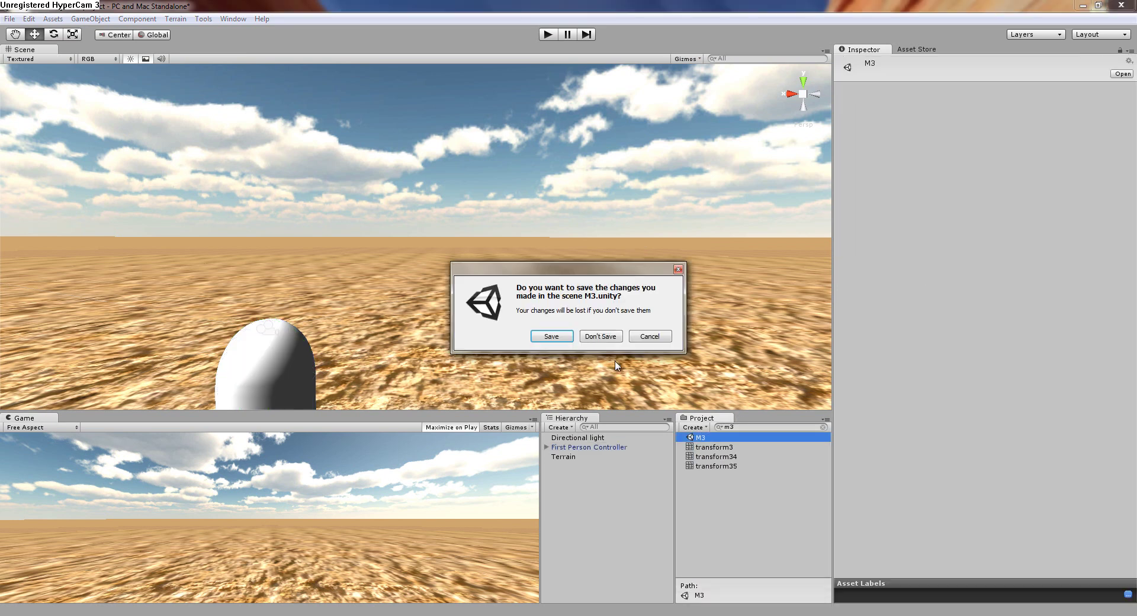
pyautogui.click(615, 338)
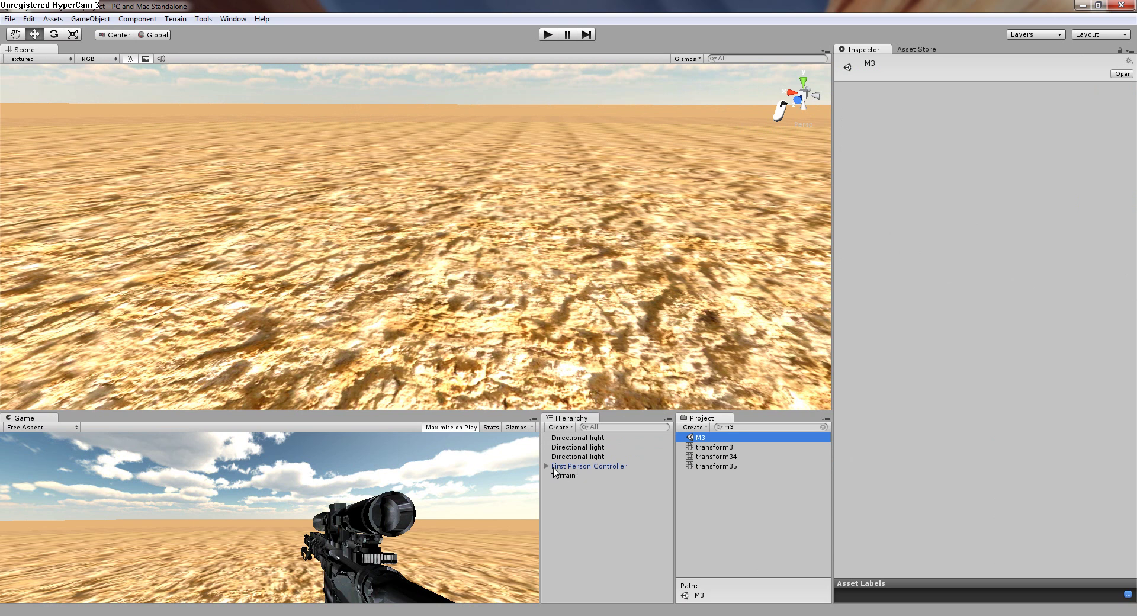
# Delete the rifle object nested under the First Person Controller's Main Camera.
pyautogui.click(546, 466)
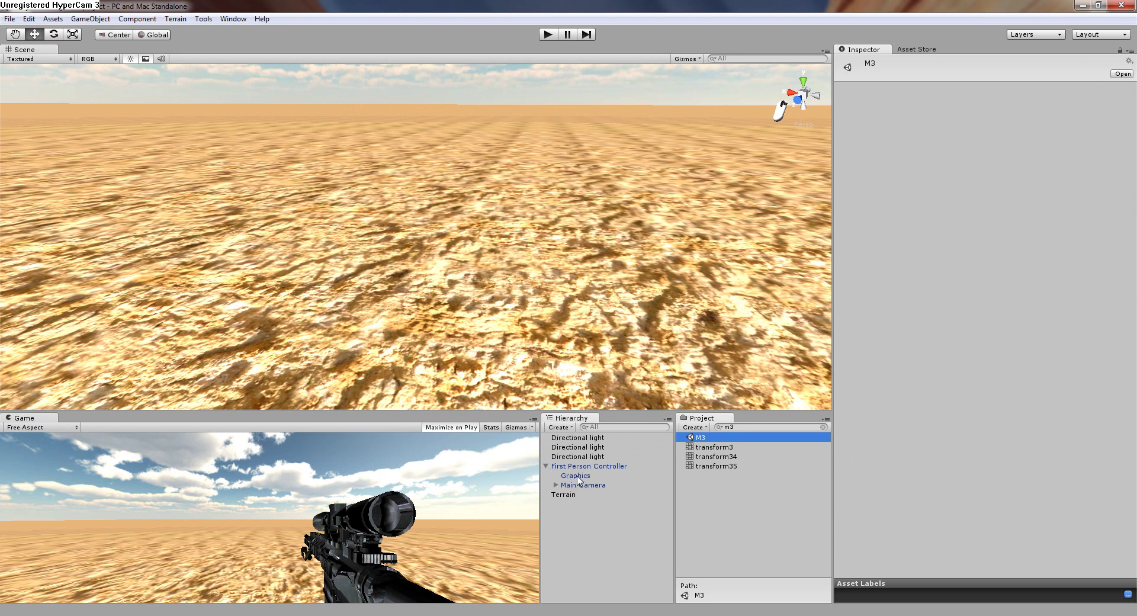
pyautogui.click(569, 485)
pyautogui.click(555, 485)
pyautogui.click(577, 495)
pyautogui.press('Delete')
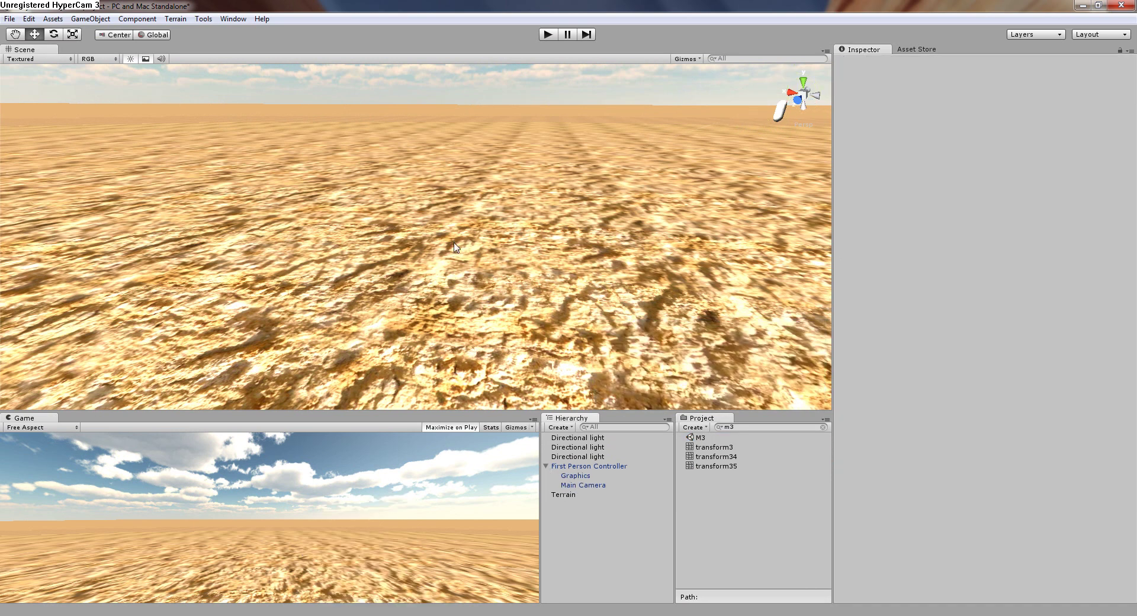
# Run the scene briefly, then frame the First Person Controller and review its movement and mouse look settings.
pyautogui.click(548, 35)
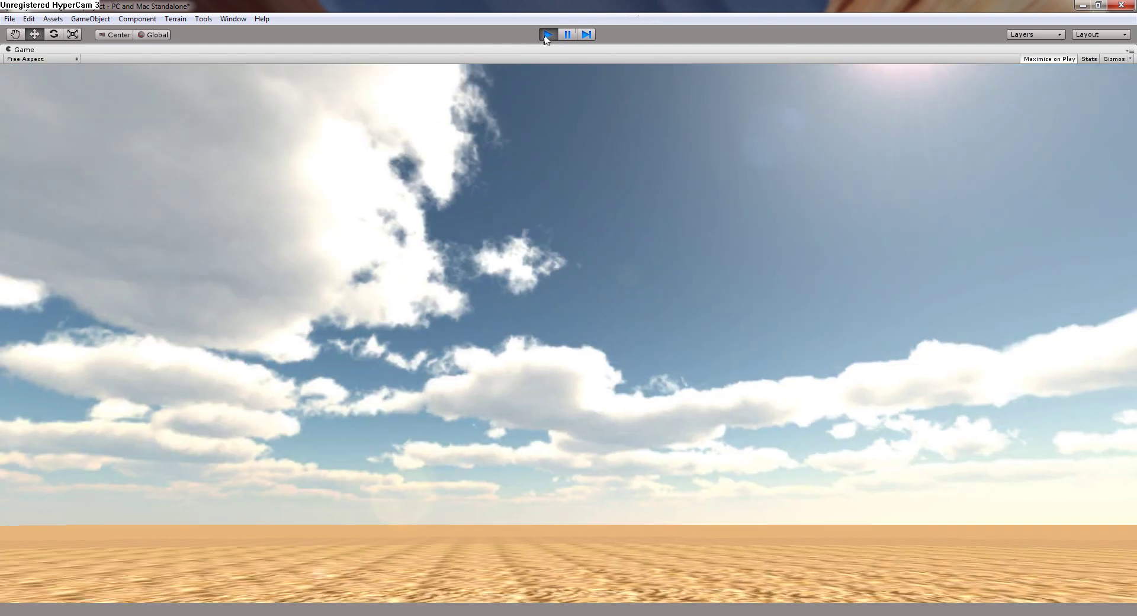
pyautogui.click(546, 36)
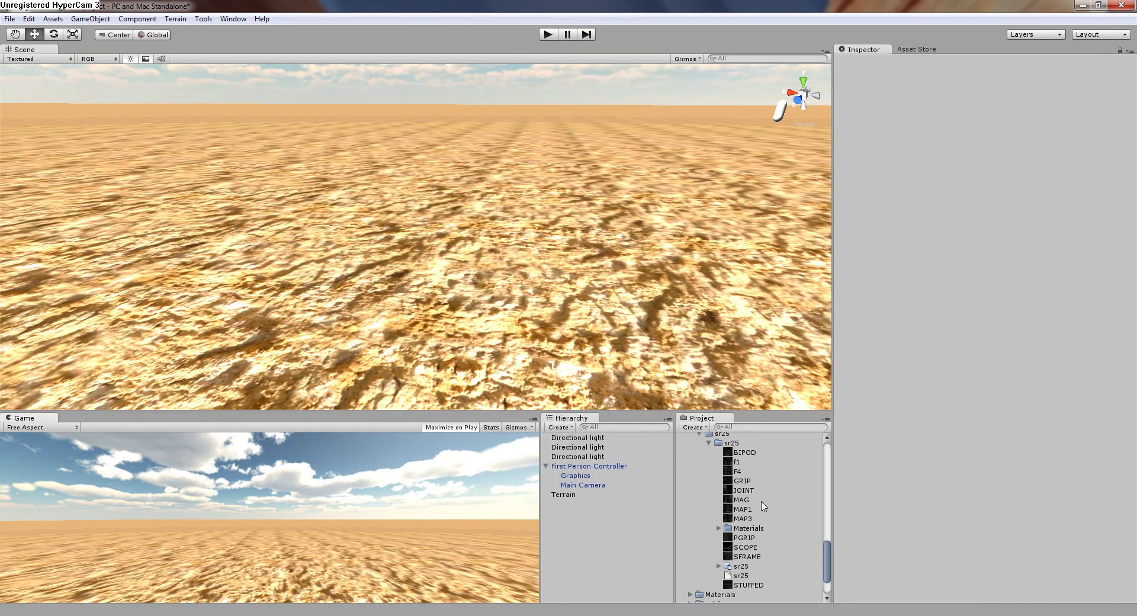
pyautogui.scroll(-5, 564, 333)
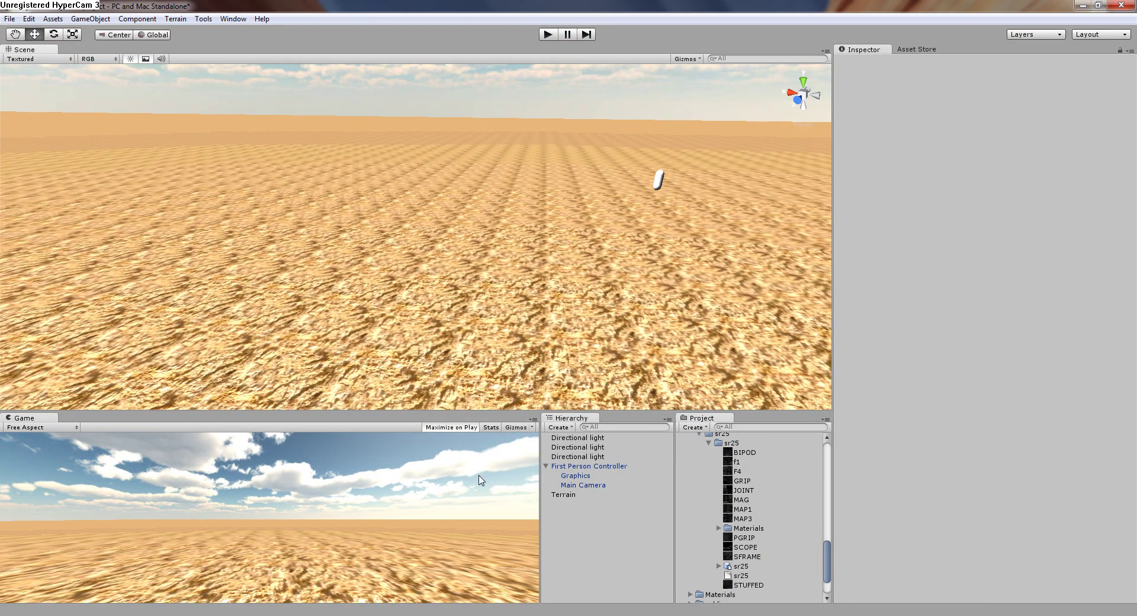
pyautogui.doubleClick(599, 467)
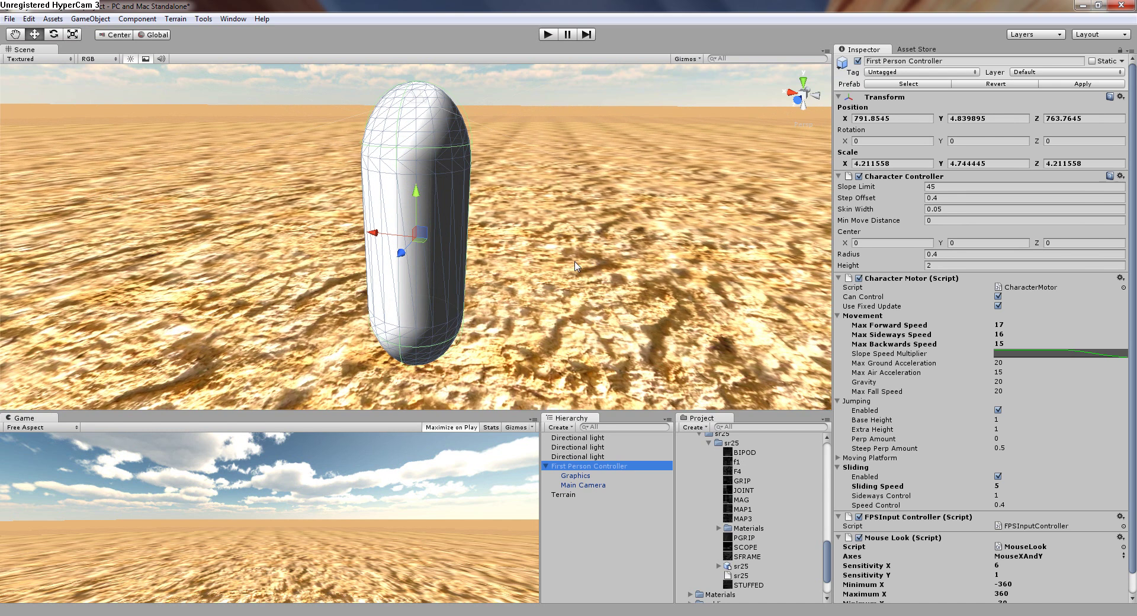
pyautogui.moveTo(609, 256); pyautogui.dragTo(477, 240, button='middle')
pyautogui.moveTo(589, 240); pyautogui.dragTo(499, 196, button='right')
pyautogui.moveTo(522, 217); pyautogui.dragTo(459, 200, button='middle')
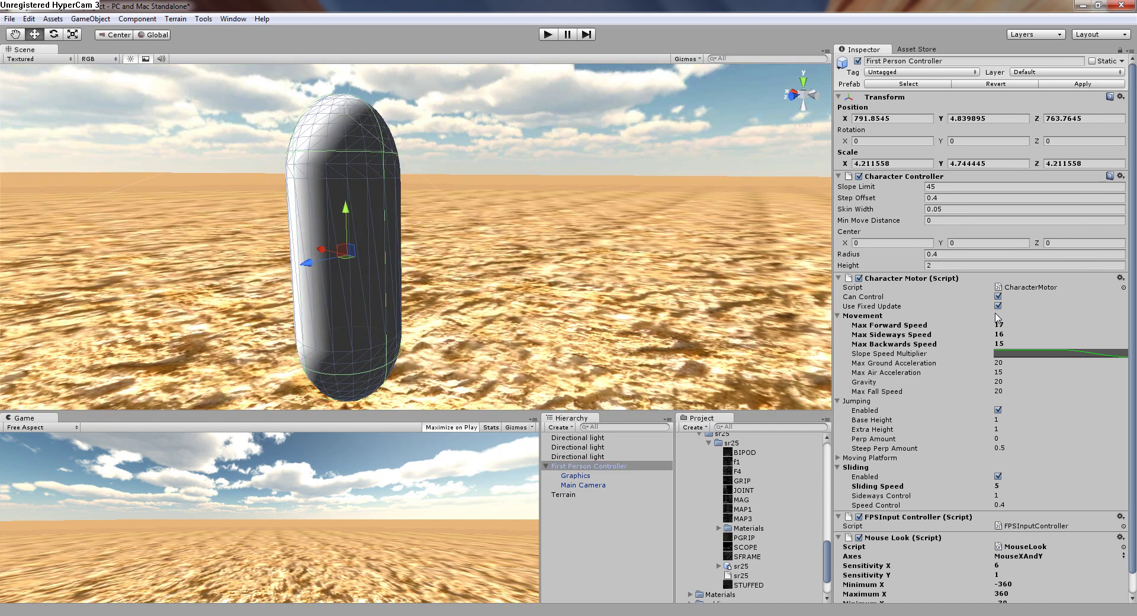
pyautogui.scroll(-1, 888, 552)
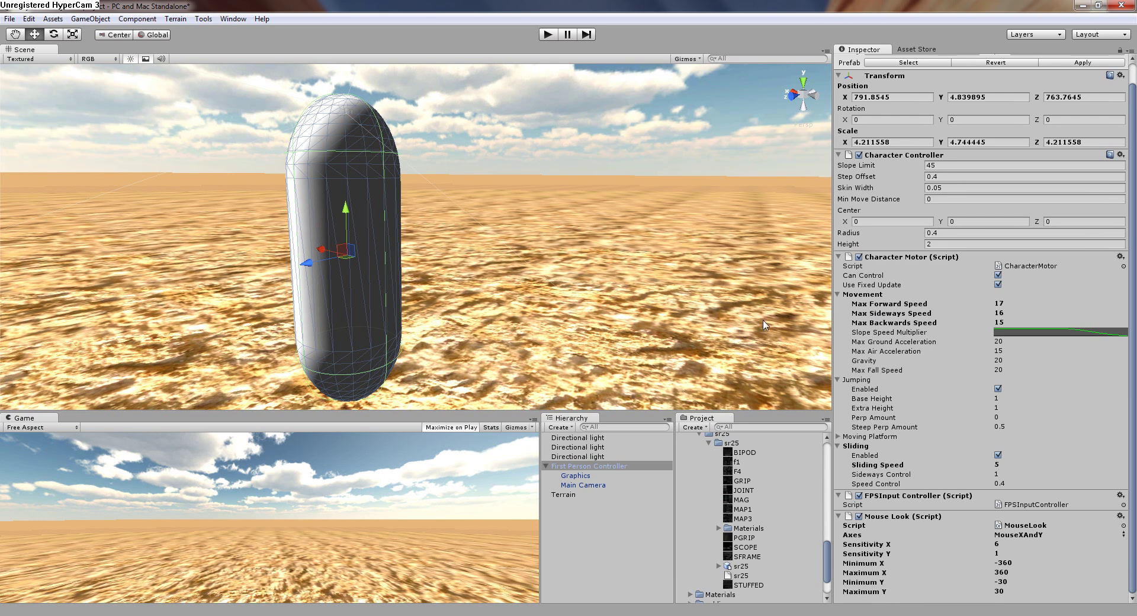
# Play the scene to check the sun and flare, then examine the controller and surrounding sky in the scene.
pyautogui.click(547, 37)
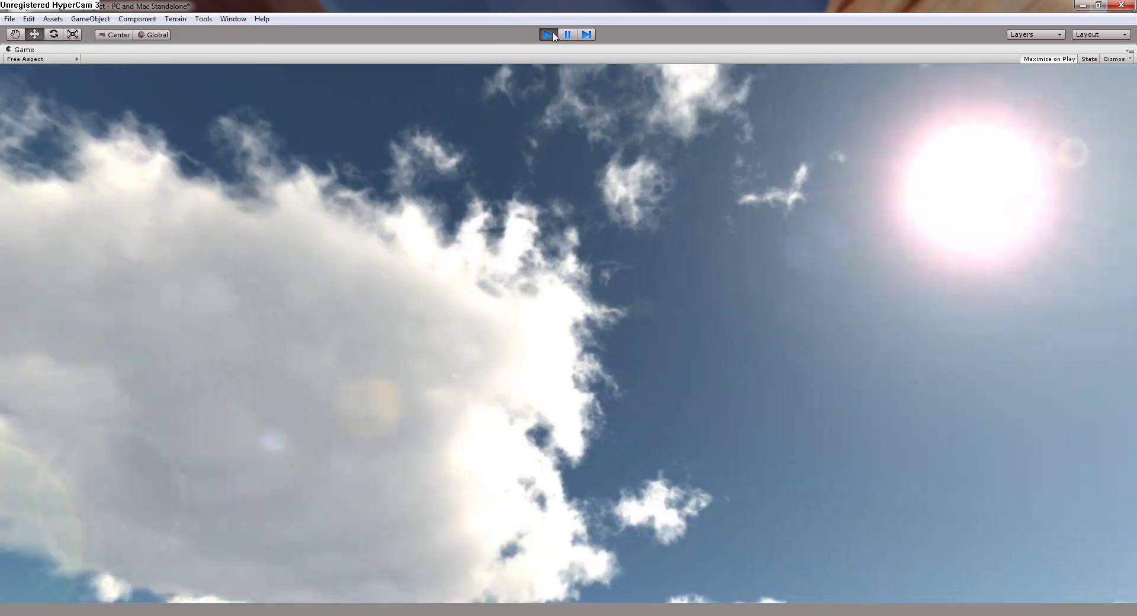
pyautogui.click(547, 35)
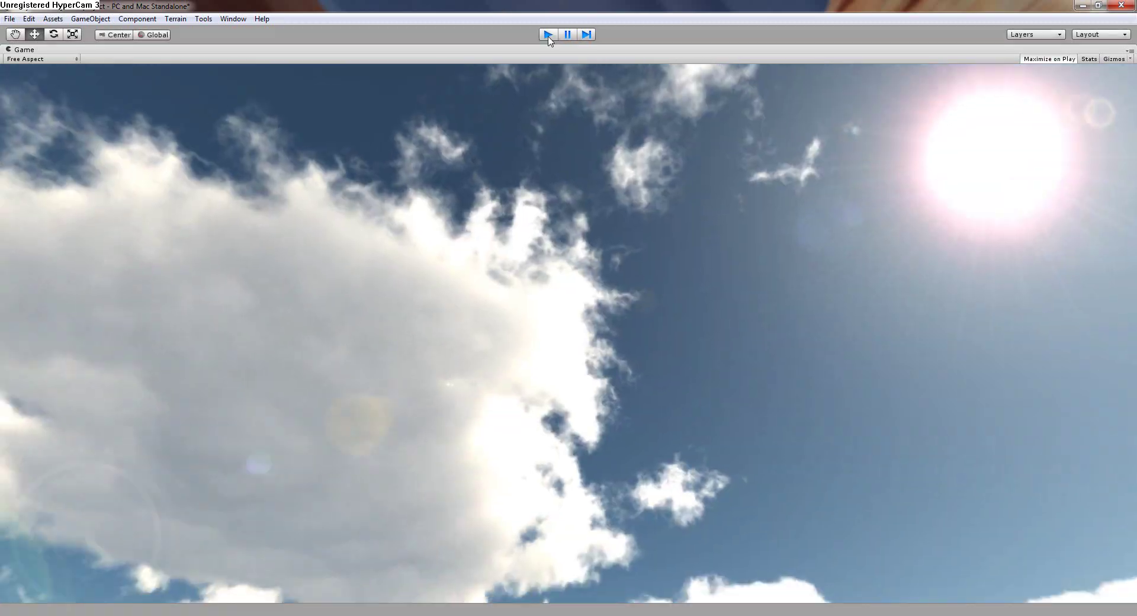
pyautogui.moveTo(516, 135); pyautogui.dragTo(320, 137, button='right')
pyautogui.moveTo(320, 137); pyautogui.dragTo(80, 106, button='middle')
pyautogui.moveTo(615, 246); pyautogui.dragTo(391, 224, button='middle')
pyautogui.keyDown('alt'); pyautogui.moveTo(391, 224); pyautogui.dragTo(331, 195); pyautogui.keyUp('alt')
pyautogui.moveTo(331, 195); pyautogui.dragTo(465, 222, button='middle')
pyautogui.scroll(-2, 465, 222)
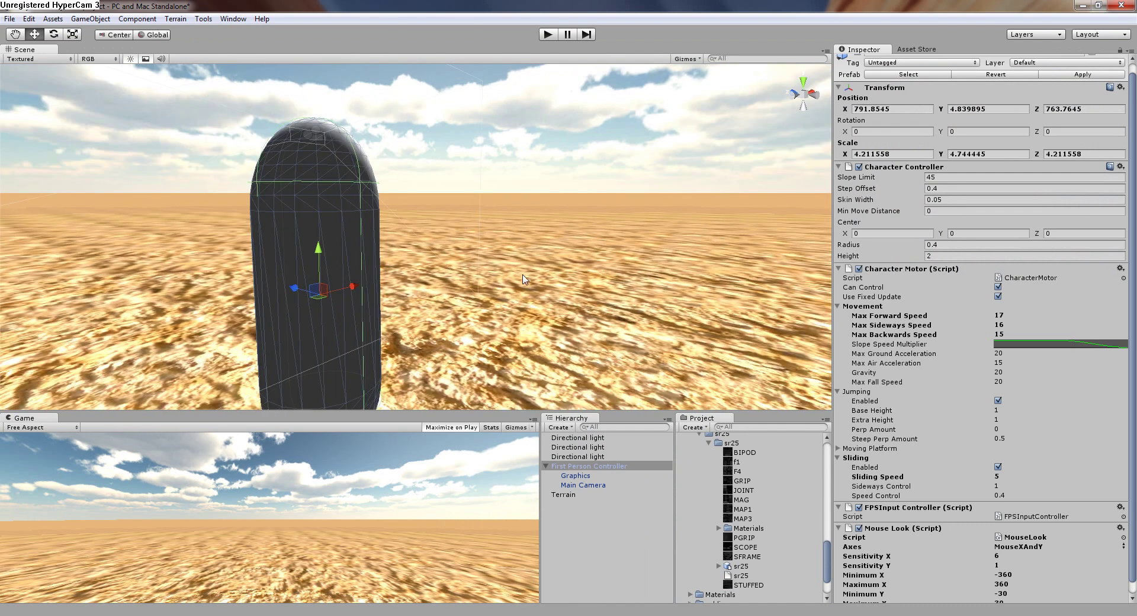
pyautogui.moveTo(521, 274); pyautogui.dragTo(464, 203, button='right')
pyautogui.moveTo(471, 259); pyautogui.dragTo(488, 156, button='middle')
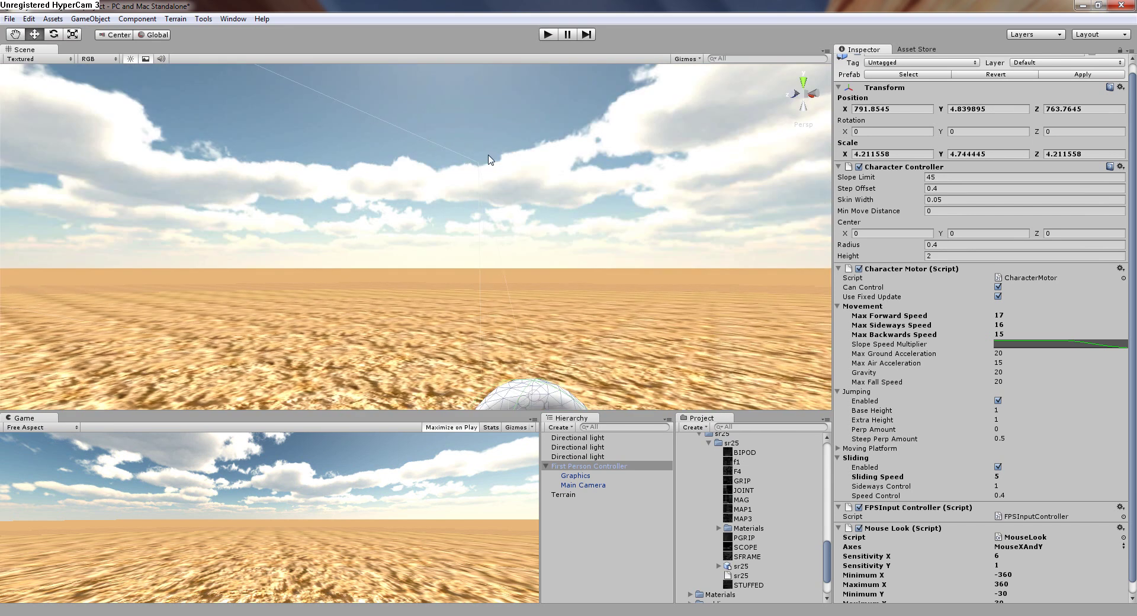
pyautogui.scroll(-3, 515, 201)
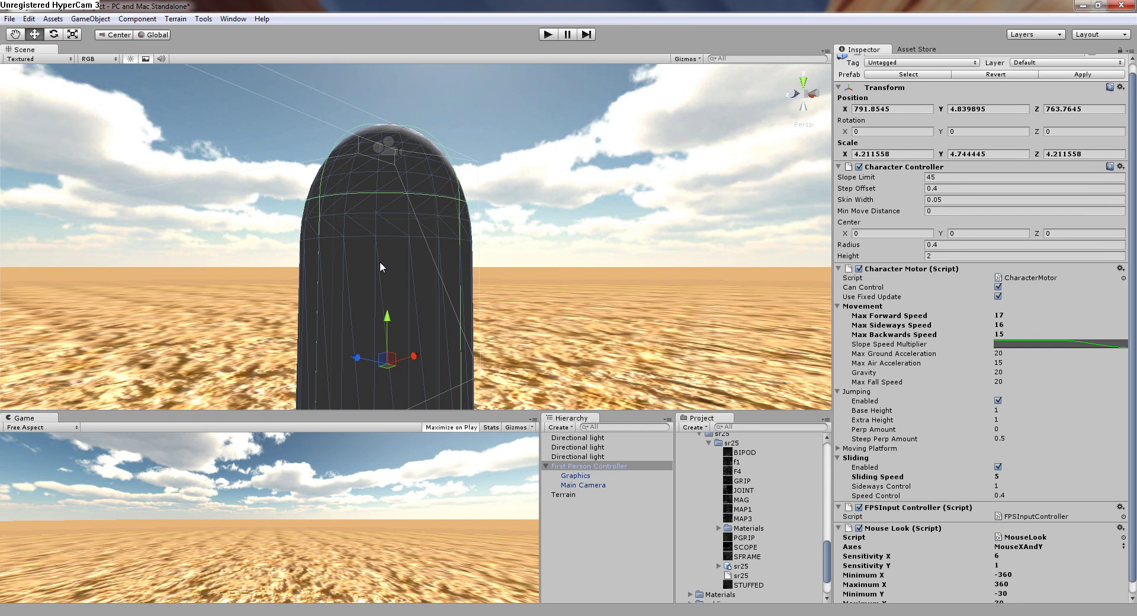
pyautogui.click(584, 242)
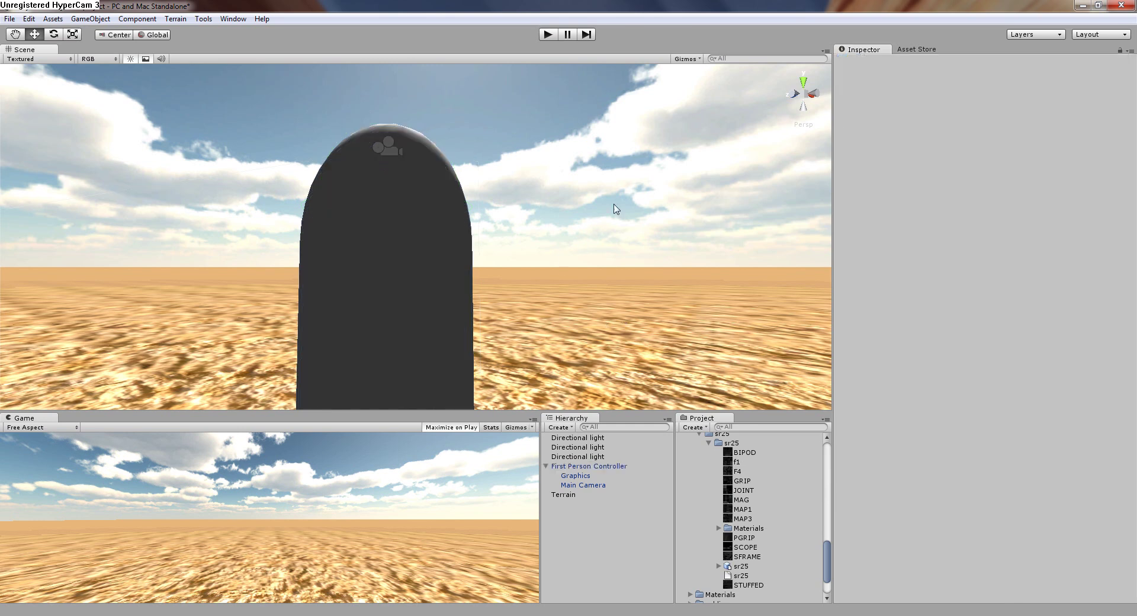
# Select the terrain and set its Raise / Lower Terrain tool to brush size 12 and opacity 40.
pyautogui.moveTo(616, 209)
pyautogui.mouseDown(button='right')
pyautogui.moveTo(533, 274)
pyautogui.moveTo(617, 187)
pyautogui.mouseUp(button='right')
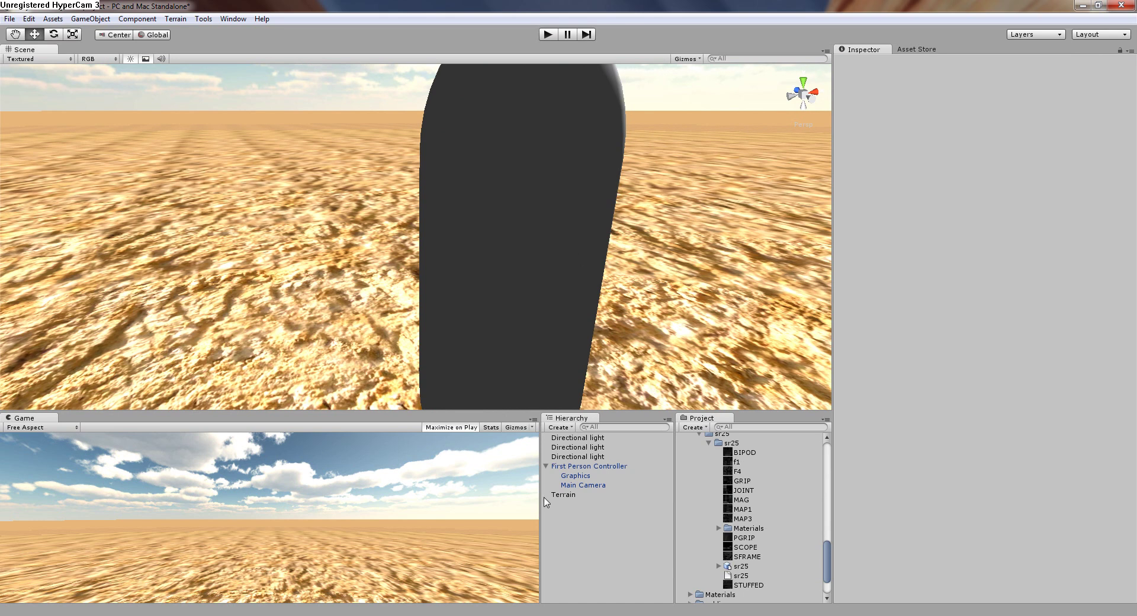
pyautogui.moveTo(503, 260); pyautogui.dragTo(390, 311, button='middle')
pyautogui.moveTo(521, 308); pyautogui.dragTo(467, 297, button='right')
pyautogui.moveTo(467, 297); pyautogui.dragTo(349, 372, button='middle')
pyautogui.moveTo(591, 280); pyautogui.dragTo(473, 313, button='right')
pyautogui.click(474, 312)
pyautogui.click(924, 176)
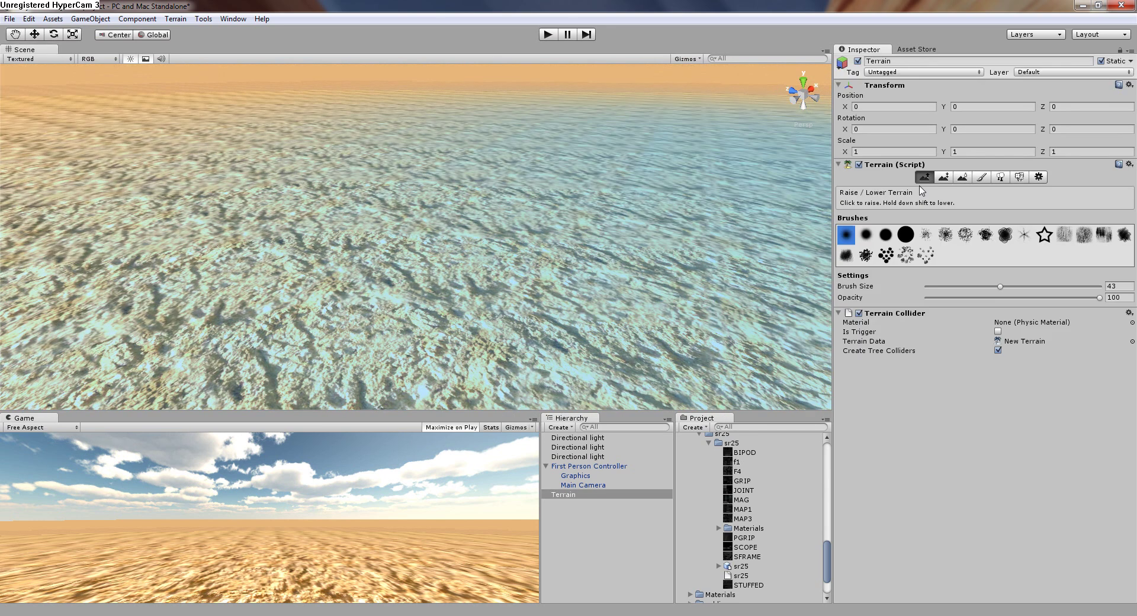
pyautogui.click(975, 288)
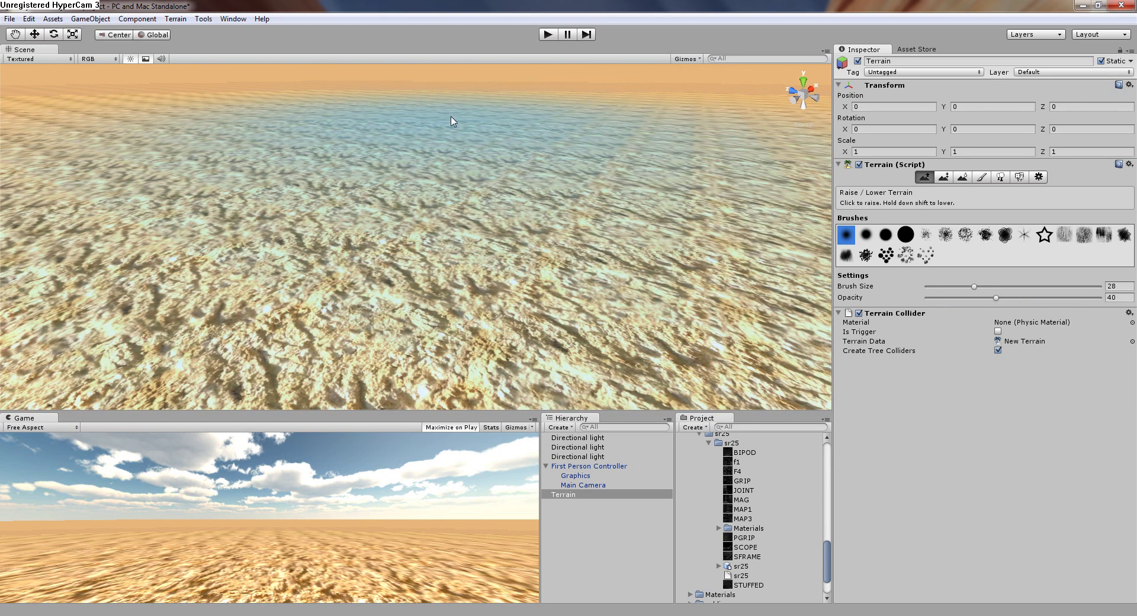
pyautogui.click(474, 115)
pyautogui.click(946, 287)
pyautogui.scroll(-8, 657, 232)
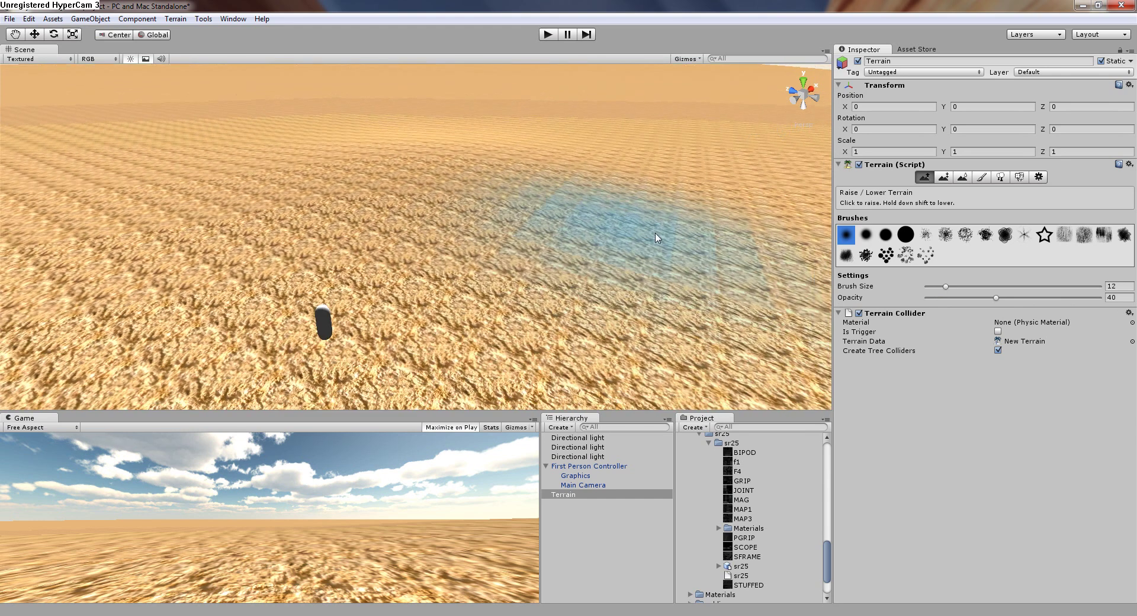
# Try raising the terrain near the controller with opacity 40, and undo the stroke.
pyautogui.moveTo(495, 191); pyautogui.dragTo(639, 179)
pyautogui.click(653, 181)
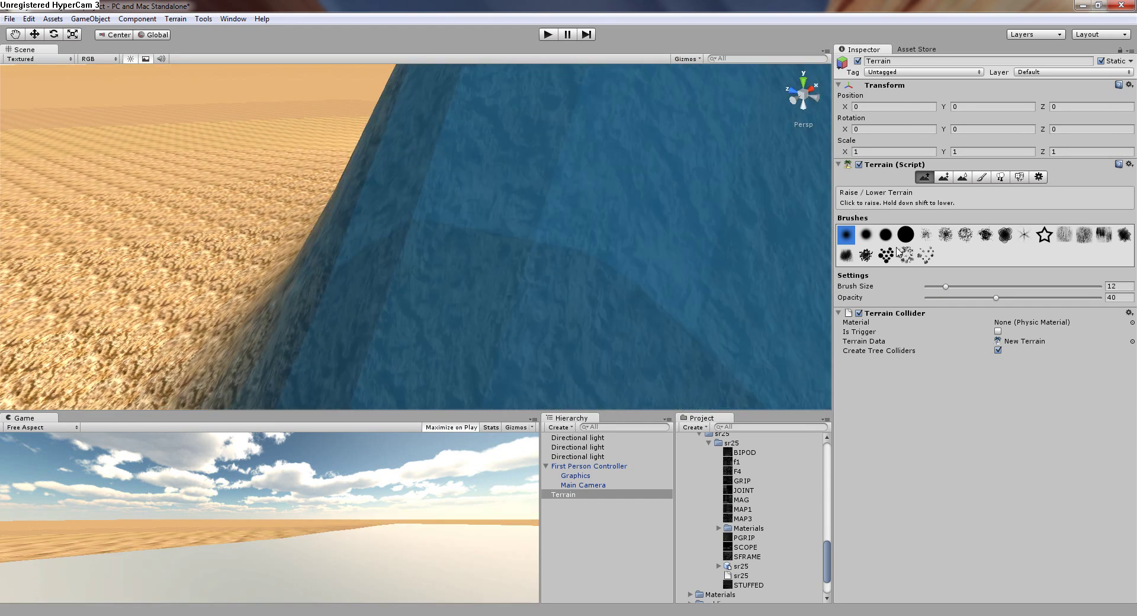
pyautogui.hotkey('ctrl', 'z')
# Set the brush opacity to 15 and raise a range of hills on the terrain behind the controller.
pyautogui.moveTo(959, 297); pyautogui.dragTo(966, 298)
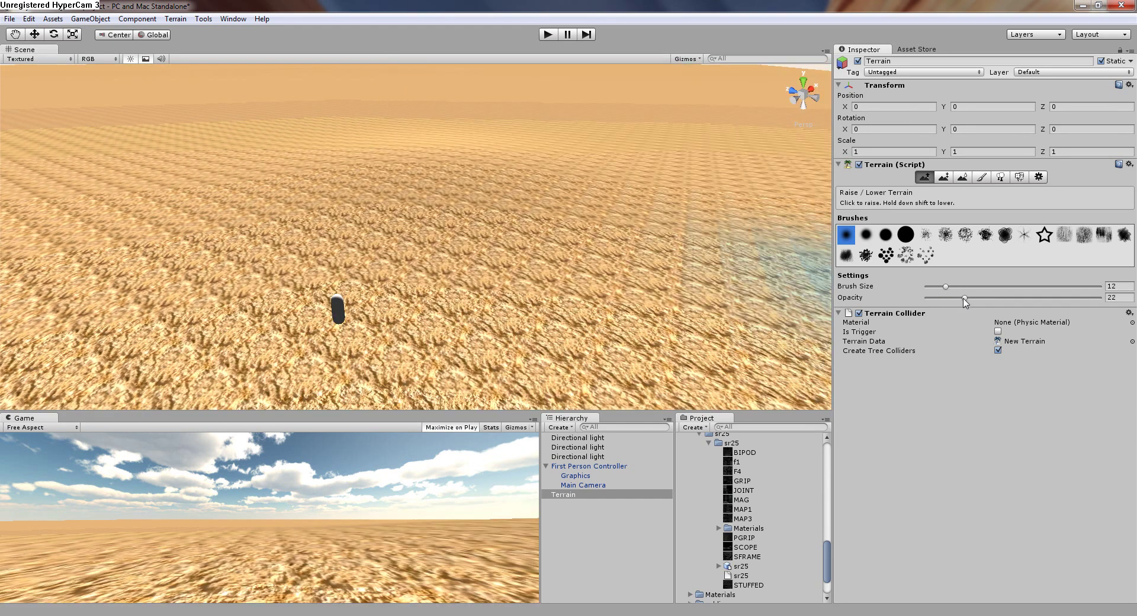
pyautogui.click(952, 298)
pyautogui.moveTo(503, 130)
pyautogui.mouseDown()
pyautogui.moveTo(464, 162)
pyautogui.moveTo(638, 182)
pyautogui.moveTo(536, 204)
pyautogui.moveTo(254, 153)
pyautogui.moveTo(254, 173)
pyautogui.moveTo(485, 148)
pyautogui.moveTo(680, 202)
pyautogui.moveTo(735, 242)
pyautogui.moveTo(670, 188)
pyautogui.mouseUp()
pyautogui.moveTo(643, 191); pyautogui.dragTo(499, 156, button='right')
pyautogui.moveTo(510, 178)
pyautogui.mouseDown()
pyautogui.moveTo(510, 187)
pyautogui.moveTo(334, 176)
pyautogui.moveTo(243, 225)
pyautogui.moveTo(266, 217)
pyautogui.moveTo(147, 229)
pyautogui.mouseUp()
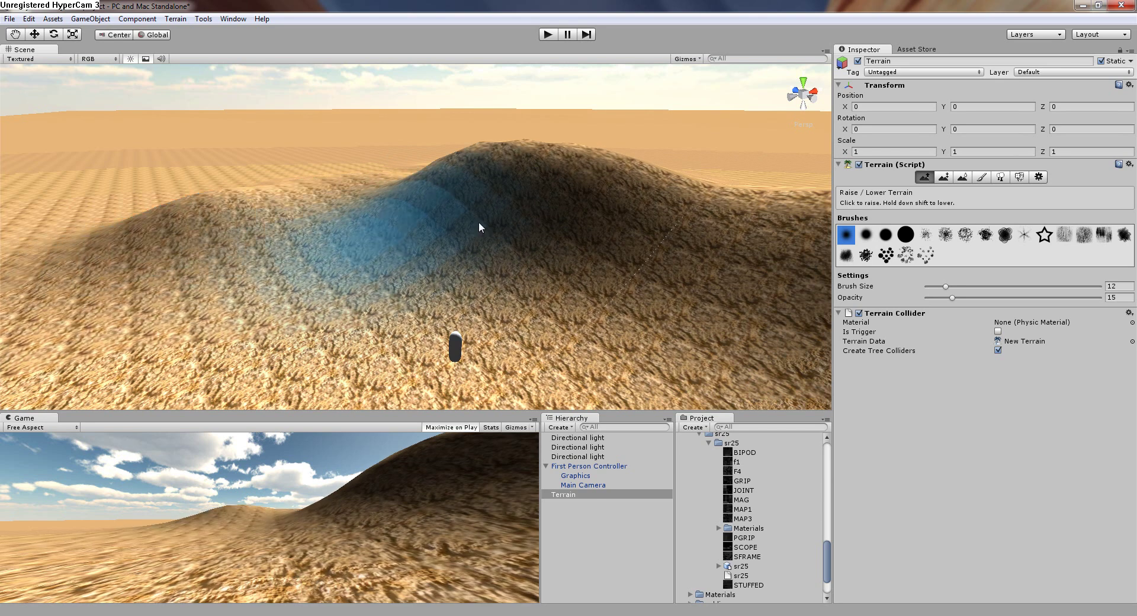
# Examine the raised hills and the light and shade on their slopes from several angles.
pyautogui.click(28, 32)
pyautogui.moveTo(432, 205); pyautogui.dragTo(278, 143, button='middle')
pyautogui.scroll(1, 421, 167)
pyautogui.scroll(1, 415, 162)
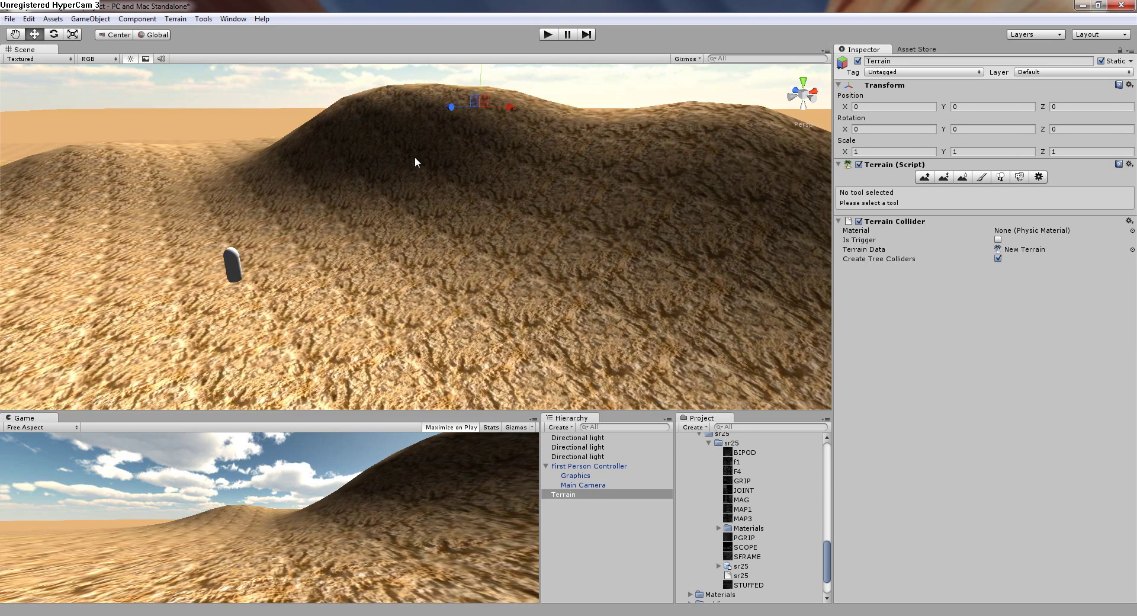
pyautogui.scroll(4, 652, 186)
pyautogui.moveTo(636, 188); pyautogui.dragTo(191, 280, button='right')
pyautogui.moveTo(190, 280); pyautogui.dragTo(506, 84, button='middle')
pyautogui.moveTo(506, 84); pyautogui.dragTo(415, 159, button='right')
pyautogui.moveTo(414, 159); pyautogui.dragTo(422, 219, button='middle')
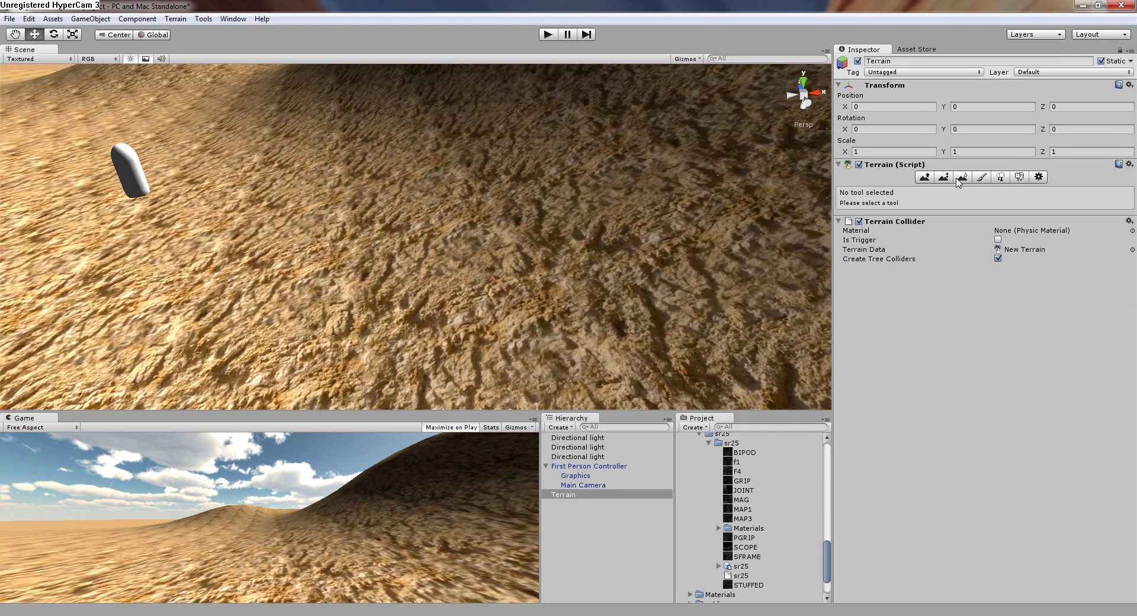
# Set the terrain's Paint Texture tool to the green grass texture with brush size 5, opacity 73 and target strength 0.805.
pyautogui.click(994, 182)
pyautogui.click(979, 181)
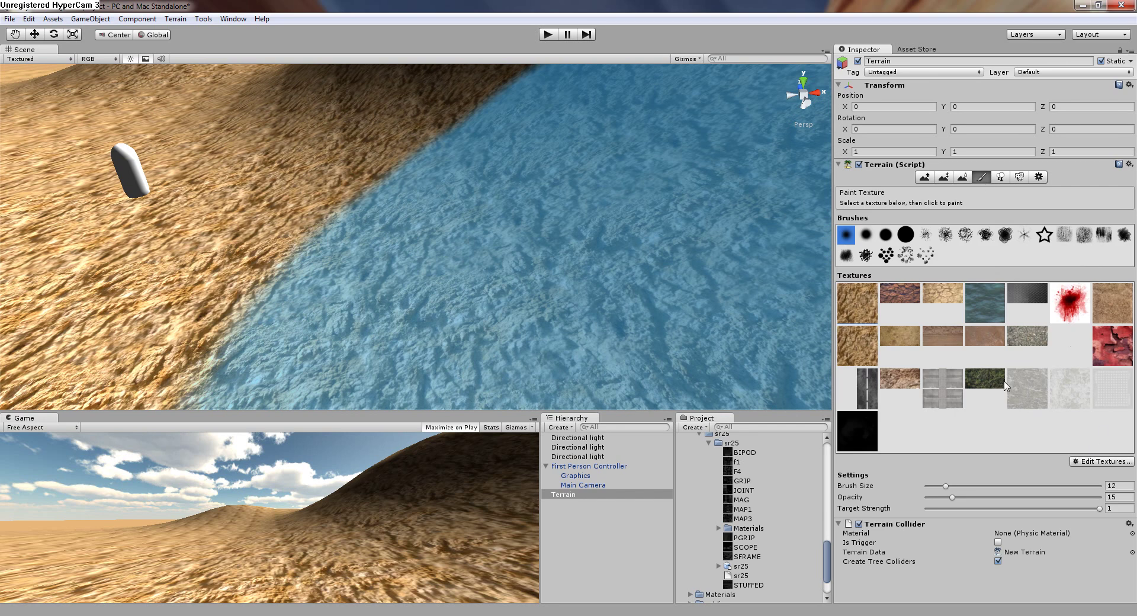
pyautogui.click(998, 391)
pyautogui.moveTo(946, 486); pyautogui.dragTo(935, 486)
pyautogui.scroll(-2, 517, 336)
pyautogui.scroll(-6, 516, 336)
pyautogui.moveTo(609, 256); pyautogui.dragTo(557, 219, button='middle')
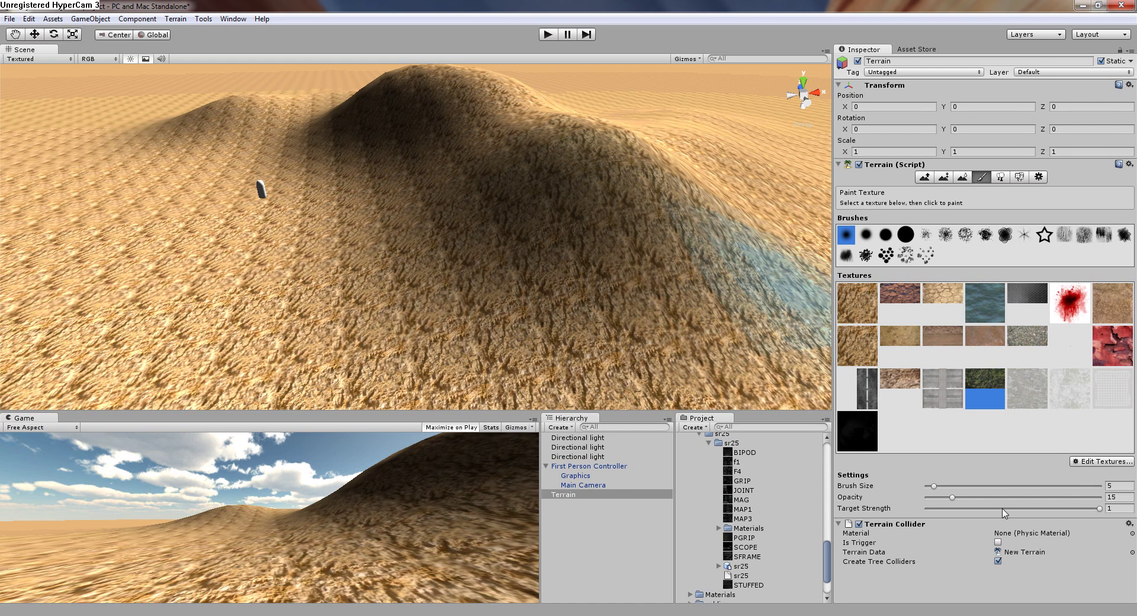
pyautogui.click(1068, 509)
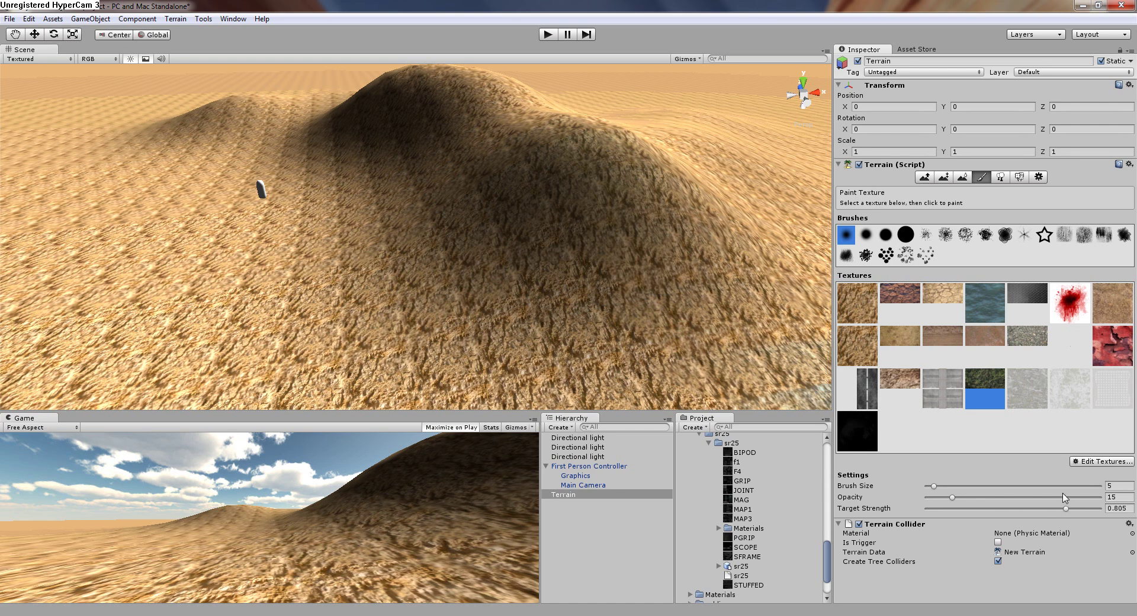
pyautogui.click(1054, 497)
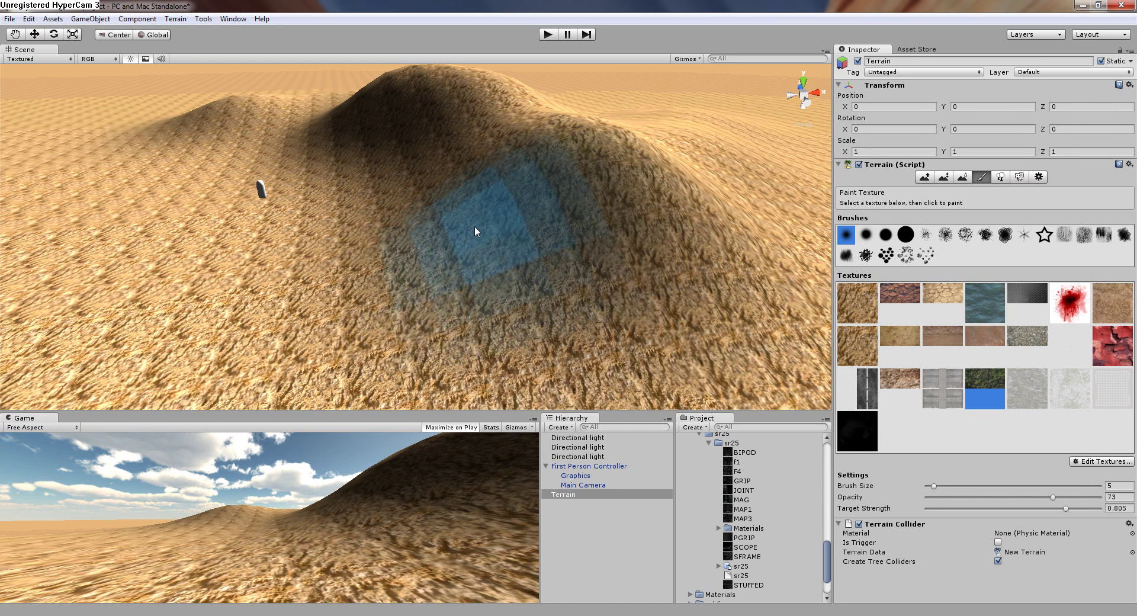
# Paint the grass texture over the slopes and tops of the raised hills from several sides.
pyautogui.moveTo(483, 217); pyautogui.dragTo(410, 210)
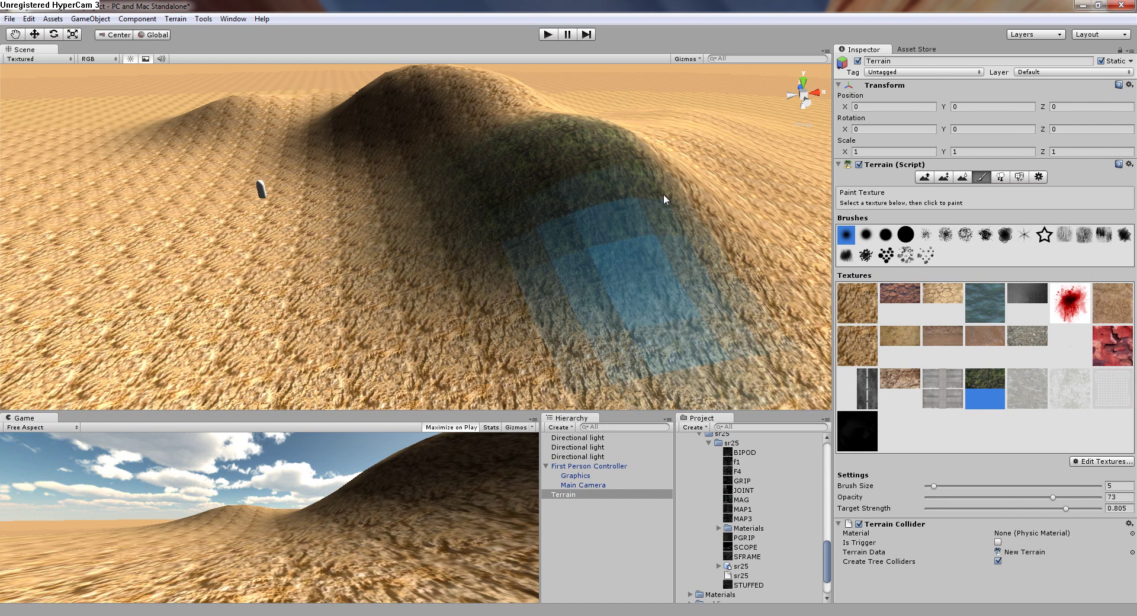
pyautogui.moveTo(669, 190); pyautogui.dragTo(527, 299, button='middle')
pyautogui.moveTo(305, 217); pyautogui.dragTo(420, 184, button='middle')
pyautogui.moveTo(420, 177)
pyautogui.mouseDown()
pyautogui.moveTo(467, 223)
pyautogui.moveTo(445, 248)
pyautogui.moveTo(445, 349)
pyautogui.moveTo(378, 220)
pyautogui.moveTo(255, 181)
pyautogui.moveTo(385, 184)
pyautogui.moveTo(252, 214)
pyautogui.moveTo(200, 203)
pyautogui.moveTo(339, 166)
pyautogui.mouseUp()
pyautogui.moveTo(340, 165); pyautogui.dragTo(71, 183, button='middle')
pyautogui.moveTo(318, 203); pyautogui.dragTo(136, 231, button='right')
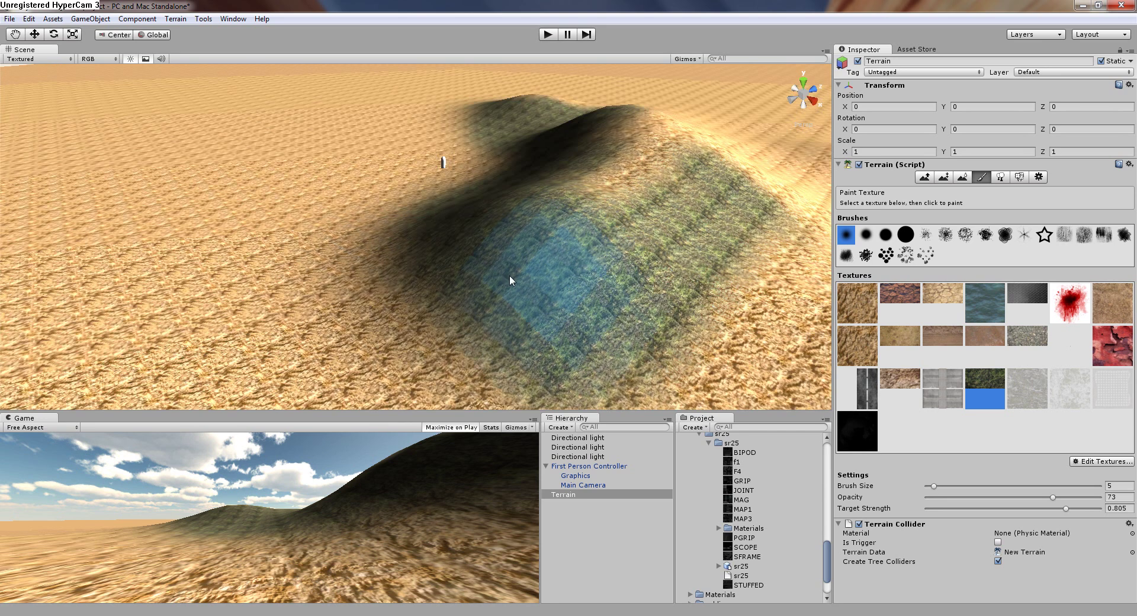
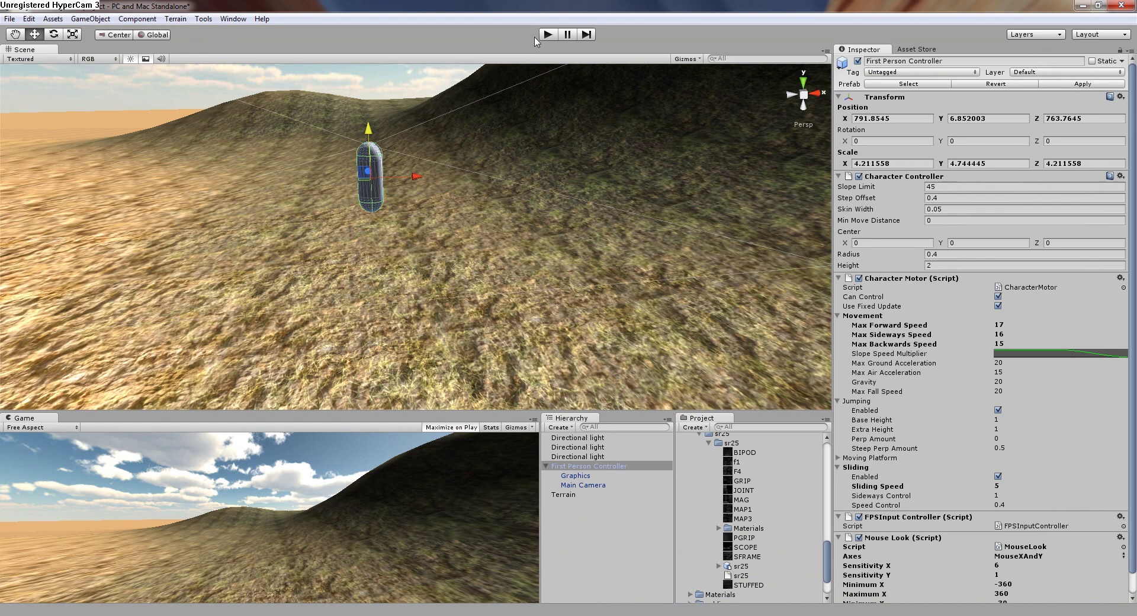
# Play-test the scene by walking over the grass-painted terrain toward the hills, and stop the game.
pyautogui.click(547, 34)
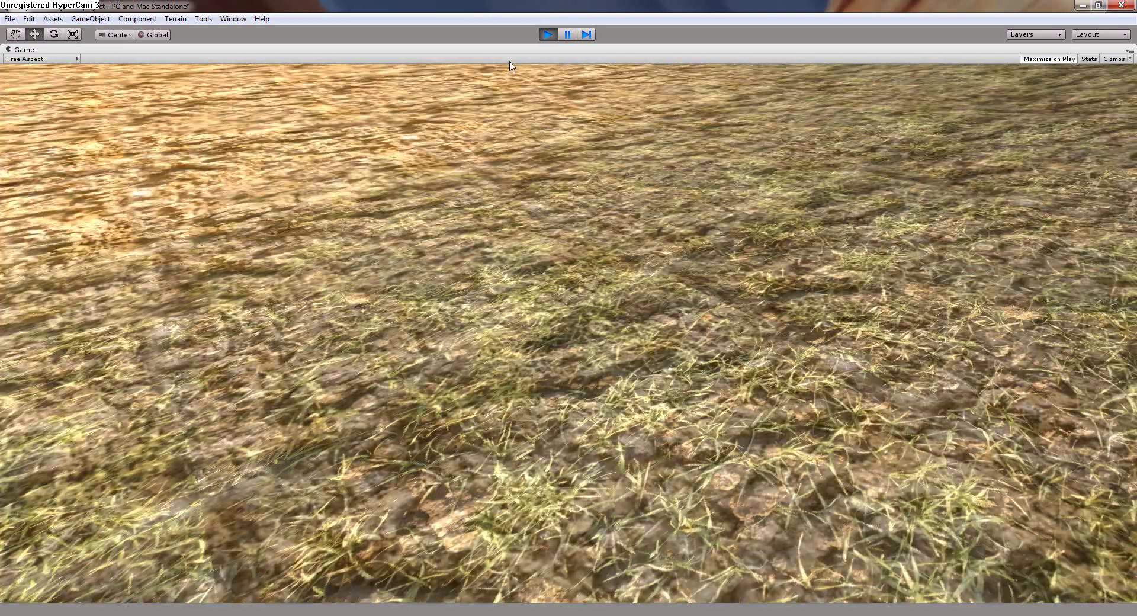
pyautogui.press('w')
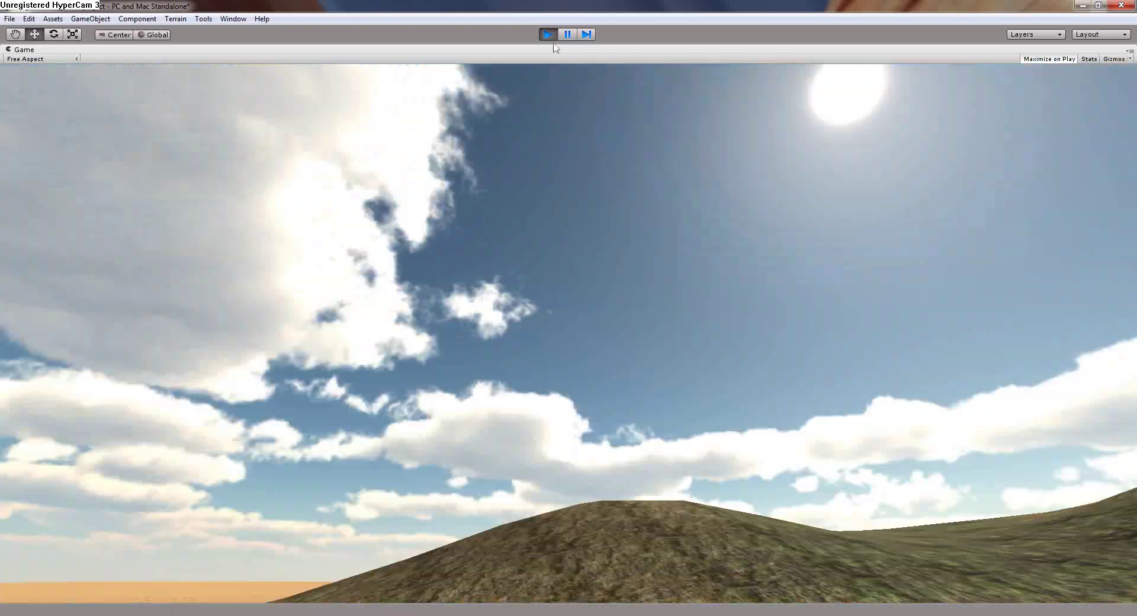
pyautogui.click(548, 35)
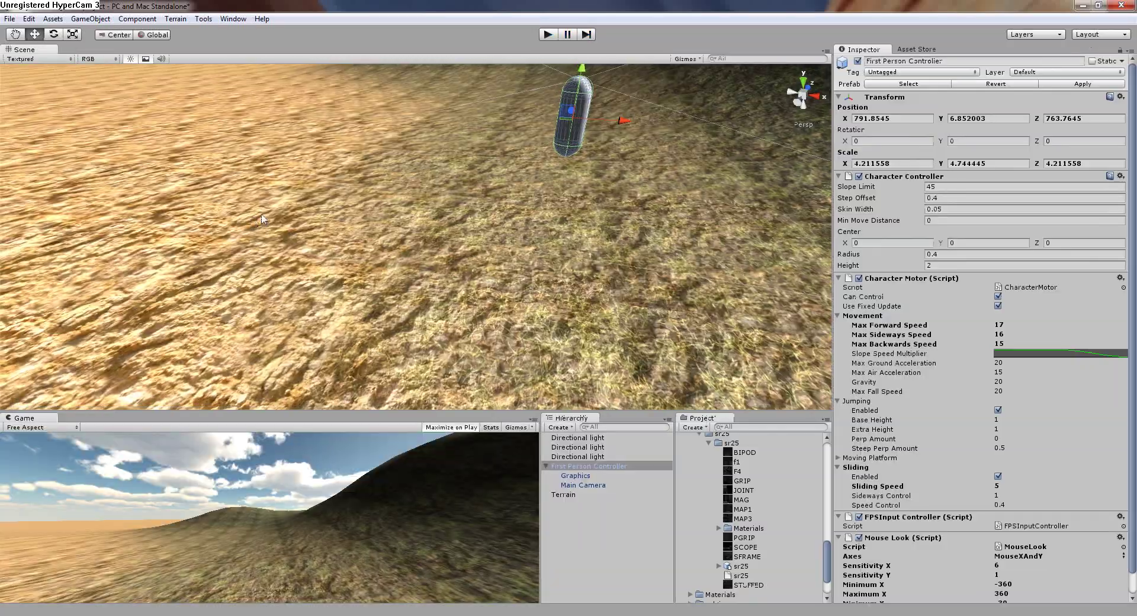
# Paint a patch of the heavy rock wall texture on the sand near the controller with brush size 5, opacity 49 and target strength 0.517.
pyautogui.moveTo(262, 219); pyautogui.dragTo(483, 149, button='middle')
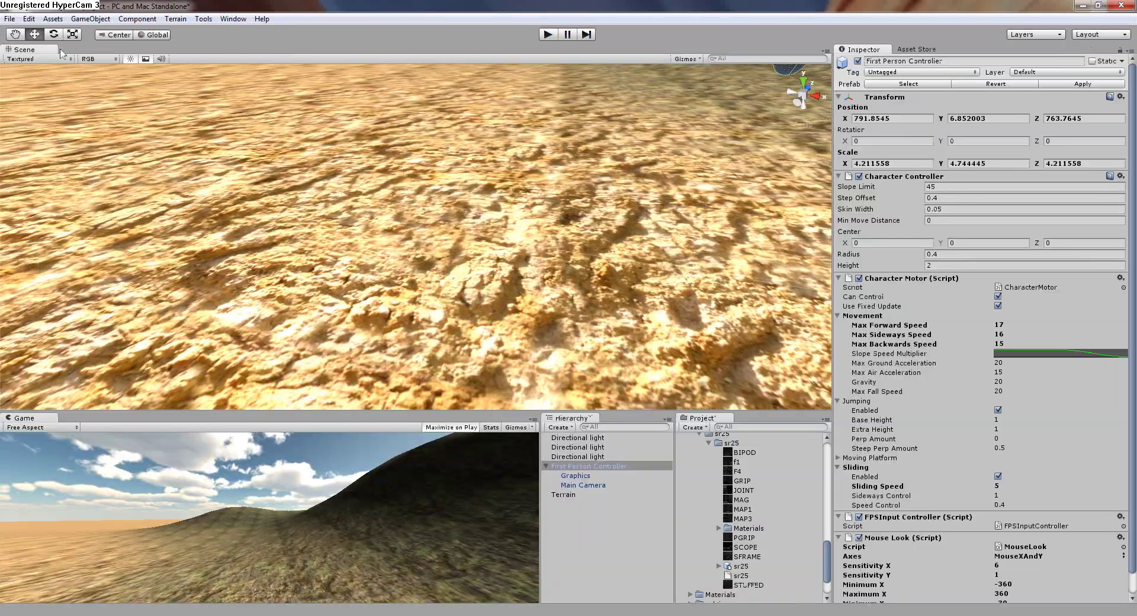
pyautogui.click(405, 176)
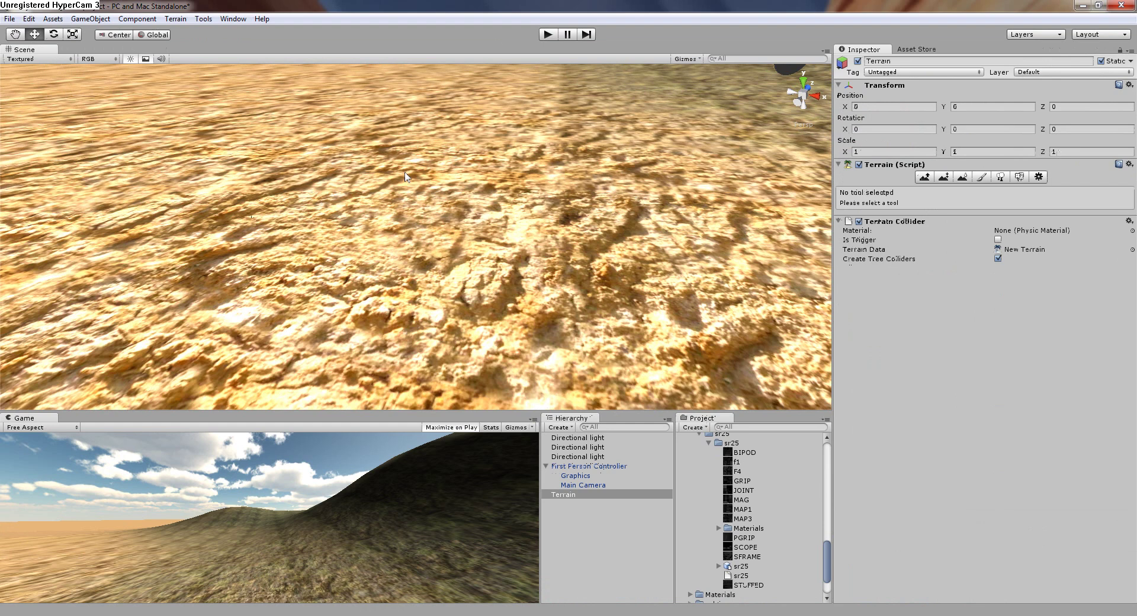
pyautogui.click(981, 177)
pyautogui.click(900, 384)
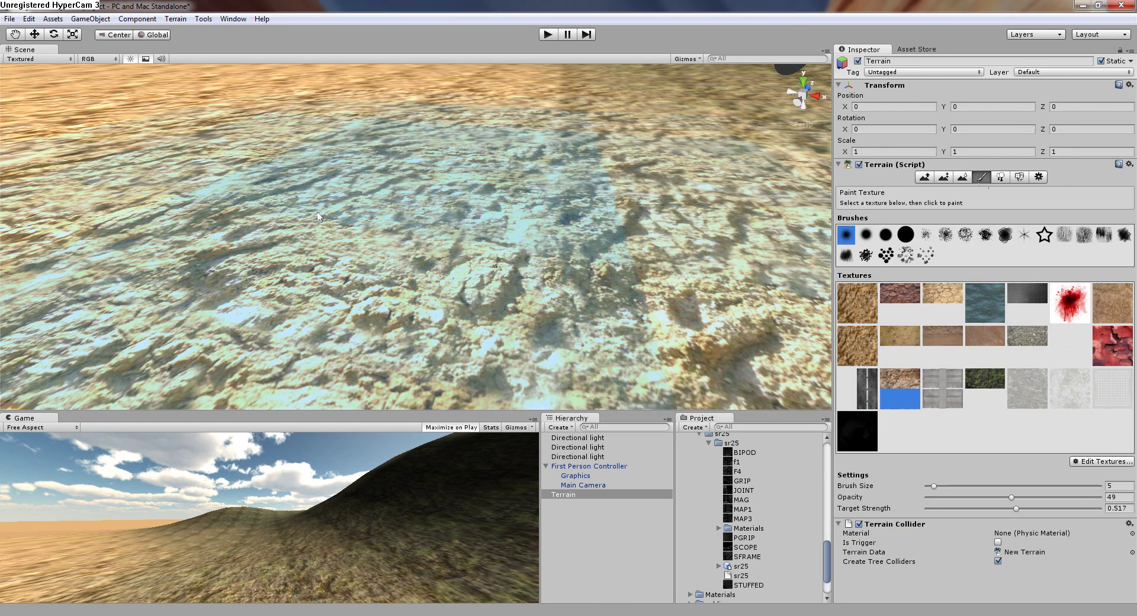
pyautogui.scroll(-5, 414, 237)
pyautogui.scroll(5, 568, 270)
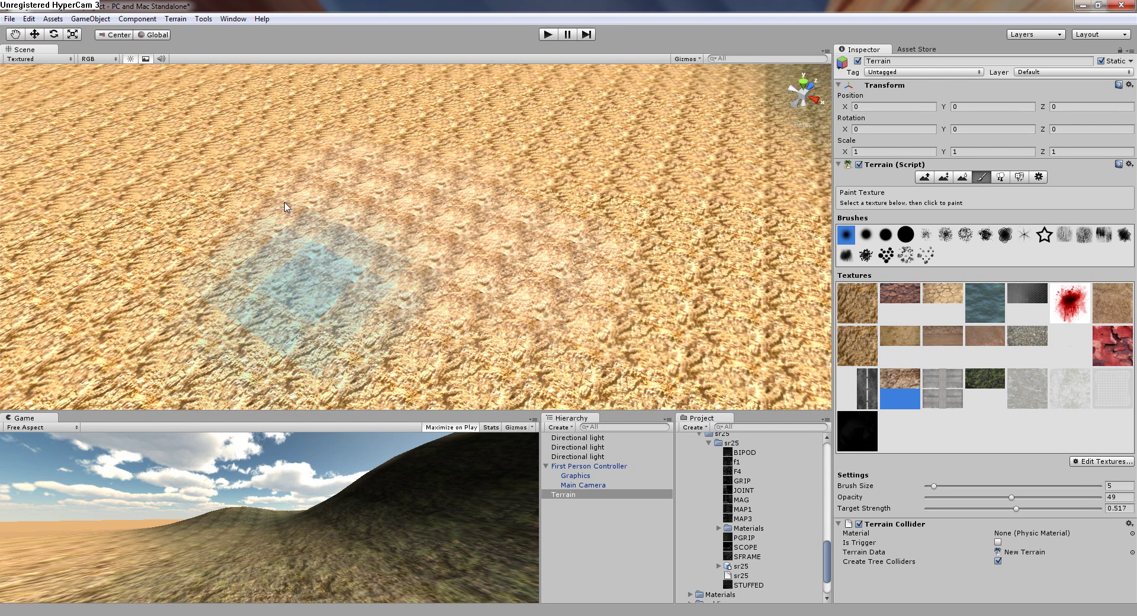
pyautogui.moveTo(475, 252)
pyautogui.mouseDown()
pyautogui.moveTo(498, 225)
pyautogui.moveTo(410, 218)
pyautogui.moveTo(542, 264)
pyautogui.moveTo(462, 289)
pyautogui.mouseUp()
pyautogui.scroll(3, 462, 289)
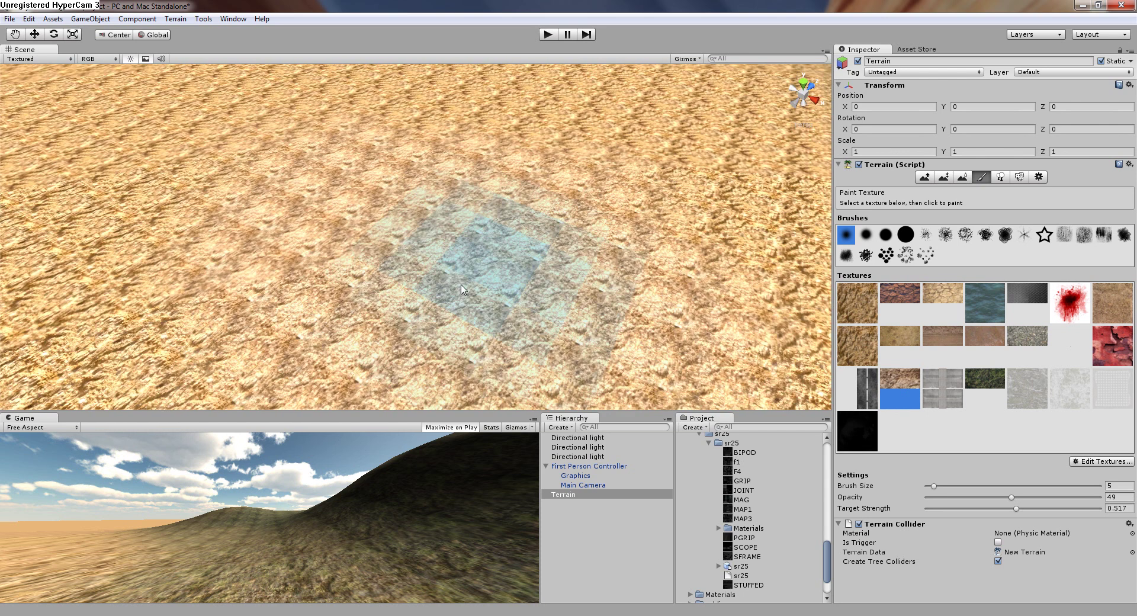
# Set the heavy rock wall texture's tile size to 50 in X and Y.
pyautogui.doubleClick(908, 386)
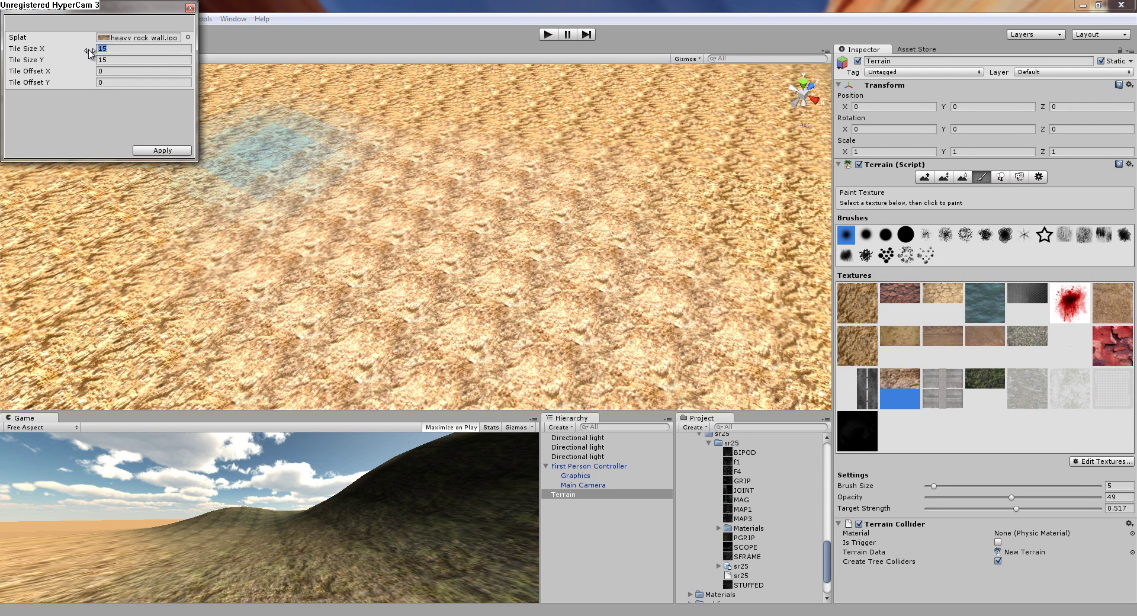
pyautogui.write('50')
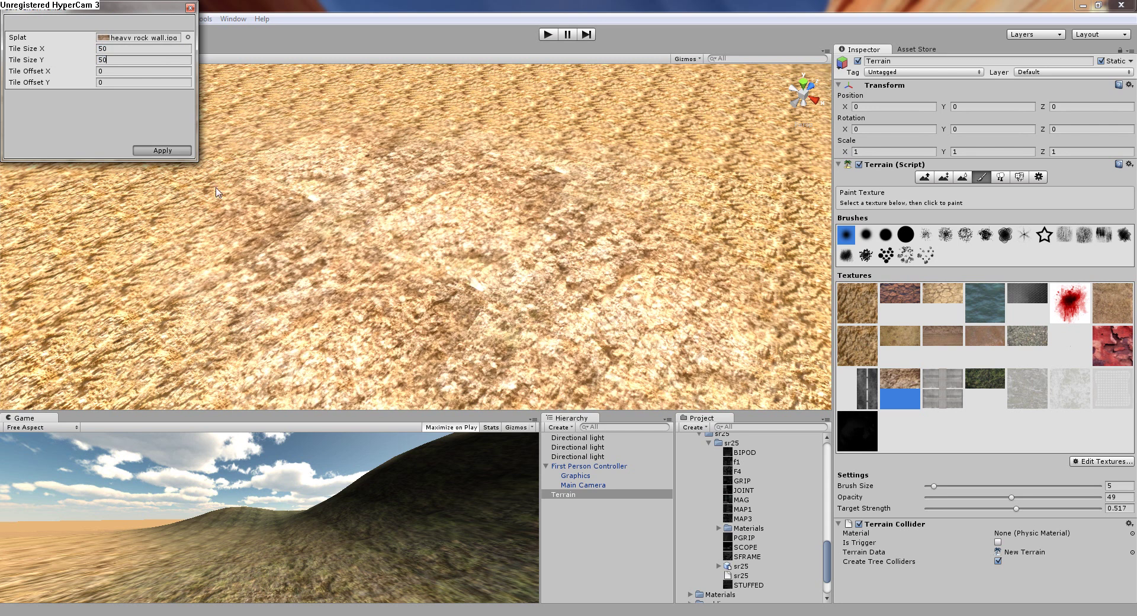
pyautogui.moveTo(216, 188); pyautogui.dragTo(261, 133, button='right')
pyautogui.scroll(2, 284, 148)
pyautogui.moveTo(421, 94)
pyautogui.mouseDown(button='right')
pyautogui.moveTo(557, 62)
pyautogui.moveTo(523, 36)
pyautogui.mouseUp(button='right')
# Play-test the scene by walking across the rock-textured patch and looking back at the hills, and stop the game.
pyautogui.click(549, 35)
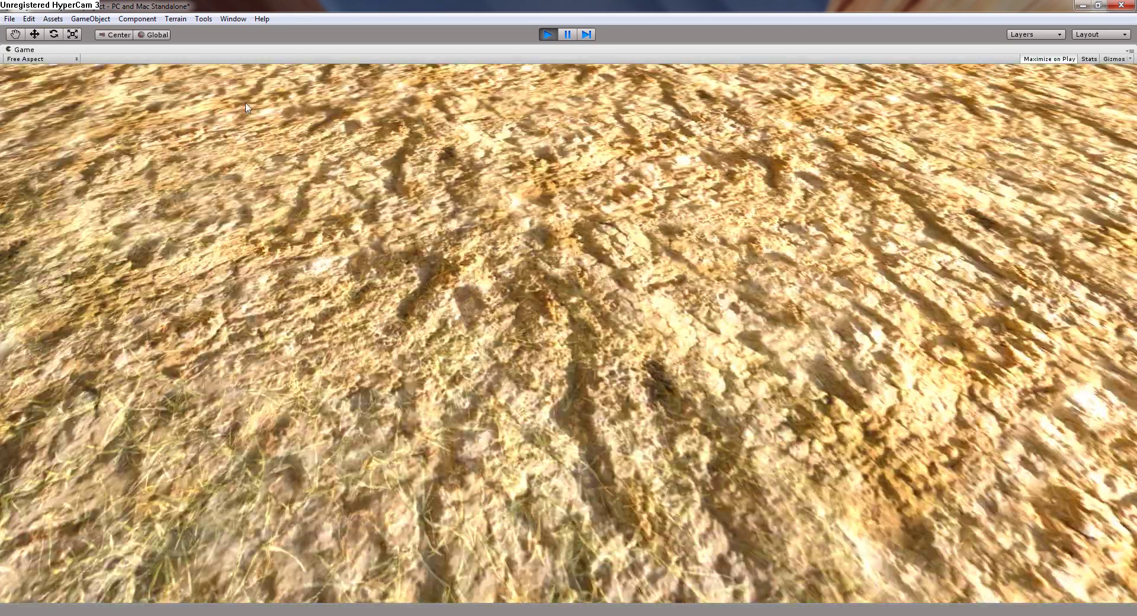
pyautogui.press('w')
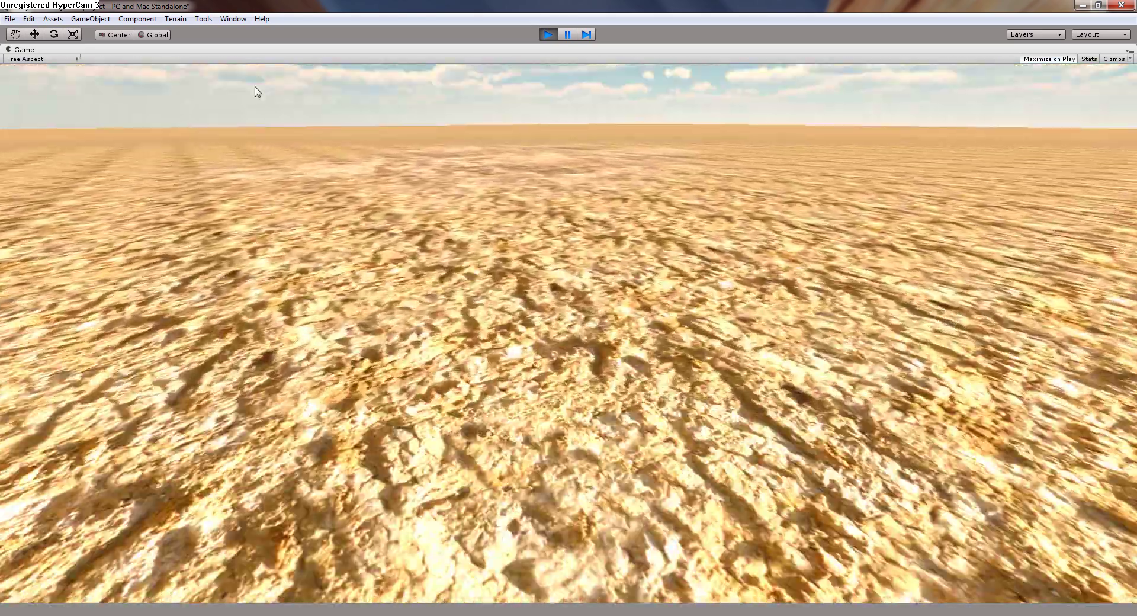
pyautogui.press('w')
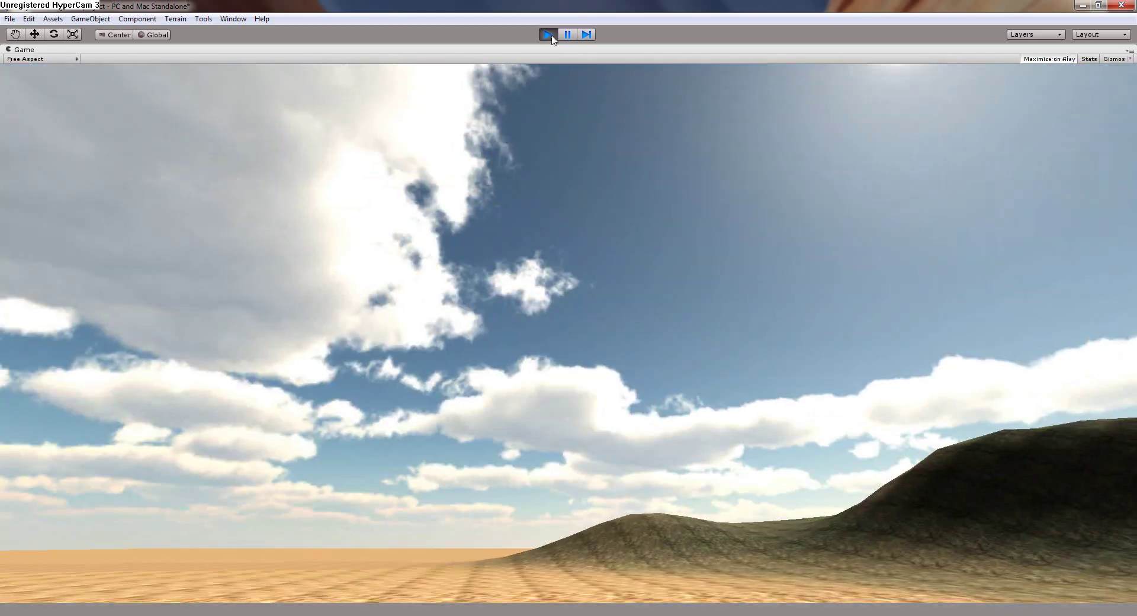
pyautogui.click(548, 35)
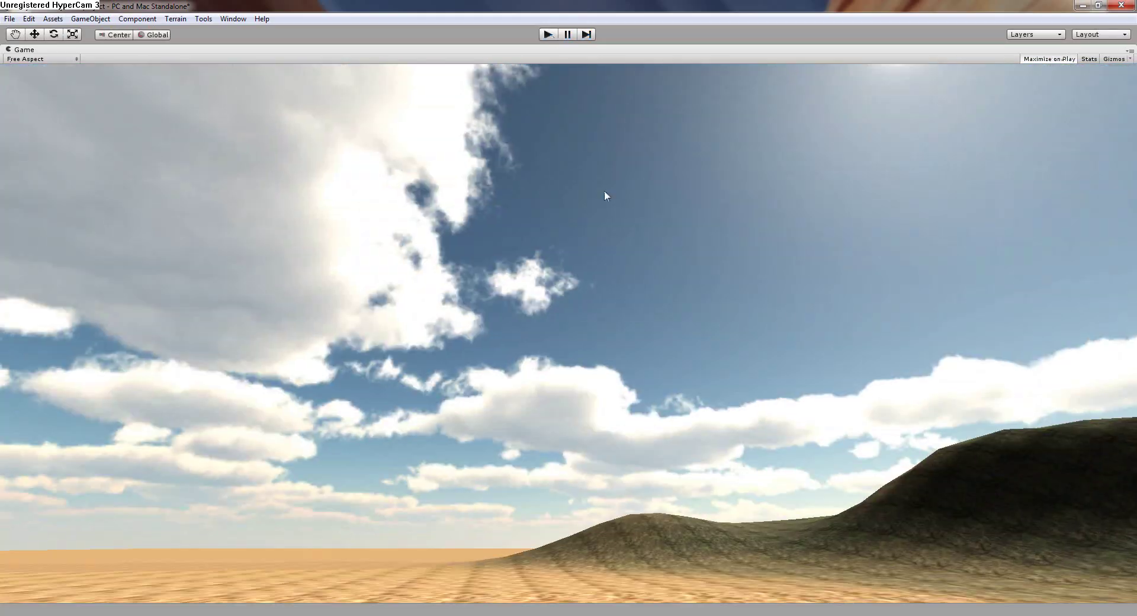
# Examine the painted hills, the rock patch and the sand around the controller from far and near.
pyautogui.moveTo(412, 205); pyautogui.dragTo(140, 234, button='middle')
pyautogui.moveTo(356, 219); pyautogui.dragTo(261, 228, button='middle')
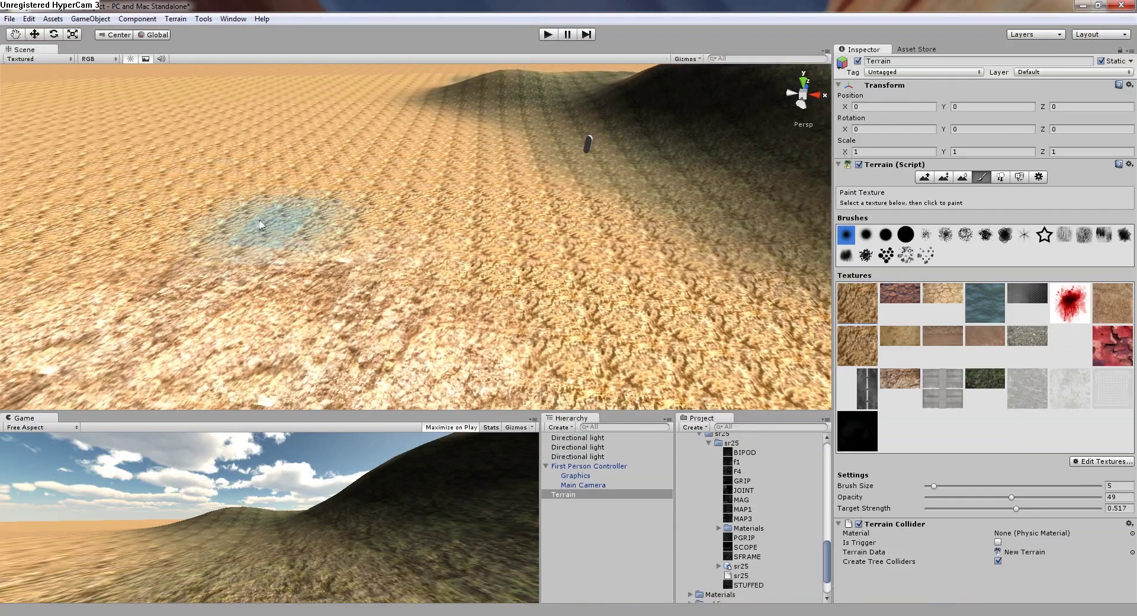
pyautogui.moveTo(195, 249); pyautogui.dragTo(314, 225, button='right')
pyautogui.click(37, 38)
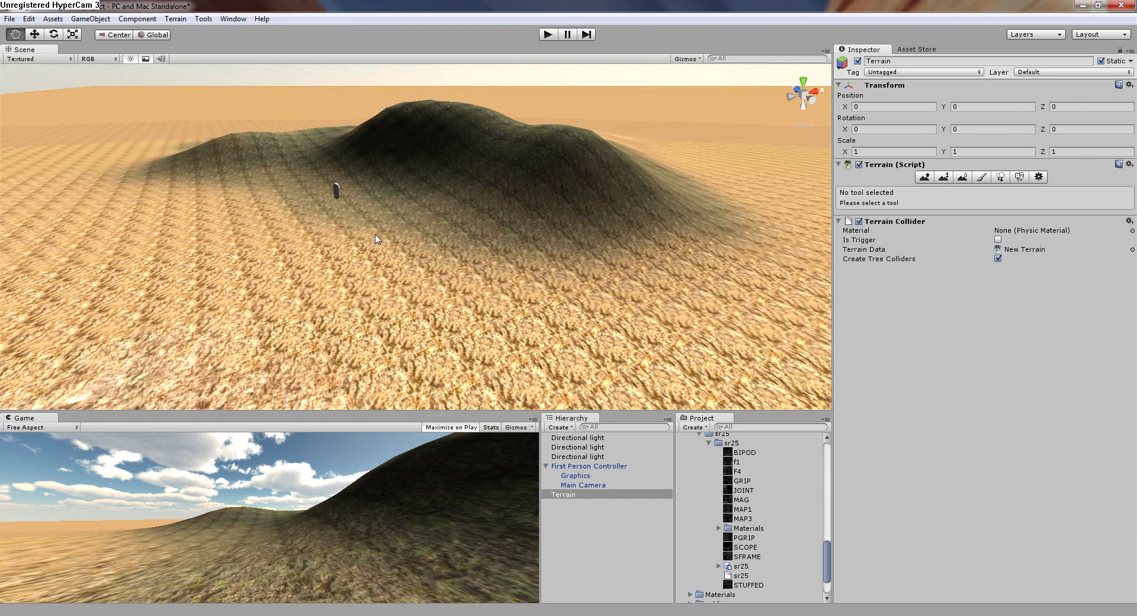
pyautogui.moveTo(309, 174); pyautogui.dragTo(318, 186, button='middle')
pyautogui.moveTo(432, 167)
pyautogui.mouseDown(button='right')
pyautogui.moveTo(458, 158)
pyautogui.moveTo(289, 278)
pyautogui.moveTo(301, 277)
pyautogui.mouseUp(button='right')
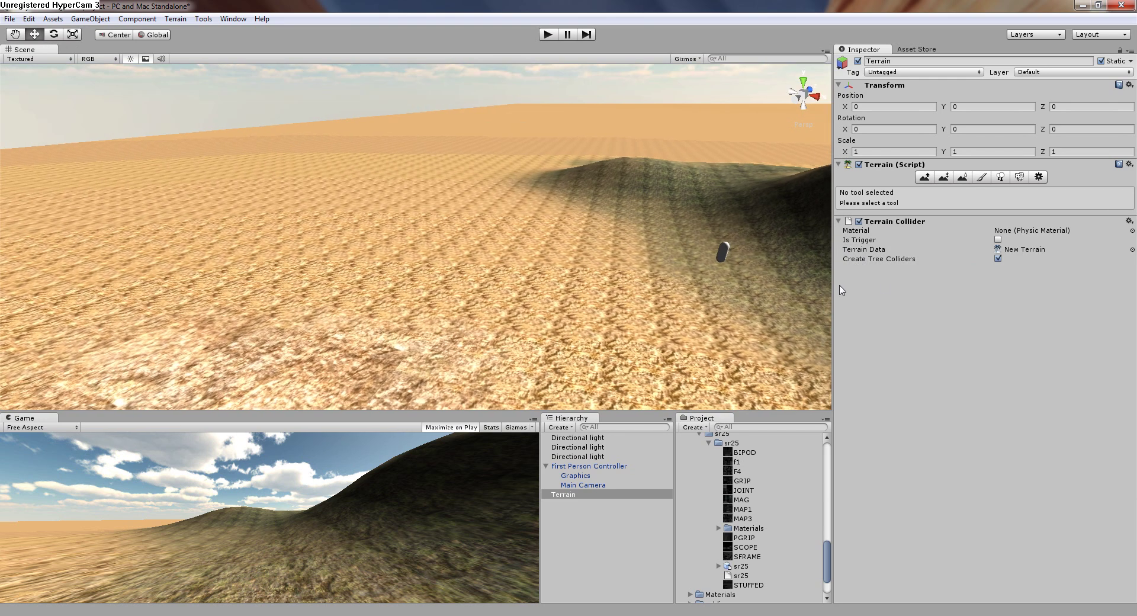
pyautogui.moveTo(725, 290); pyautogui.dragTo(857, 293, button='right')
pyautogui.moveTo(527, 254); pyautogui.dragTo(552, 318, button='right')
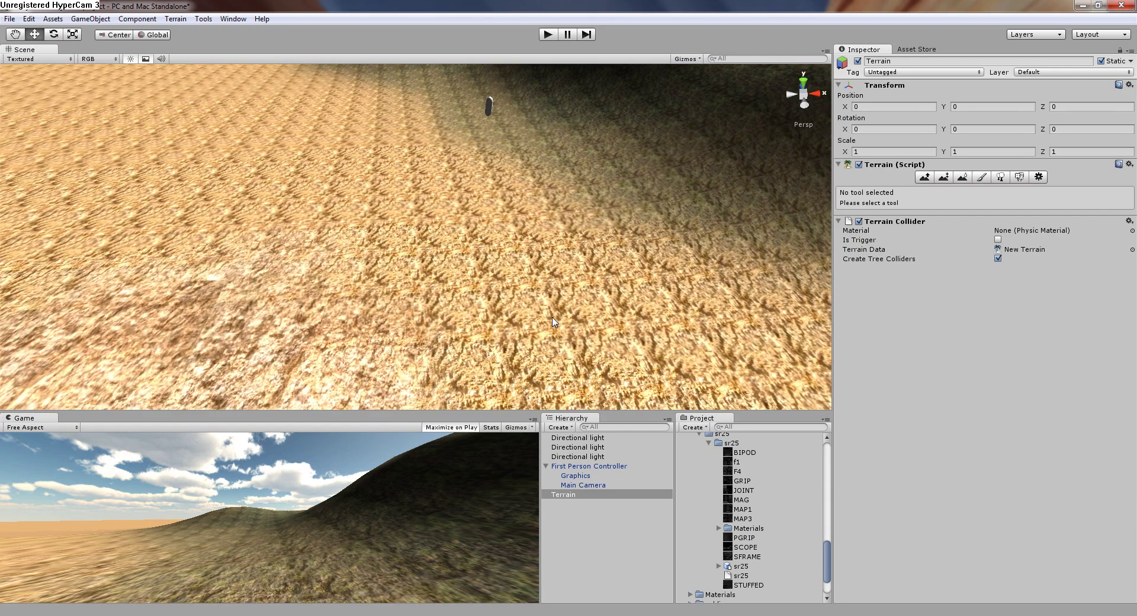
pyautogui.scroll(5, 552, 317)
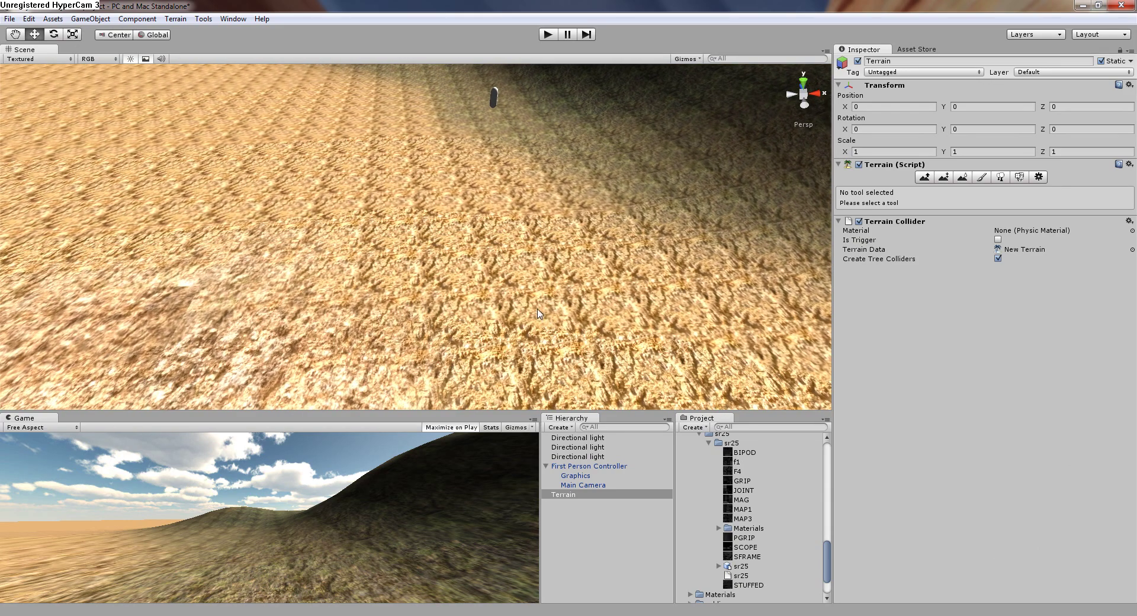
pyautogui.scroll(6, 537, 314)
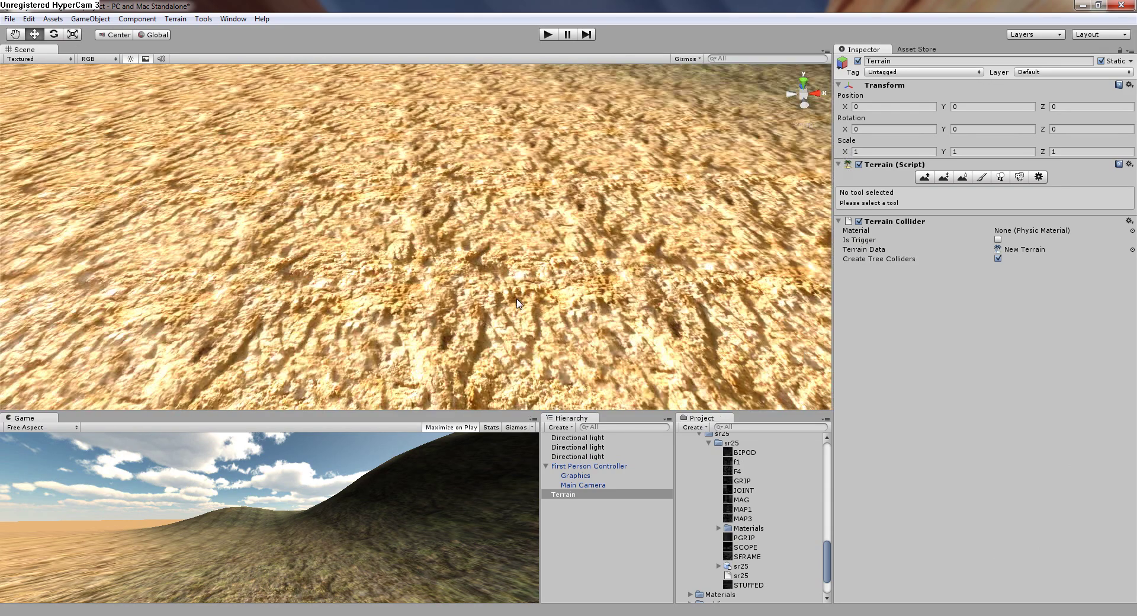
pyautogui.moveTo(517, 304); pyautogui.dragTo(305, 213, button='right')
pyautogui.scroll(4, 459, 324)
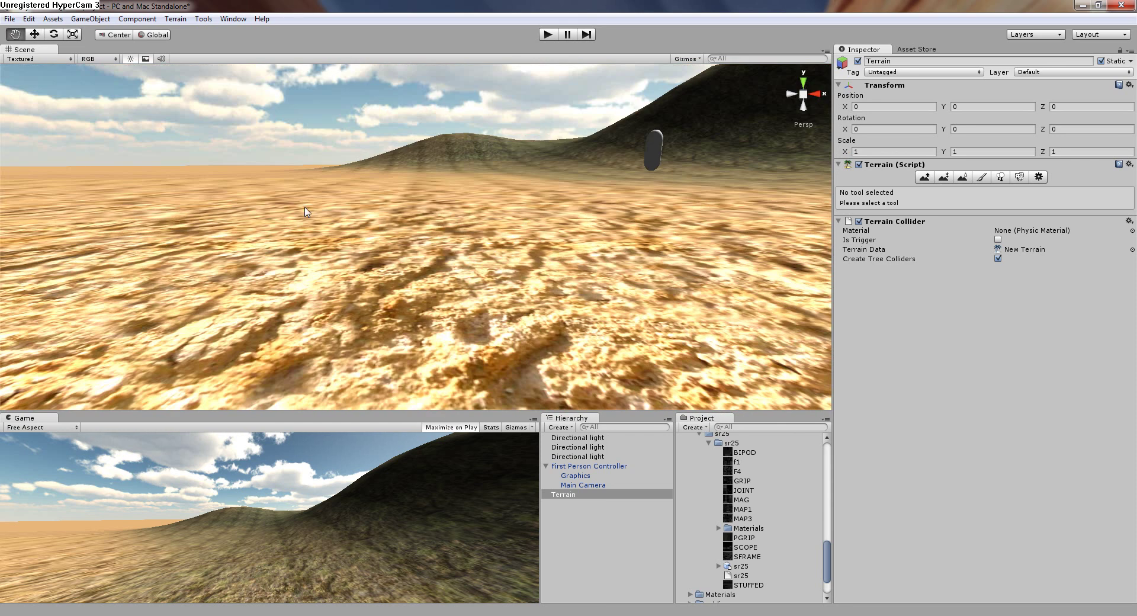
# Add a cube on the sand near the controller and scale it uniformly to about 39.
pyautogui.click(90, 18)
pyautogui.moveTo(148, 46)
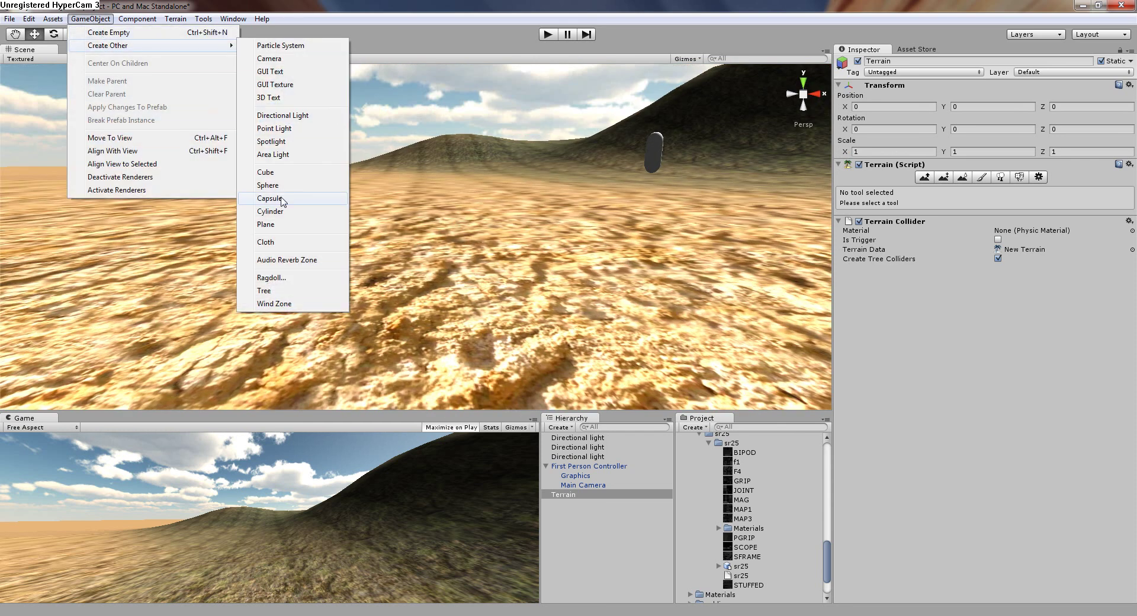
pyautogui.click(267, 173)
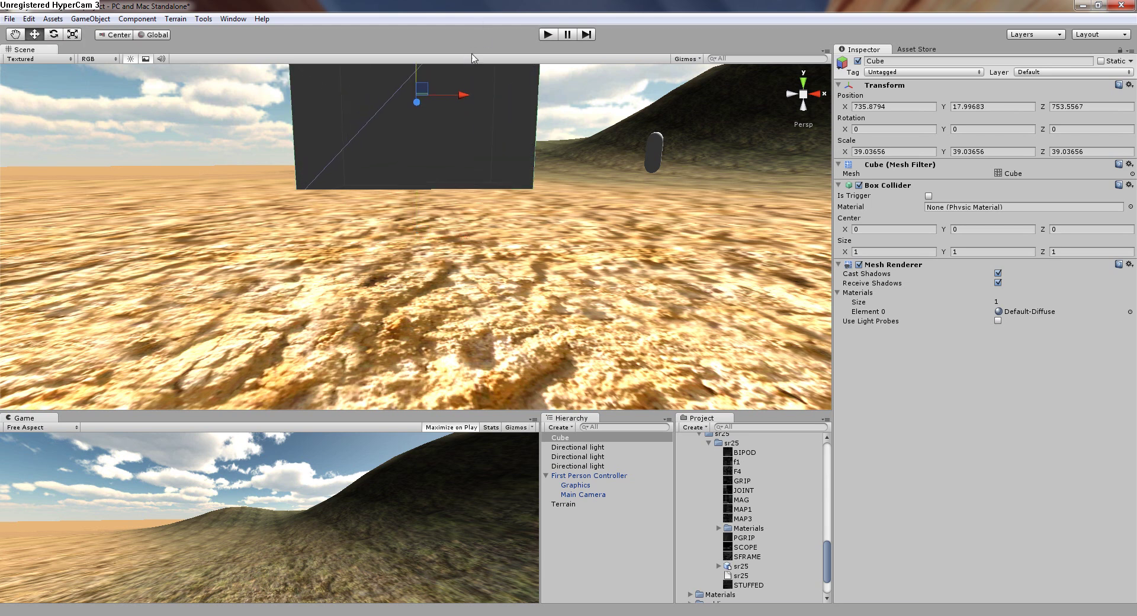
# Examine the lit and dark faces of the cube and the ground around it from several angles.
pyautogui.moveTo(504, 77); pyautogui.dragTo(202, 255, button='middle')
pyautogui.click(533, 104)
pyautogui.moveTo(533, 104); pyautogui.dragTo(208, 303, button='middle')
pyautogui.moveTo(583, 67); pyautogui.dragTo(441, 113, button='right')
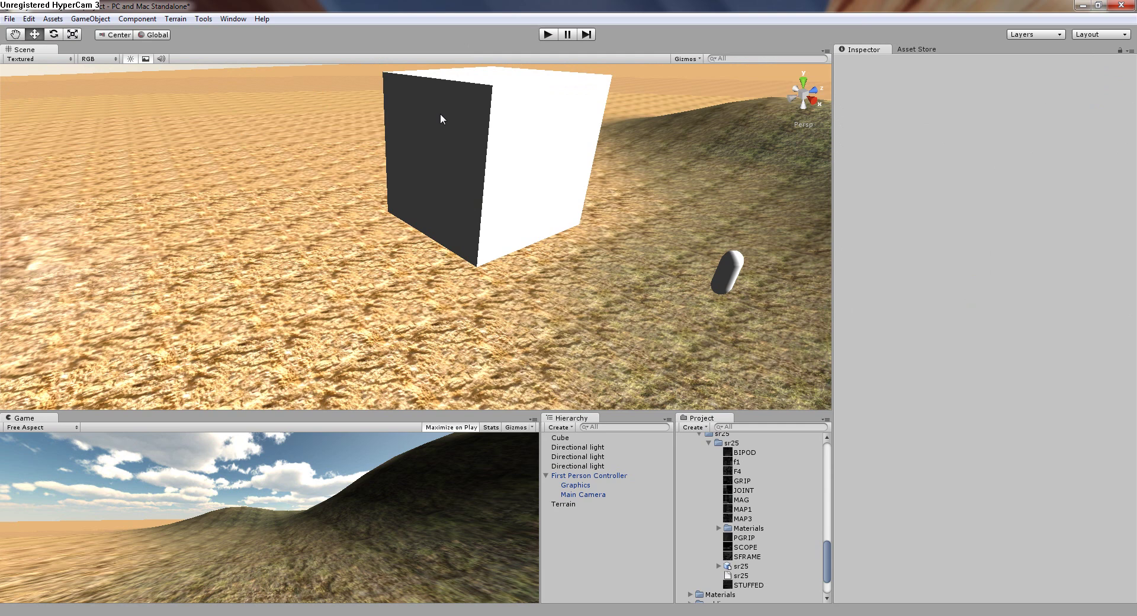
pyautogui.moveTo(602, 84); pyautogui.dragTo(467, 196, button='middle')
pyautogui.keyDown('alt'); pyautogui.moveTo(441, 220); pyautogui.dragTo(278, 385); pyautogui.keyUp('alt')
pyautogui.moveTo(381, 159); pyautogui.dragTo(133, 238, button='middle')
pyautogui.keyDown('alt'); pyautogui.moveTo(770, 261); pyautogui.dragTo(380, 256); pyautogui.keyUp('alt')
pyautogui.keyDown('alt'); pyautogui.moveTo(225, 343); pyautogui.dragTo(377, 215); pyautogui.keyUp('alt')
pyautogui.moveTo(796, 96); pyautogui.dragTo(593, 65, button='middle')
pyautogui.moveTo(737, 403); pyautogui.dragTo(500, 310, button='middle')
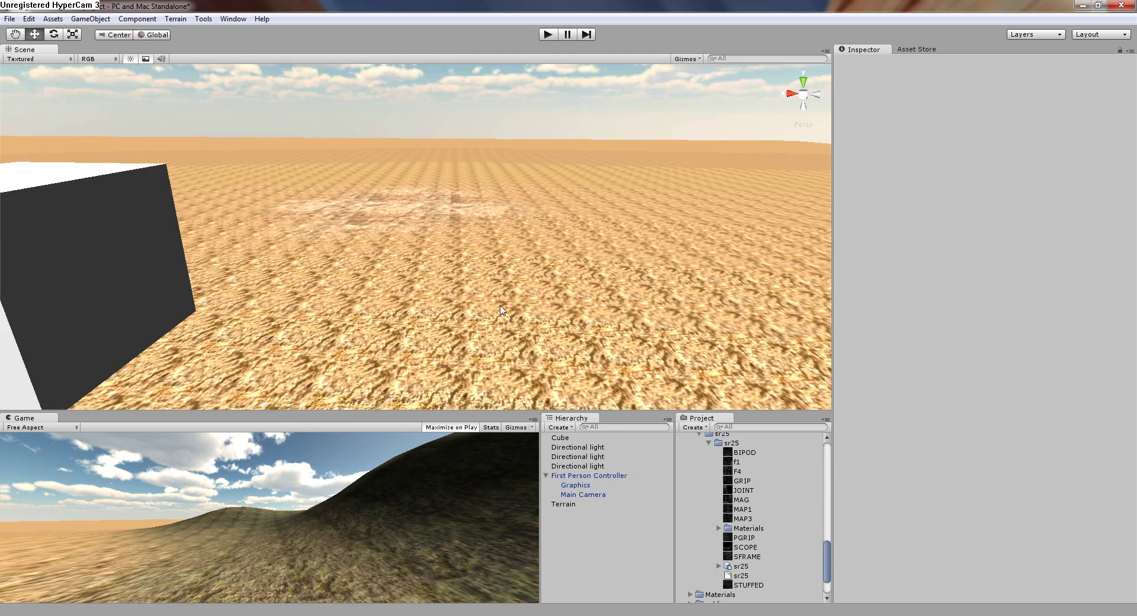
pyautogui.keyDown('alt'); pyautogui.moveTo(500, 309); pyautogui.dragTo(398, 255); pyautogui.keyUp('alt')
# Paint a dark shadow patch on the terrain beside the cube with brush size 1, opacity 43 and target strength 0.432.
pyautogui.click(286, 214)
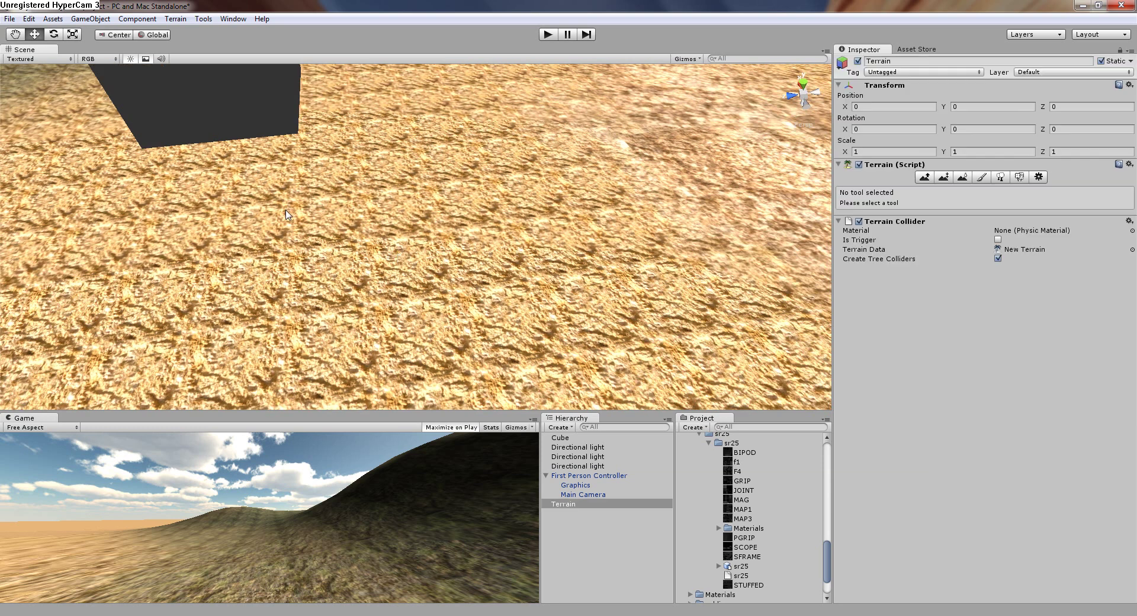
pyautogui.click(982, 178)
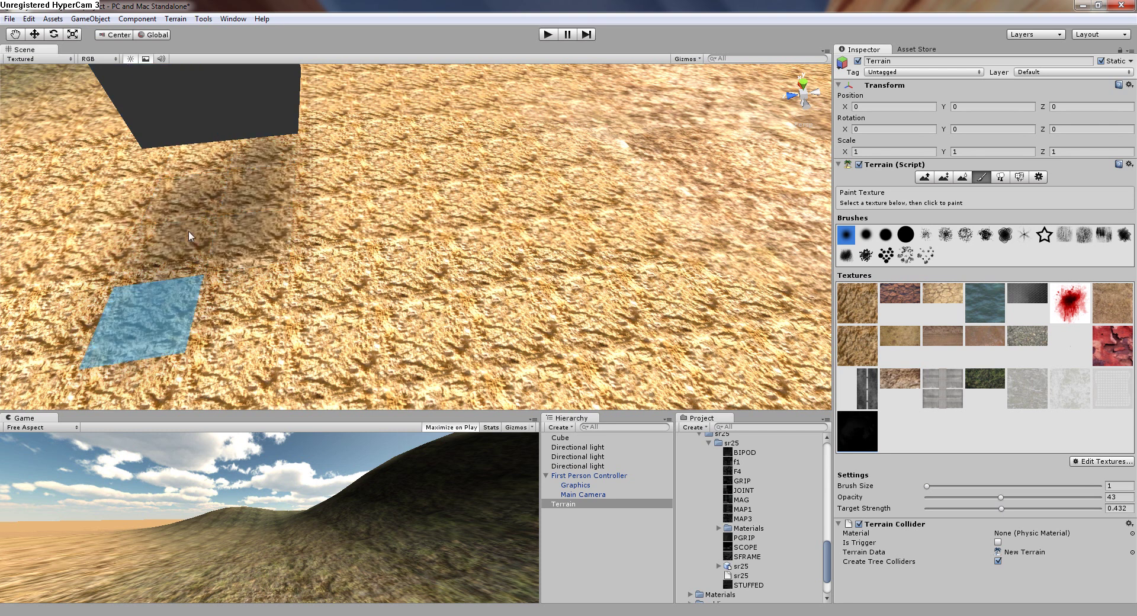
pyautogui.scroll(-15, 166, 328)
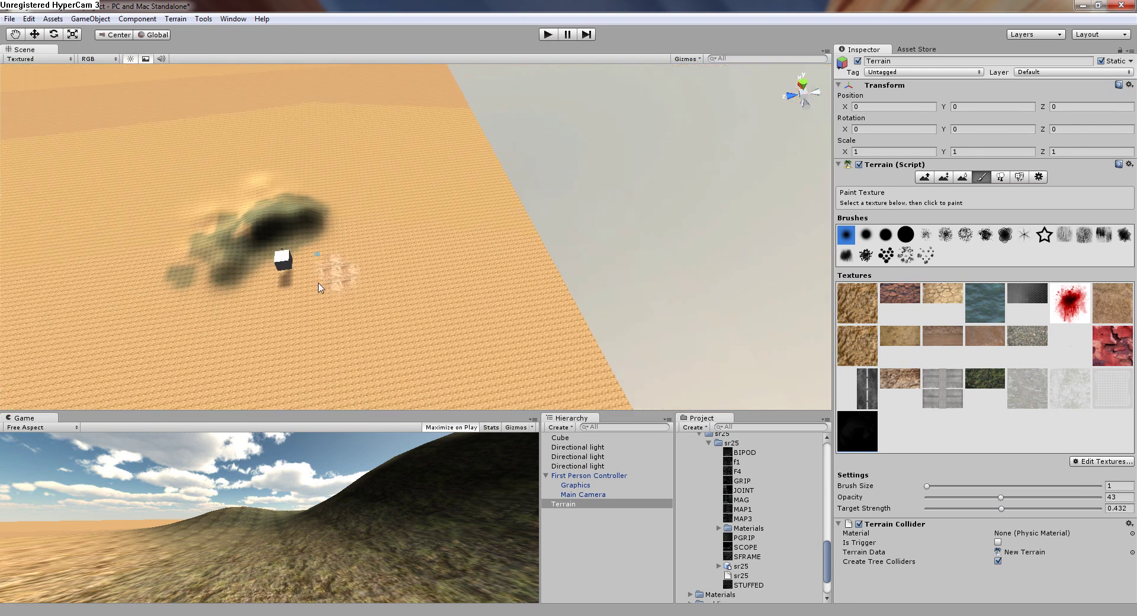
# Extend the painted shadow over a larger ground area beside the cube with brush size 1, opacity 63 and target strength 0.678.
pyautogui.scroll(3, 320, 303)
pyautogui.moveTo(321, 315); pyautogui.dragTo(391, 311, button='middle')
pyautogui.scroll(4, 379, 313)
pyautogui.scroll(3, 372, 312)
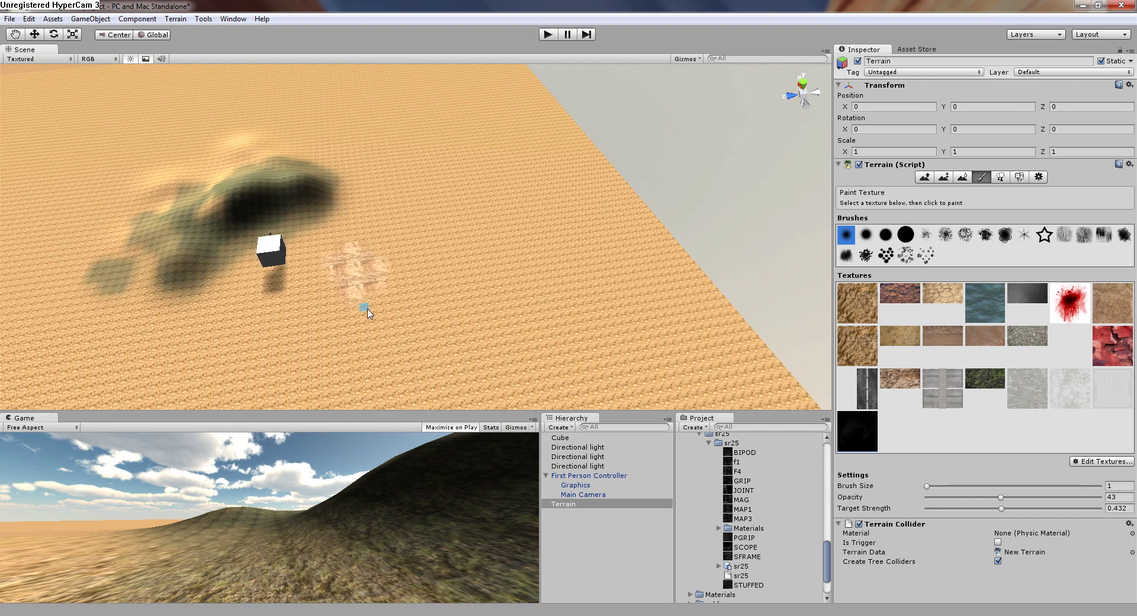
pyautogui.moveTo(369, 311); pyautogui.dragTo(328, 266, button='right')
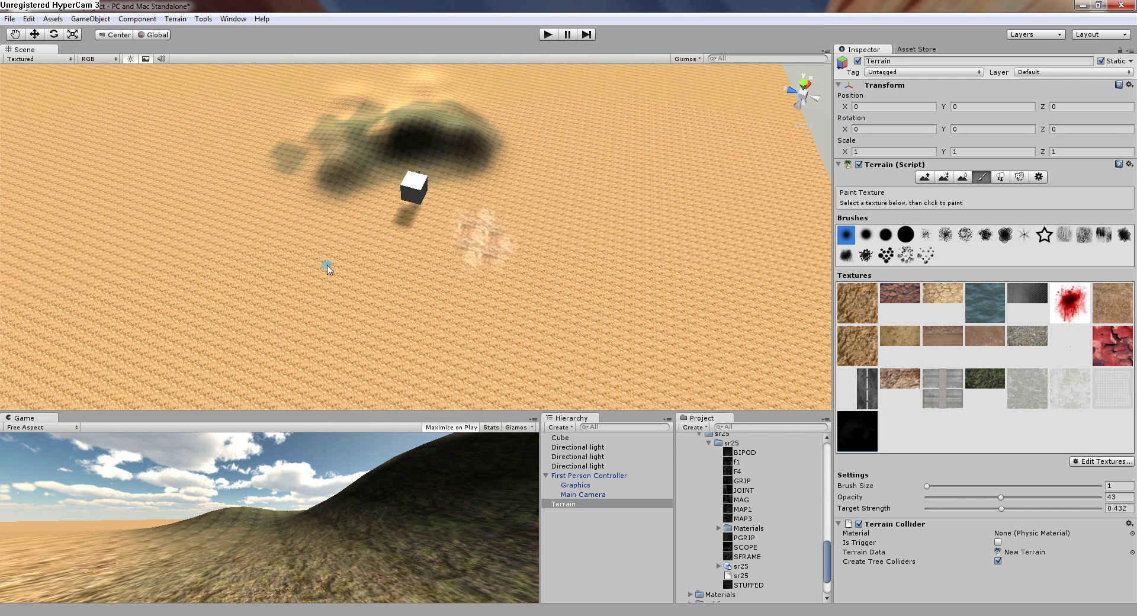
pyautogui.doubleClick(561, 437)
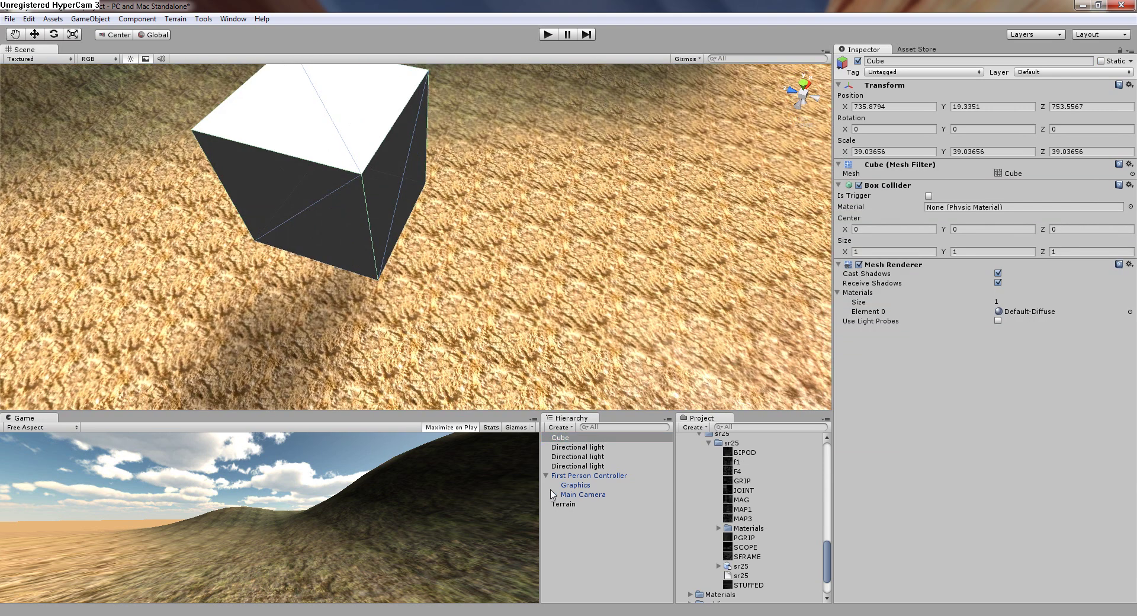
pyautogui.click(562, 504)
pyautogui.scroll(-3, 282, 304)
pyautogui.moveTo(367, 361); pyautogui.dragTo(351, 293, button='middle')
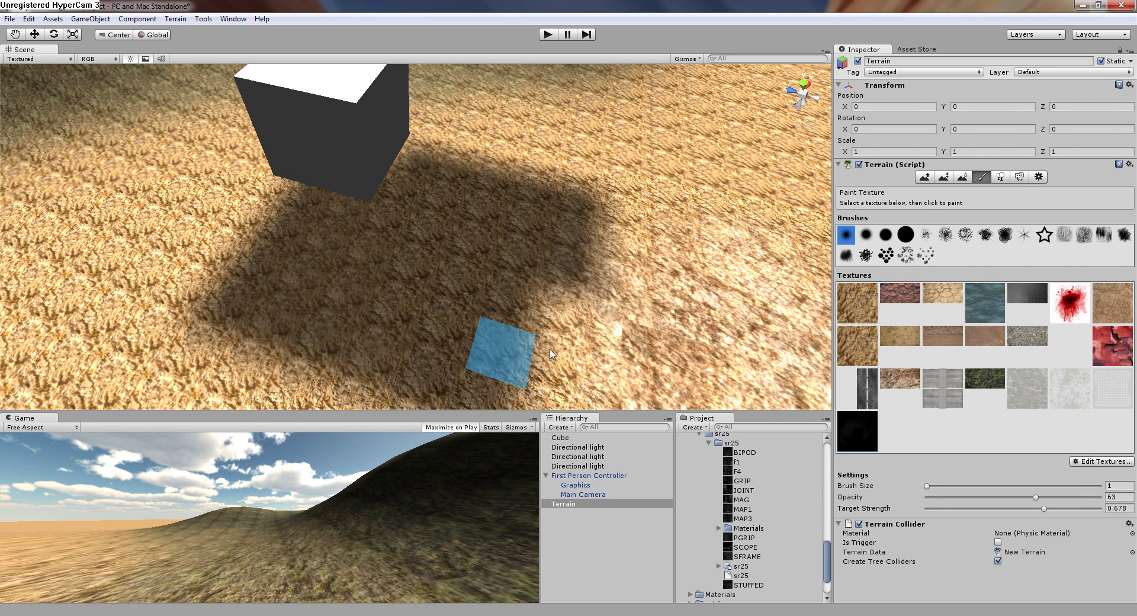
pyautogui.scroll(-1, 522, 319)
pyautogui.keyDown('alt'); pyautogui.moveTo(461, 284); pyautogui.dragTo(392, 349); pyautogui.keyUp('alt')
pyautogui.moveTo(392, 349)
pyautogui.mouseDown(button='middle')
pyautogui.moveTo(365, 342)
pyautogui.moveTo(330, 282)
pyautogui.mouseUp(button='middle')
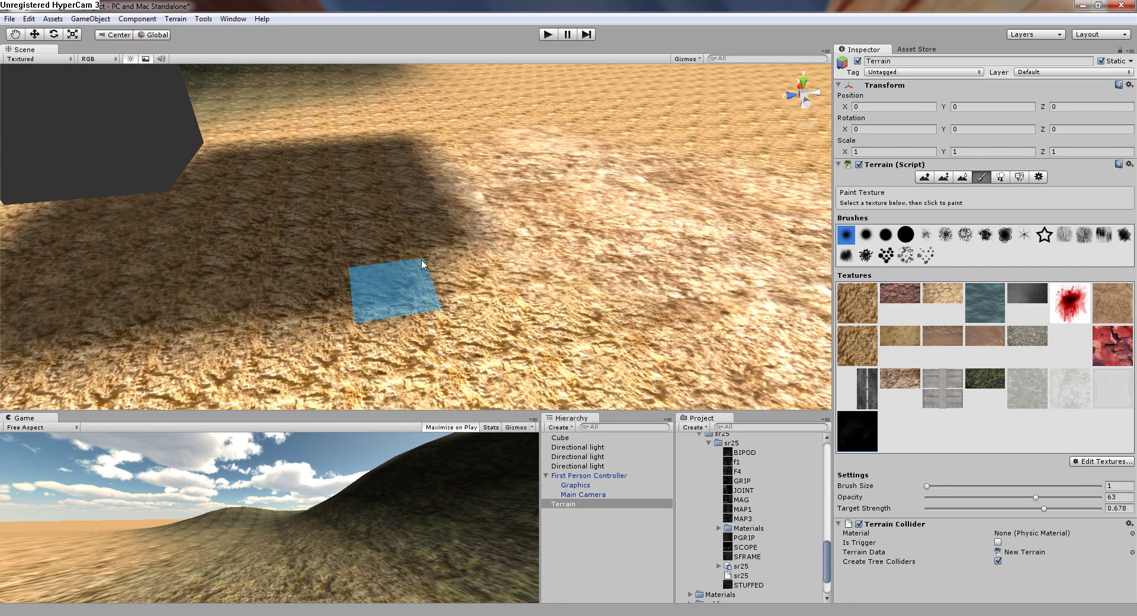
# Run the scene and walk around the cube to examine its lit and dark faces.
pyautogui.click(547, 35)
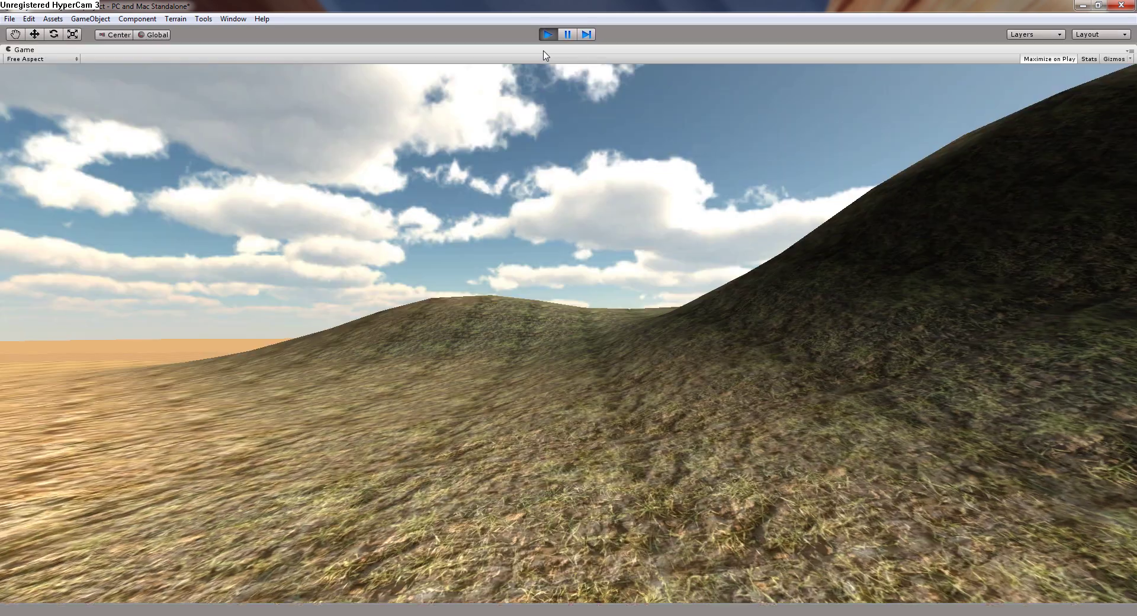
pyautogui.press('w')
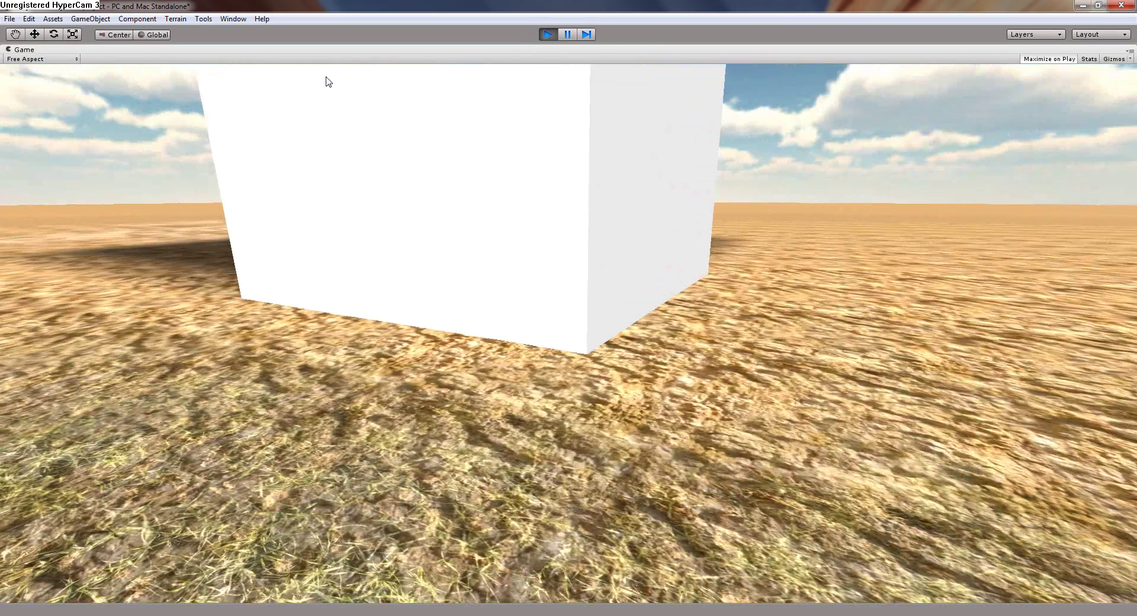
pyautogui.press('a')
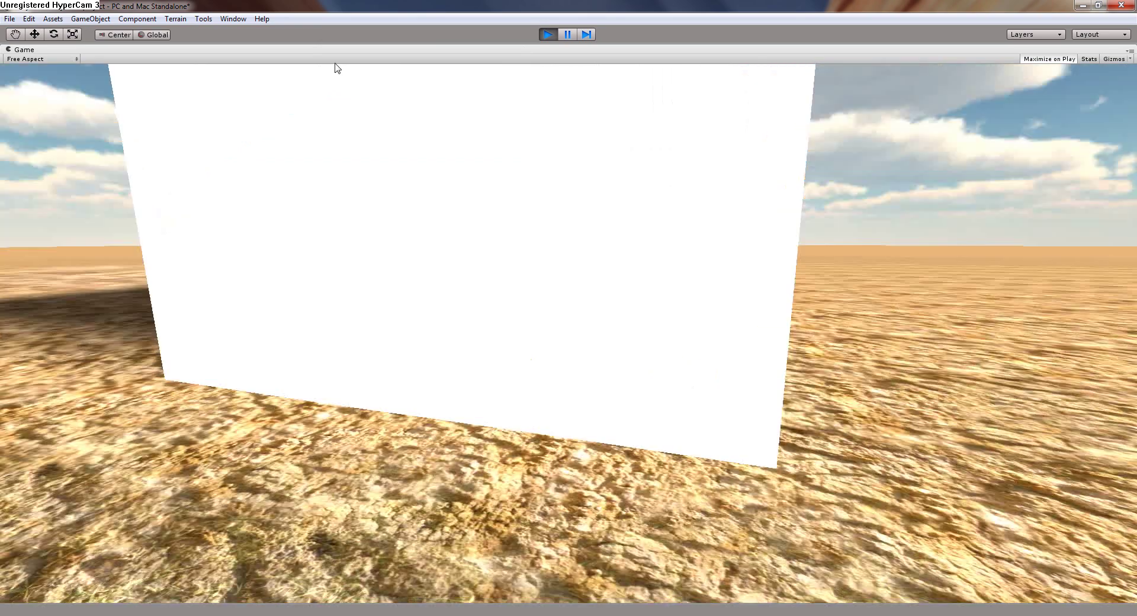
pyautogui.press('a')
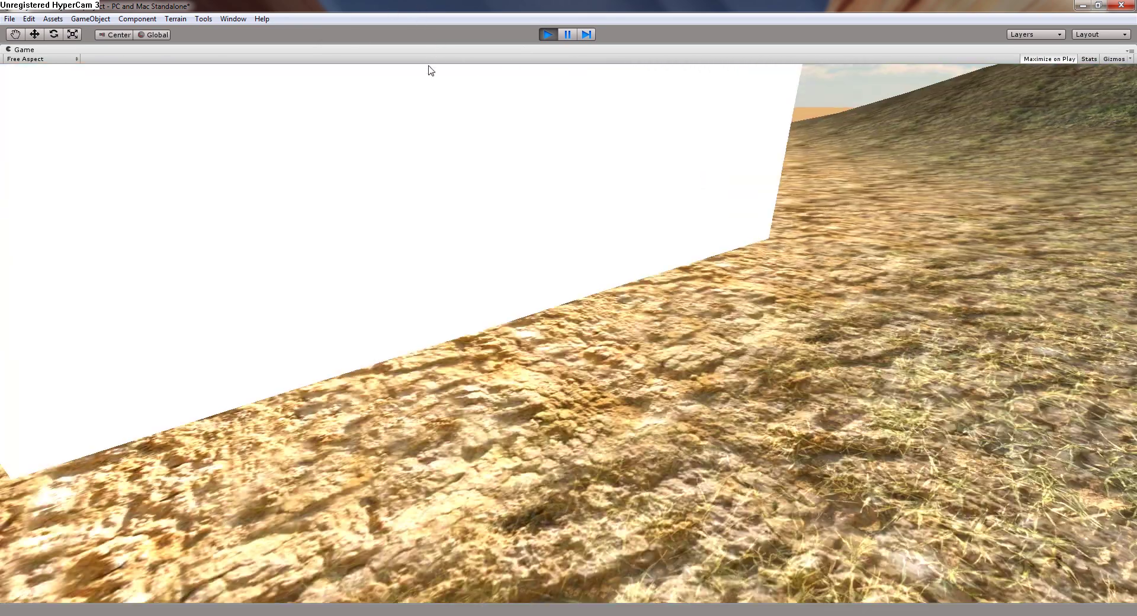
pyautogui.press('s')
pyautogui.press('w')
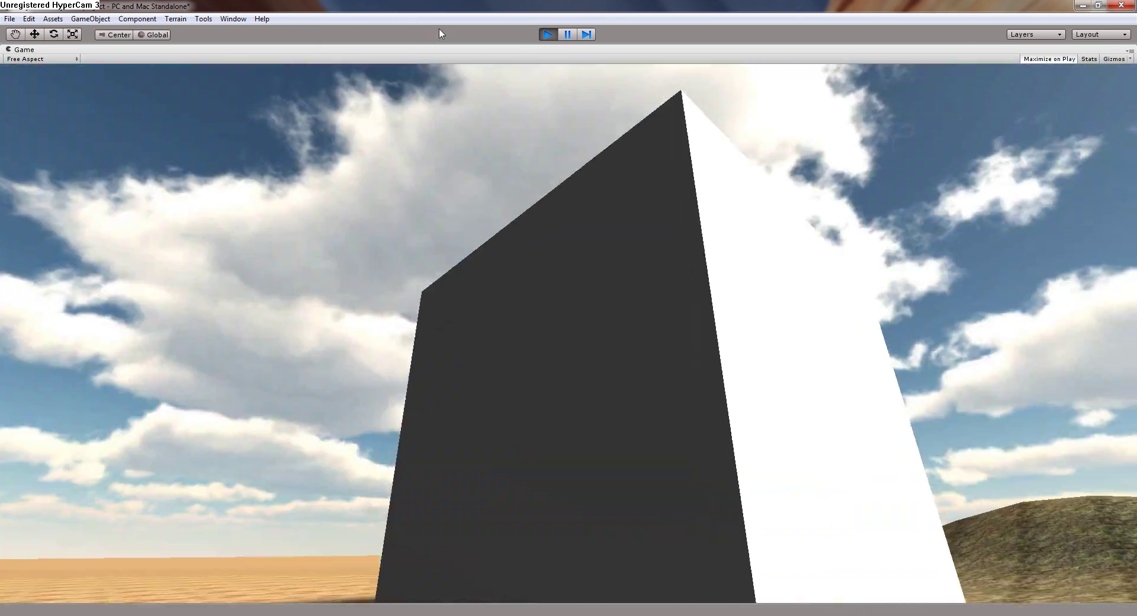
pyautogui.press('a')
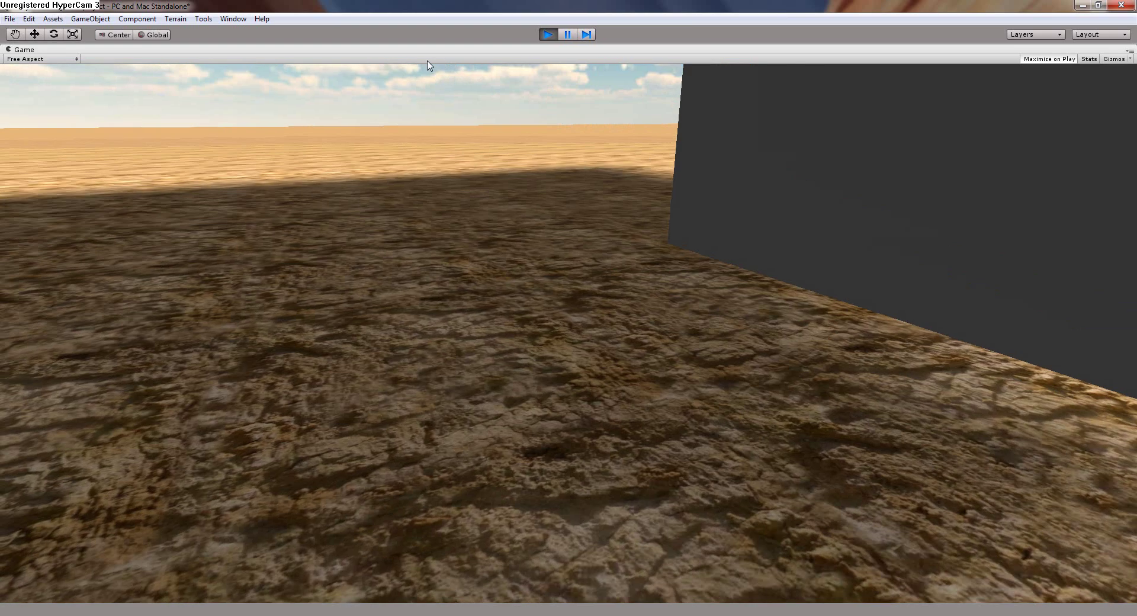
# Walk across the painted shadow and the sand, examine the cube, hills and sun from there, and stop the play test.
pyautogui.press('w')
pyautogui.press('w')
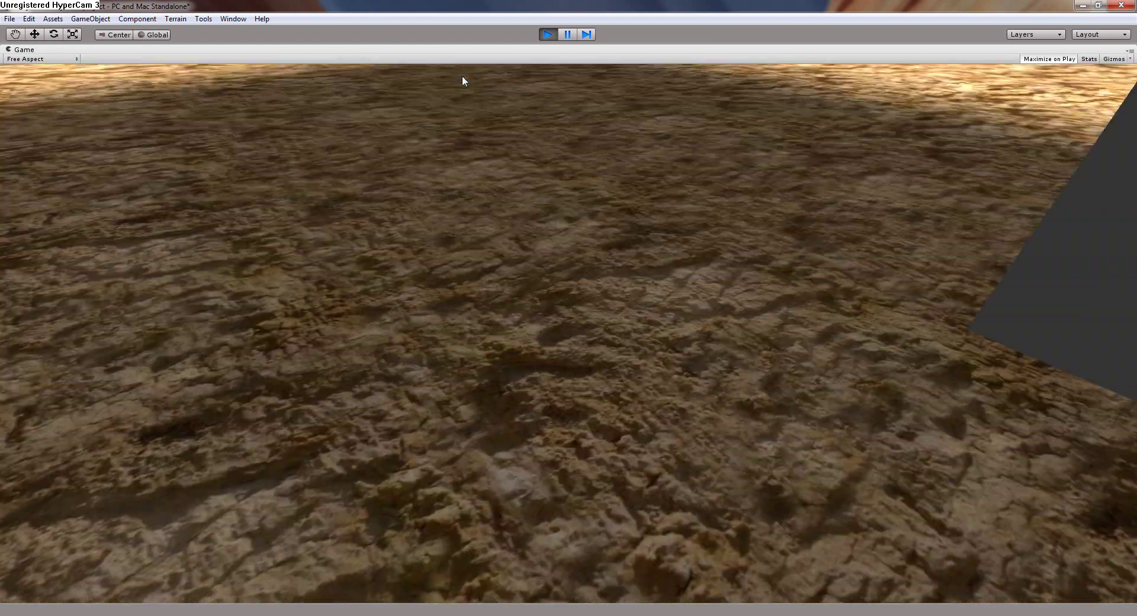
pyautogui.press('w')
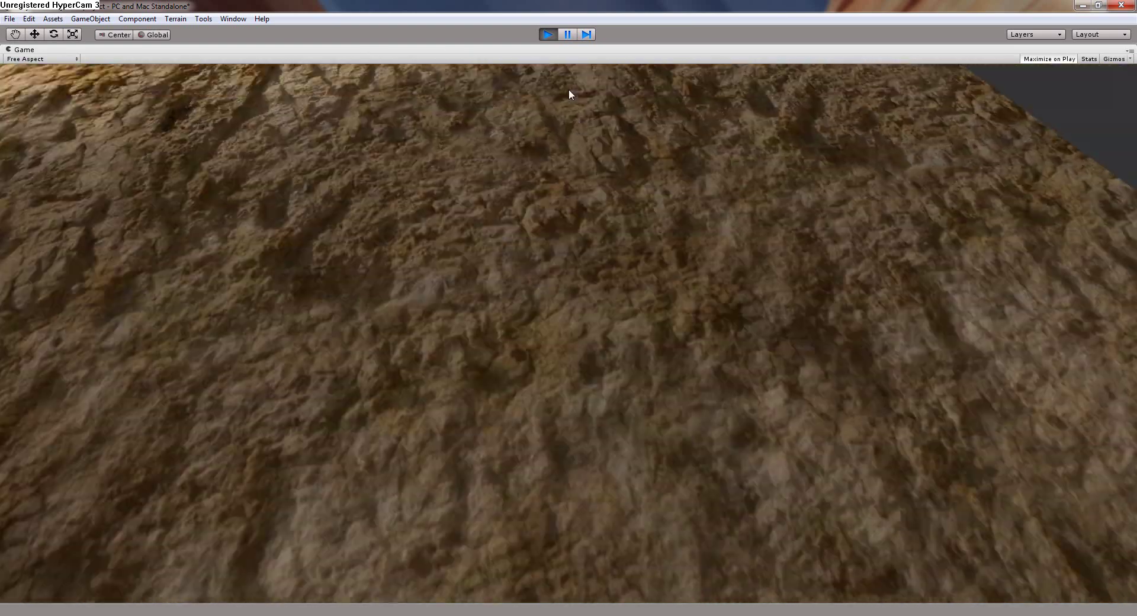
pyautogui.press('w')
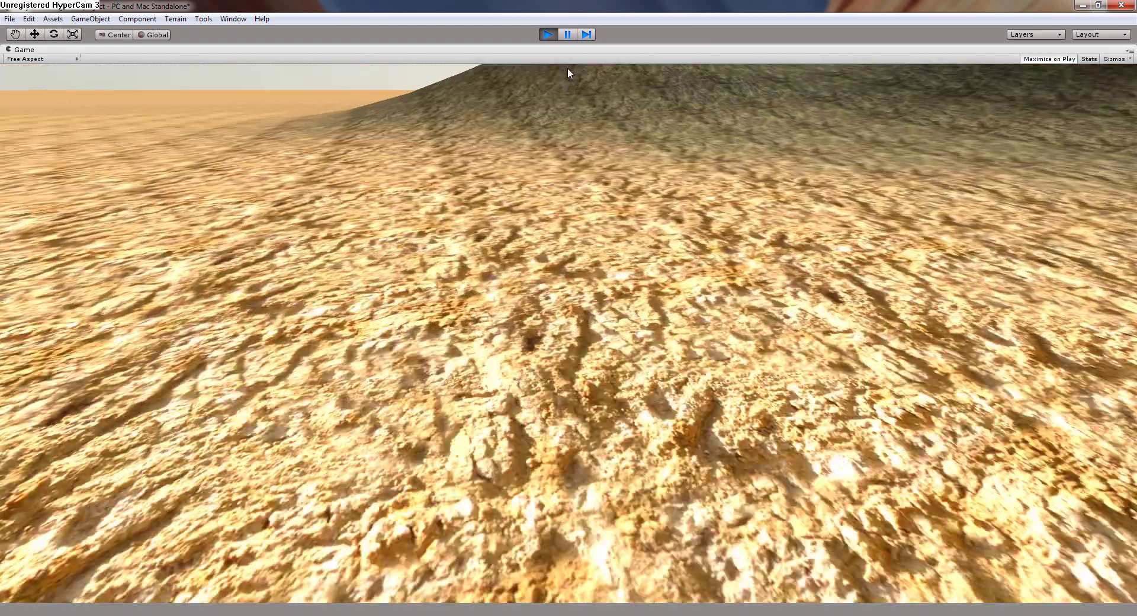
pyautogui.press('w')
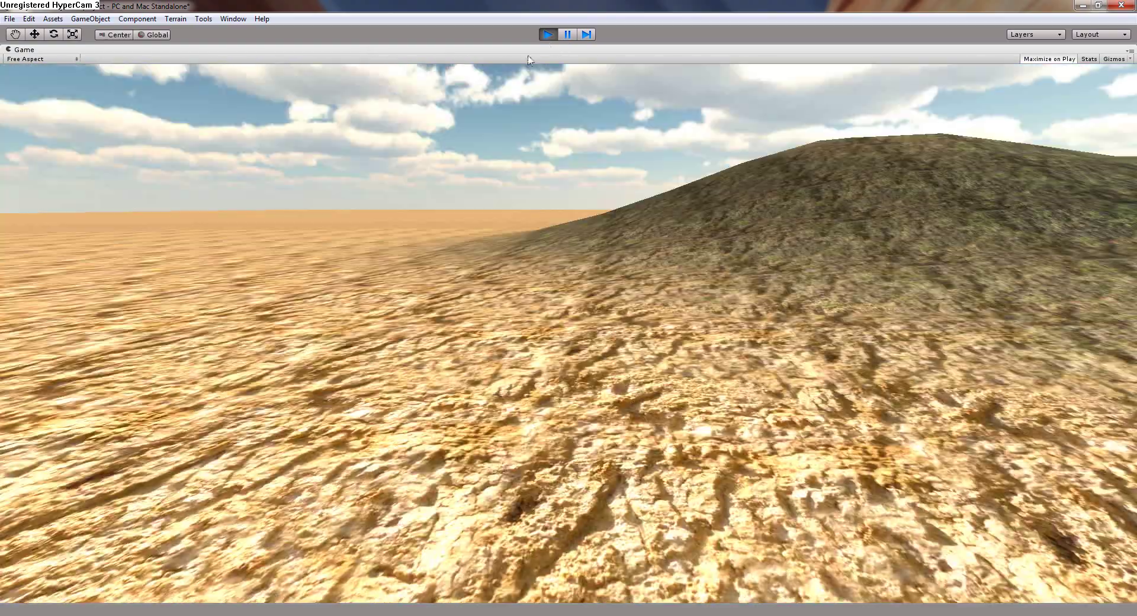
pyautogui.press('w')
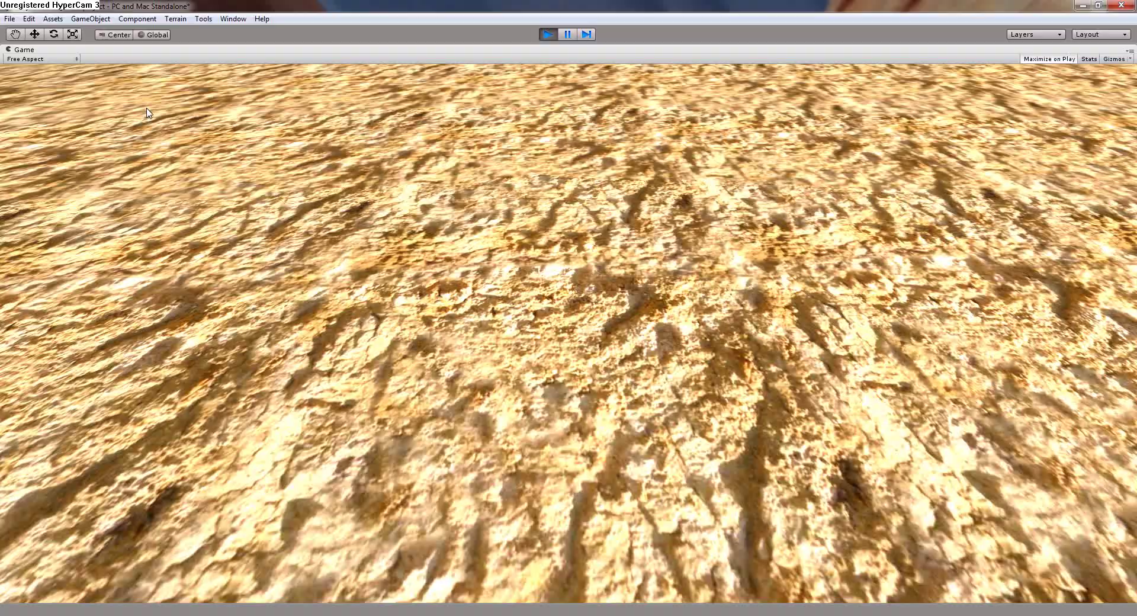
pyautogui.moveTo(136, 101)
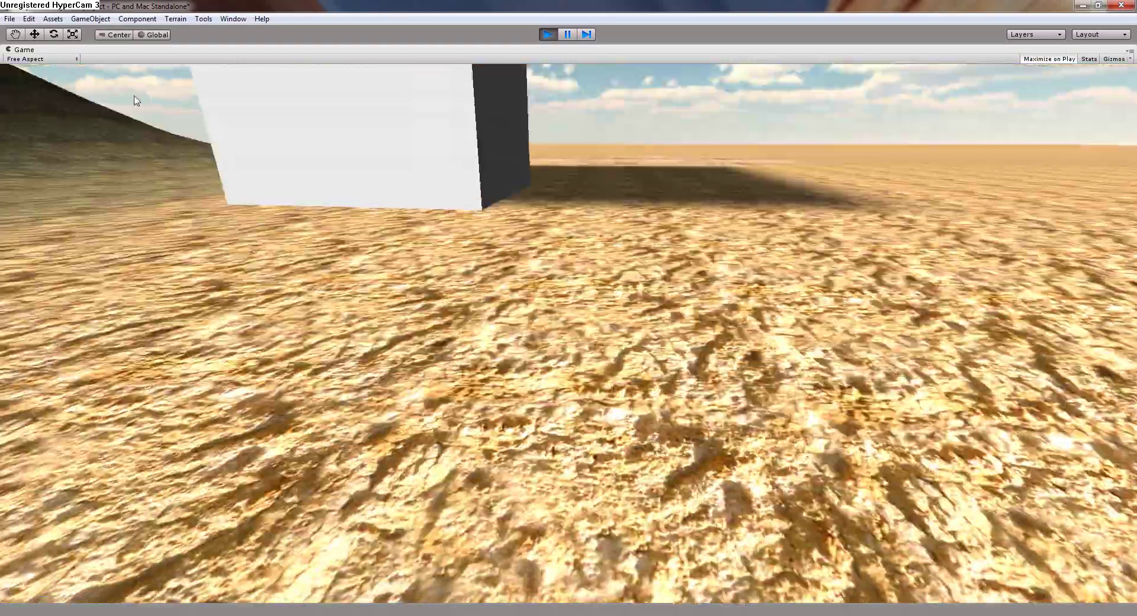
pyautogui.press('w')
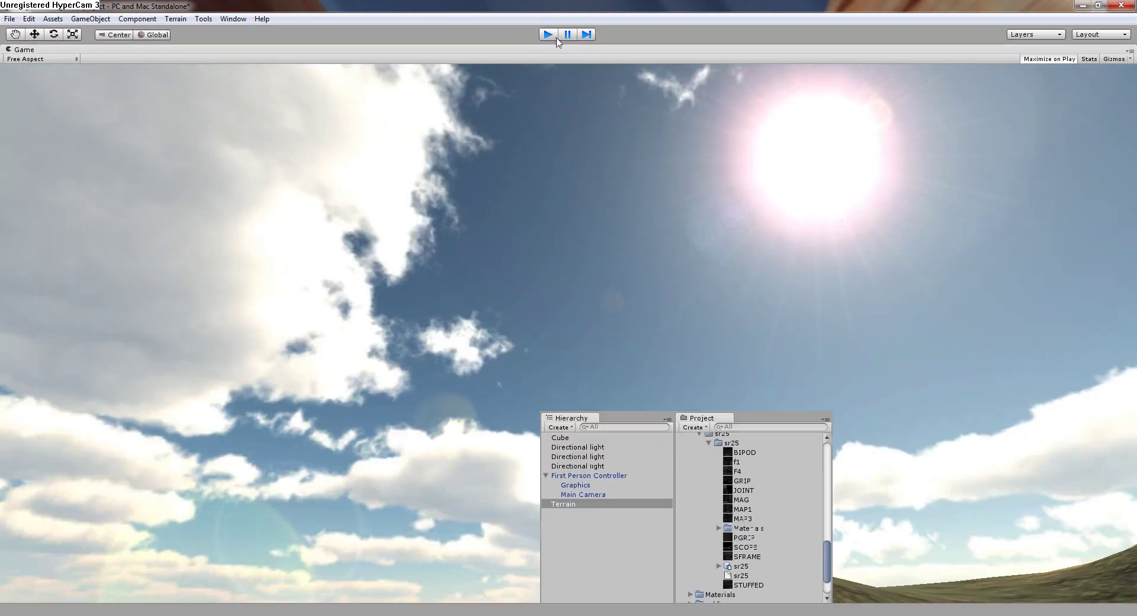
pyautogui.click(549, 34)
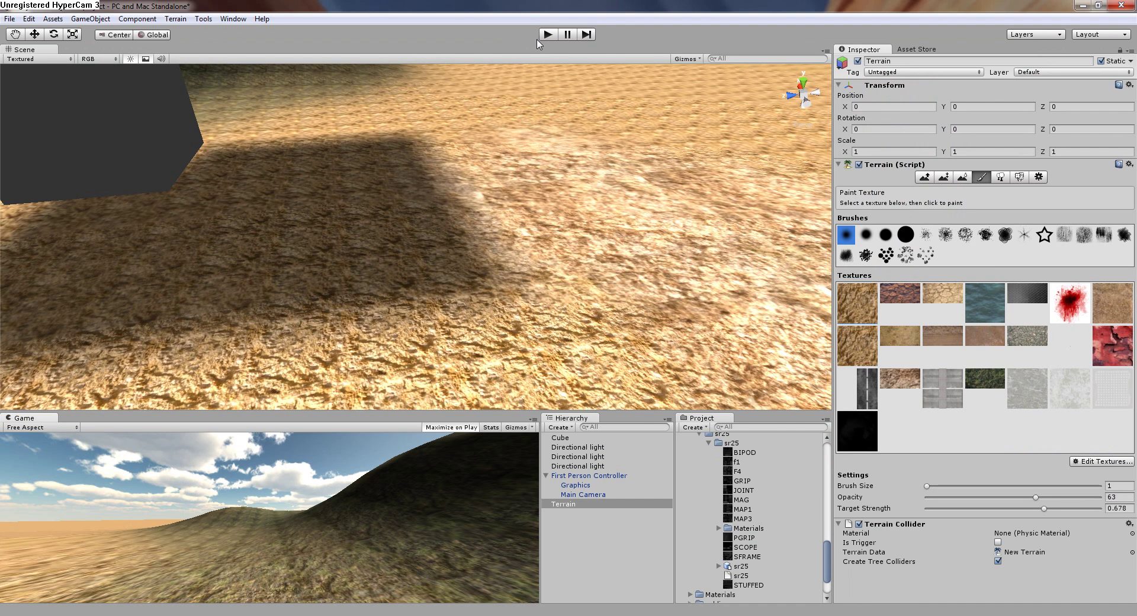
# Paint sand over the shadow, grass and rock areas with brush size 100, opacity 100 and target strength 0.997.
pyautogui.click(34, 34)
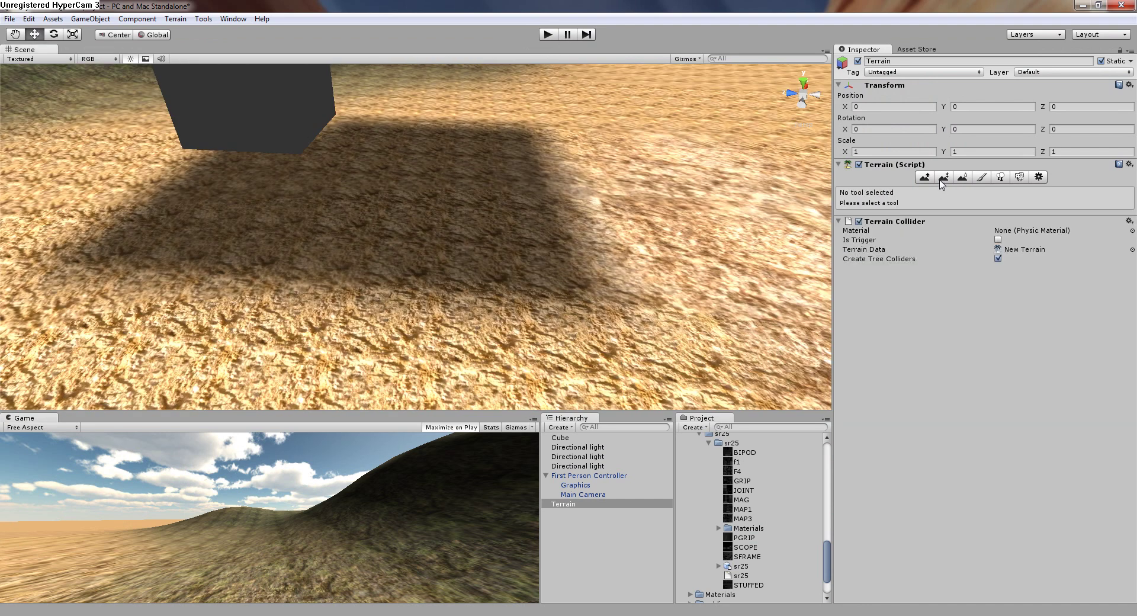
pyautogui.click(982, 177)
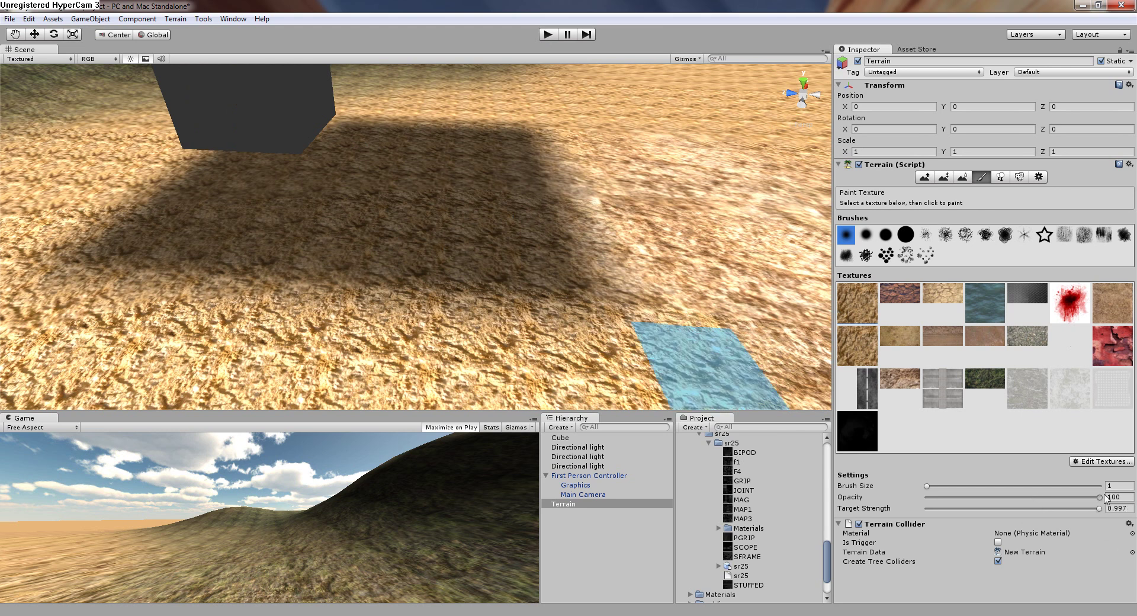
pyautogui.scroll(-10, 346, 231)
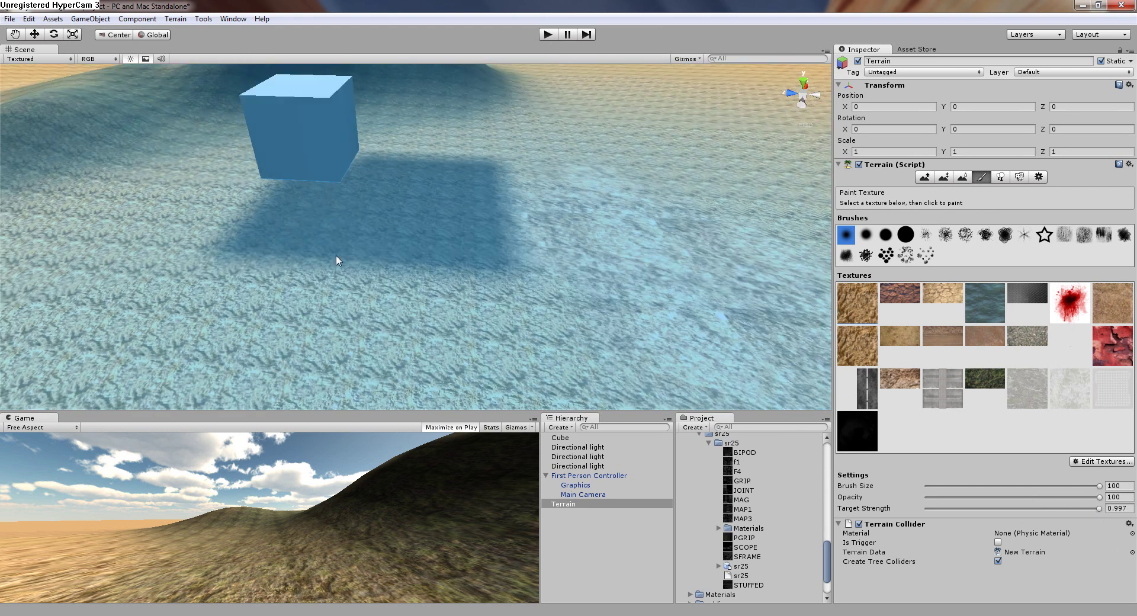
pyautogui.scroll(-3, 349, 235)
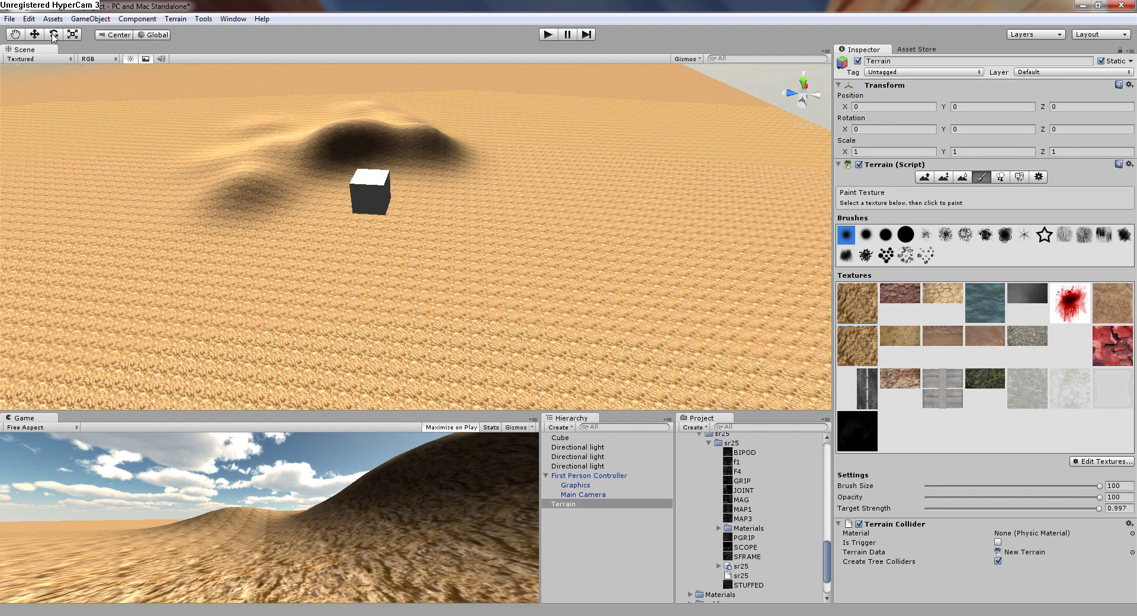
# Delete the cube together with the First Person Controller and lower the hills to flat ground with brush size 100 and opacity 100.
pyautogui.click(34, 34)
pyautogui.moveTo(494, 113); pyautogui.dragTo(184, 260)
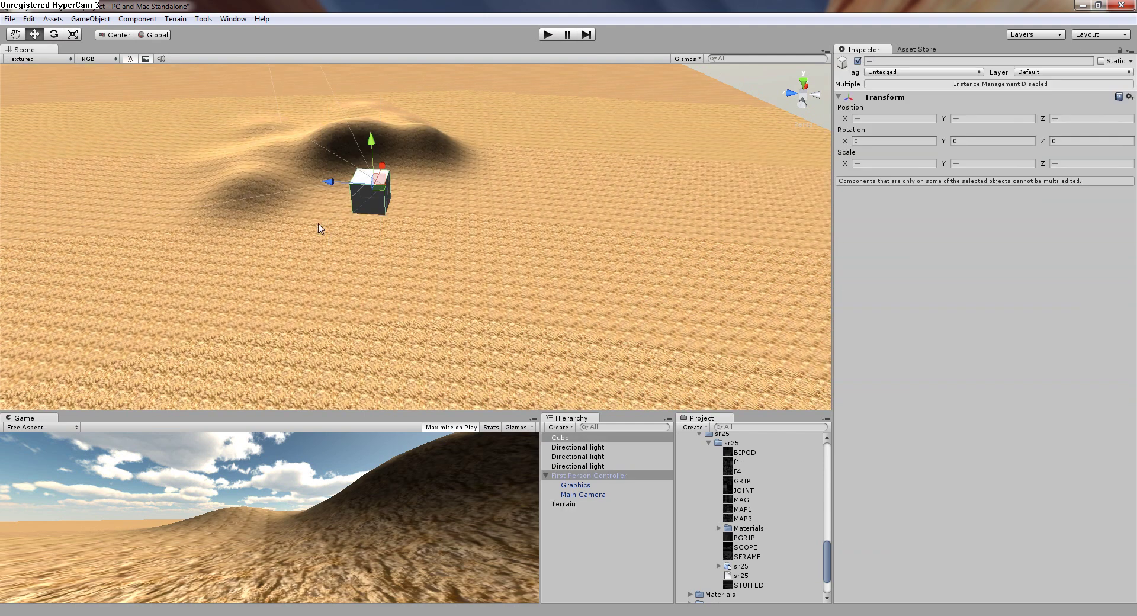
pyautogui.press('Delete')
pyautogui.click(396, 173)
pyautogui.click(921, 178)
pyautogui.keyDown('shift'); pyautogui.moveTo(533, 248); pyautogui.dragTo(191, 170); pyautogui.keyUp('shift')
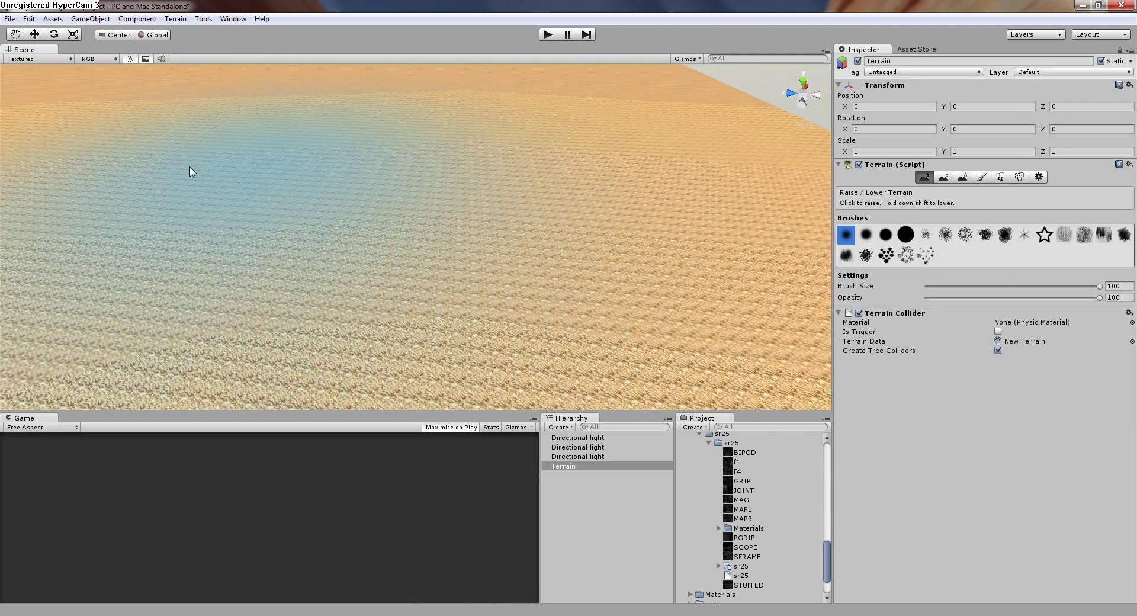
pyautogui.click(35, 34)
pyautogui.scroll(2, 325, 216)
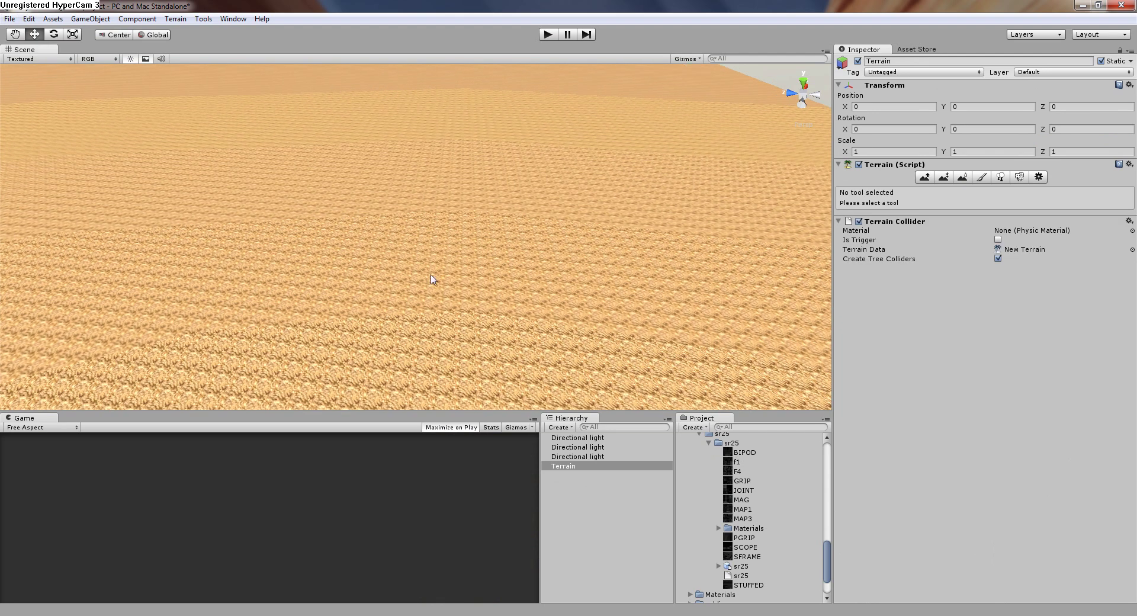
pyautogui.scroll(6, 431, 274)
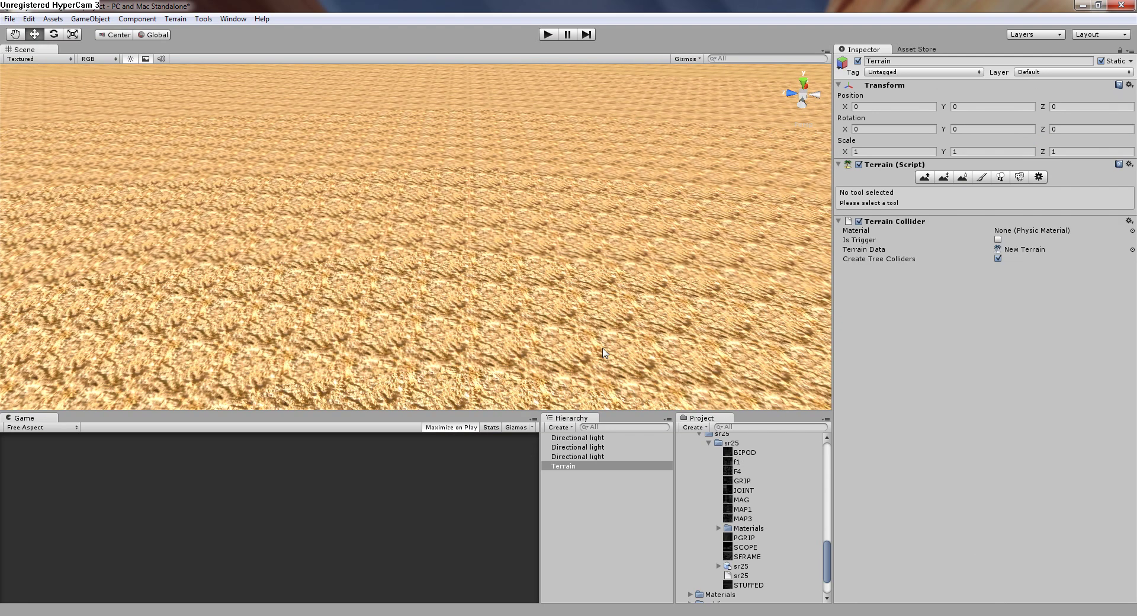
# Undo the terrain lowering and the deletion of the cube and First Person Controller.
pyautogui.hotkey('ctrl', 'z')
pyautogui.hotkey('ctrl', 'z')
pyautogui.moveTo(542, 236); pyautogui.dragTo(575, 187, button='right')
pyautogui.hotkey('ctrl', 'z')
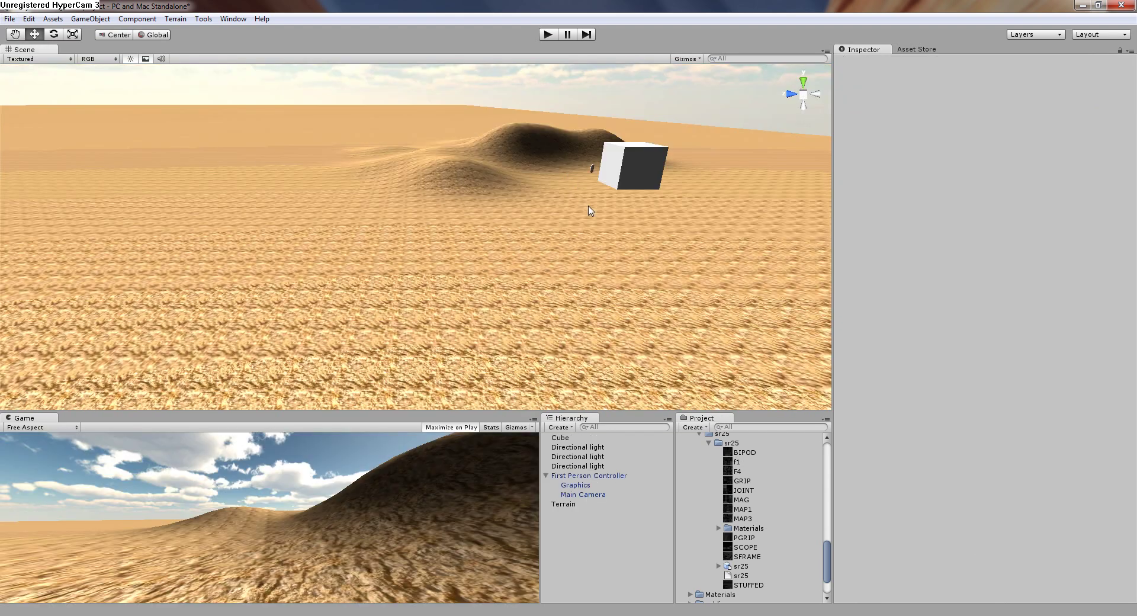
# Delete only the cube from the scene, keeping the First Person Controller.
pyautogui.scroll(-2, 595, 220)
pyautogui.click(565, 204)
pyautogui.press('Delete')
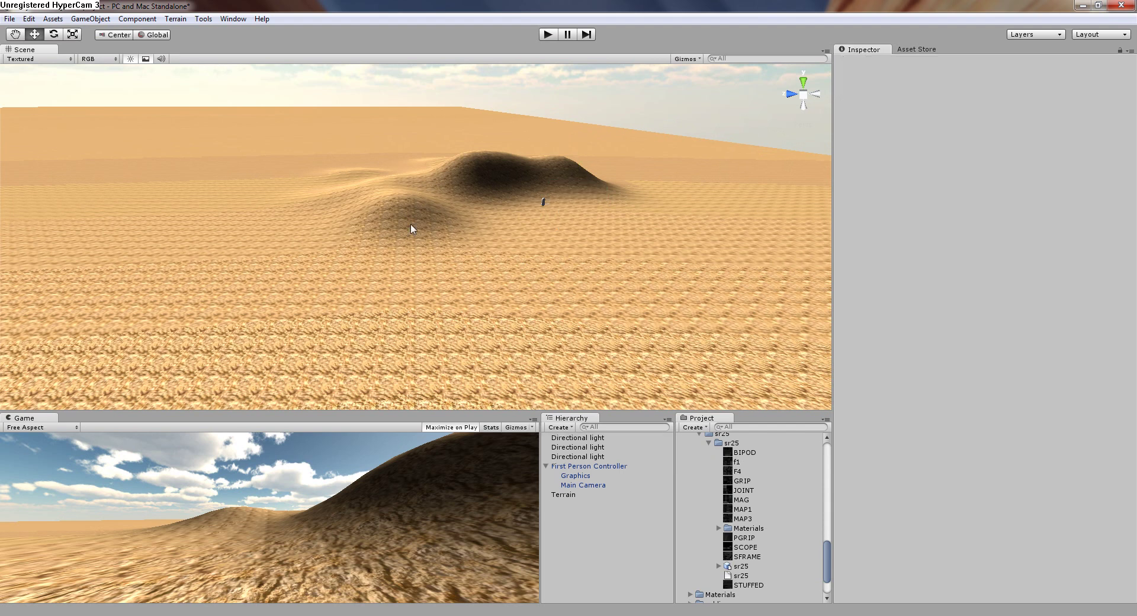
# Lower the sand hills to flat ground around the controller with brush size 100 and opacity 100.
pyautogui.click(413, 231)
pyautogui.click(921, 176)
pyautogui.keyDown('shift'); pyautogui.moveTo(613, 220); pyautogui.dragTo(350, 193); pyautogui.keyUp('shift')
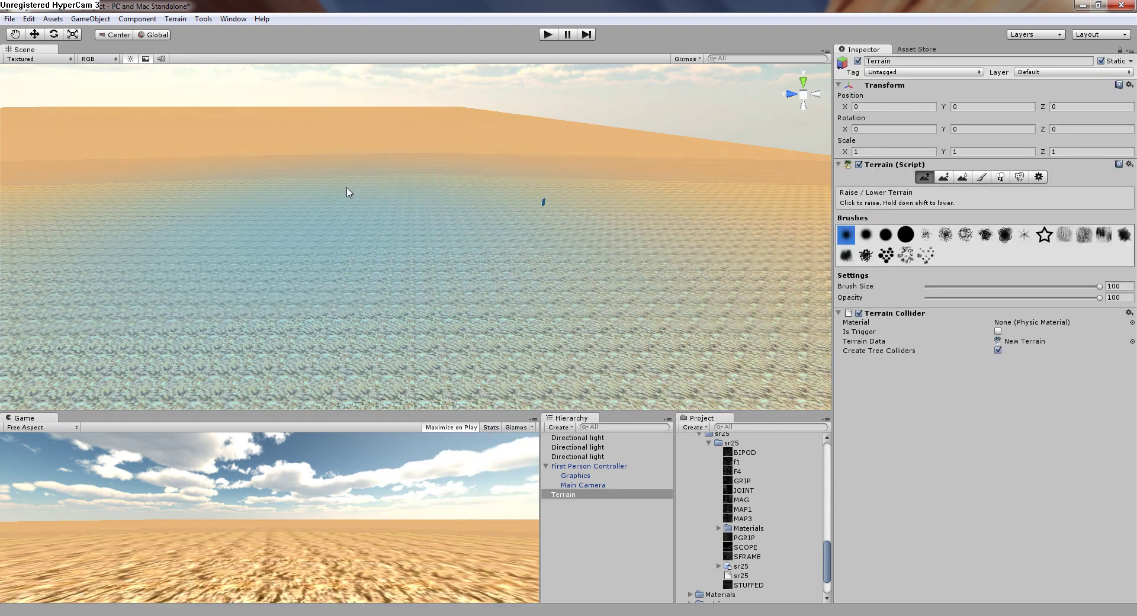
pyautogui.click(34, 37)
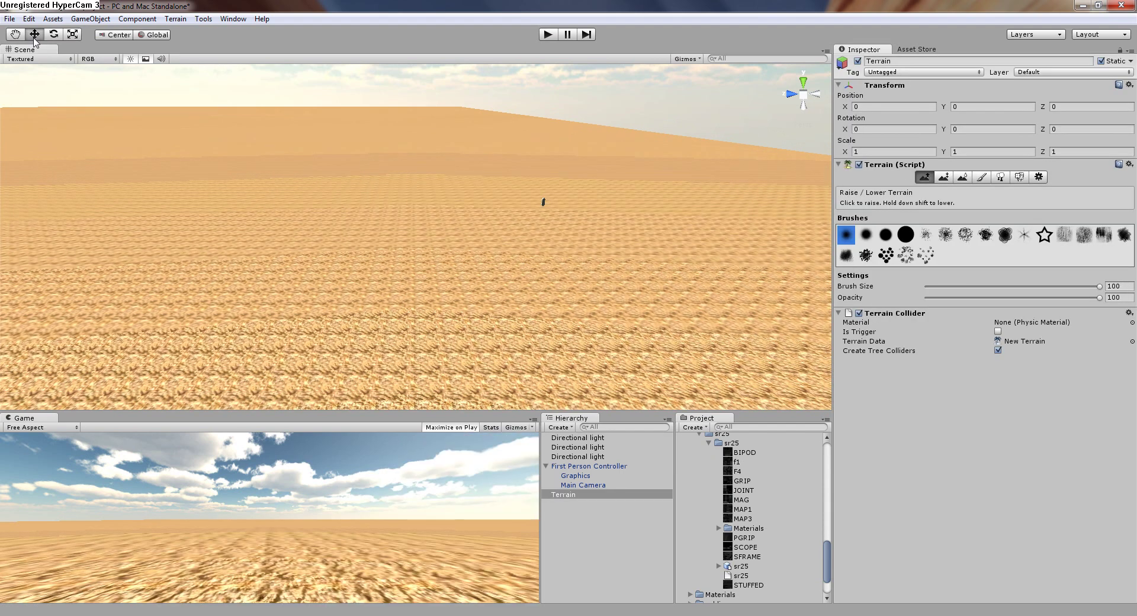
# Select the First Person Controller and view its capsule up close from the side.
pyautogui.doubleClick(603, 466)
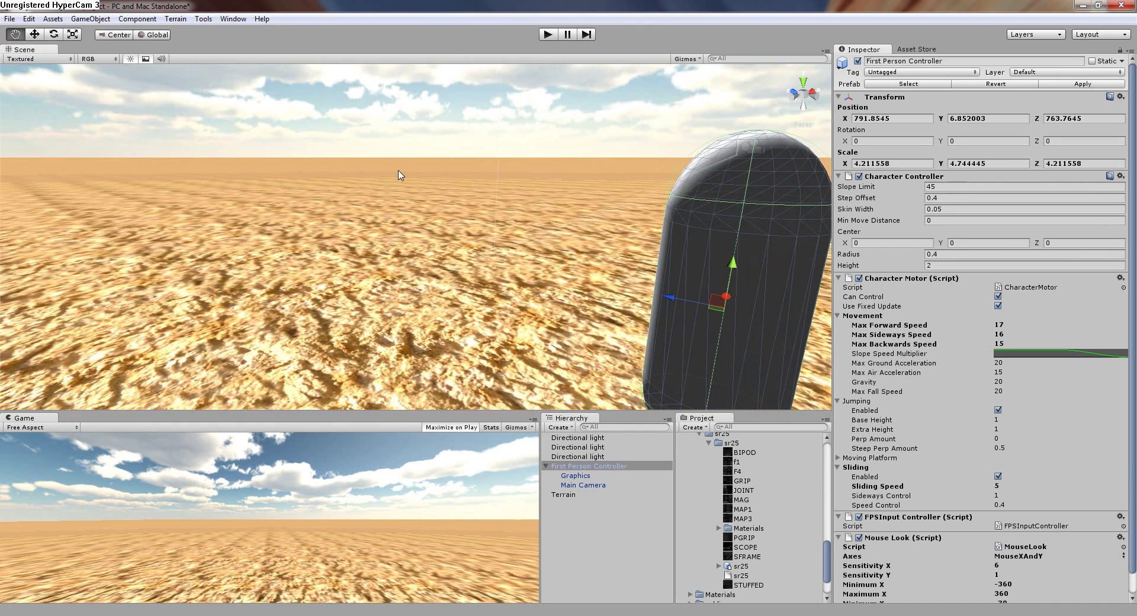
pyautogui.moveTo(399, 175); pyautogui.dragTo(329, 160, button='middle')
pyautogui.moveTo(329, 161); pyautogui.dragTo(560, 173, button='right')
pyautogui.moveTo(409, 286); pyautogui.dragTo(508, 289, button='middle')
pyautogui.moveTo(566, 267); pyautogui.dragTo(670, 267, button='middle')
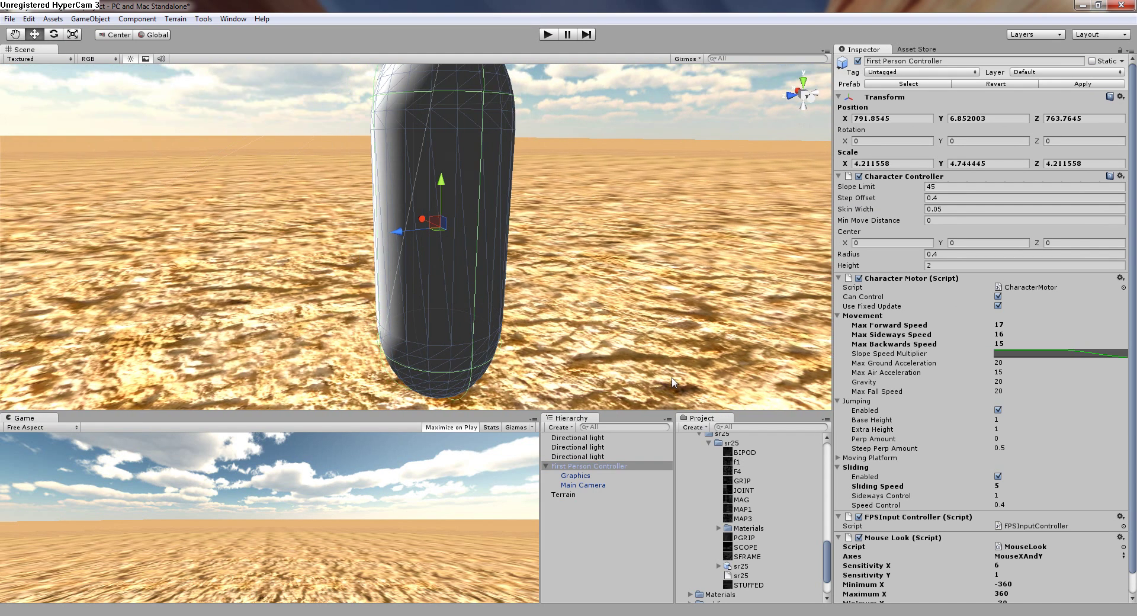
# Collapse the sr25 folder, open the lr300 folder's SPR subfolder and place its lr300 model in the scene near the First Person Controller.
pyautogui.scroll(3, 769, 505)
pyautogui.click(700, 507)
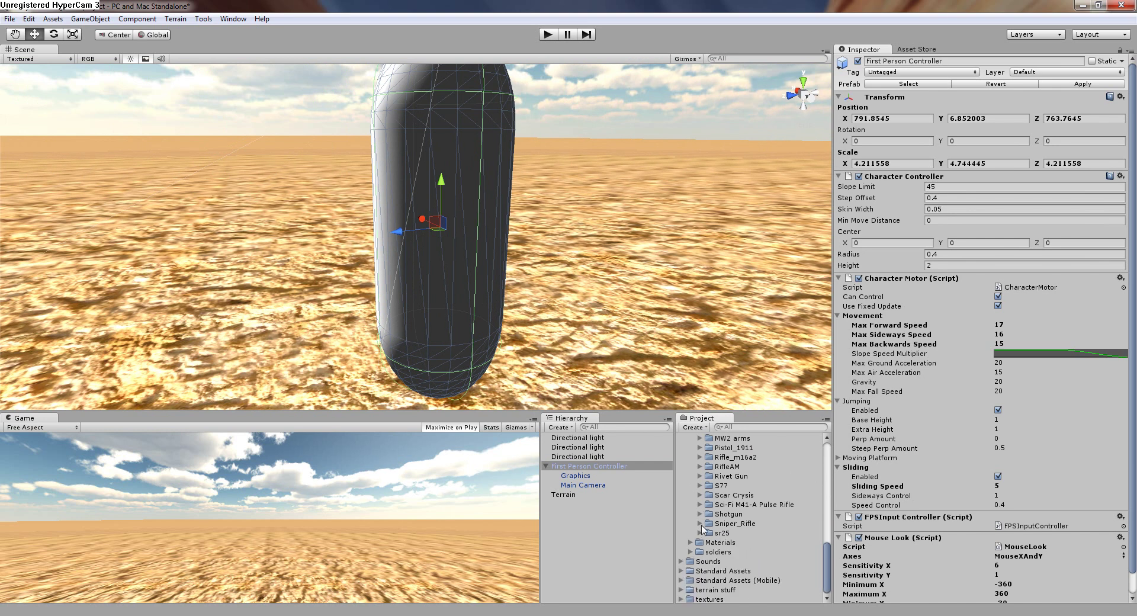
pyautogui.scroll(3, 755, 502)
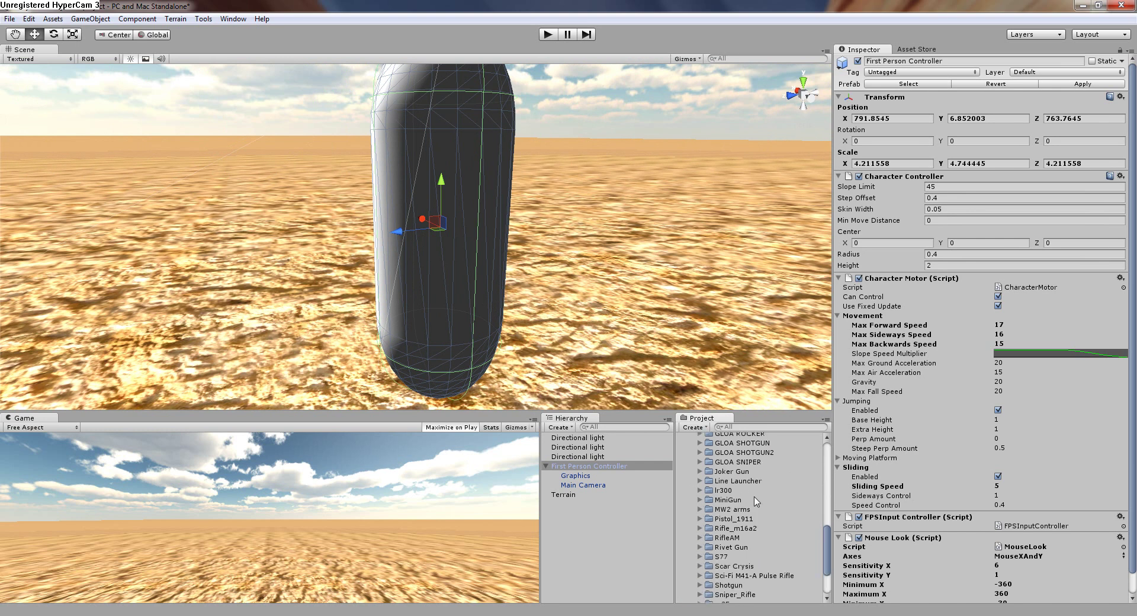
pyautogui.click(701, 491)
pyautogui.click(710, 500)
pyautogui.scroll(-2, 734, 539)
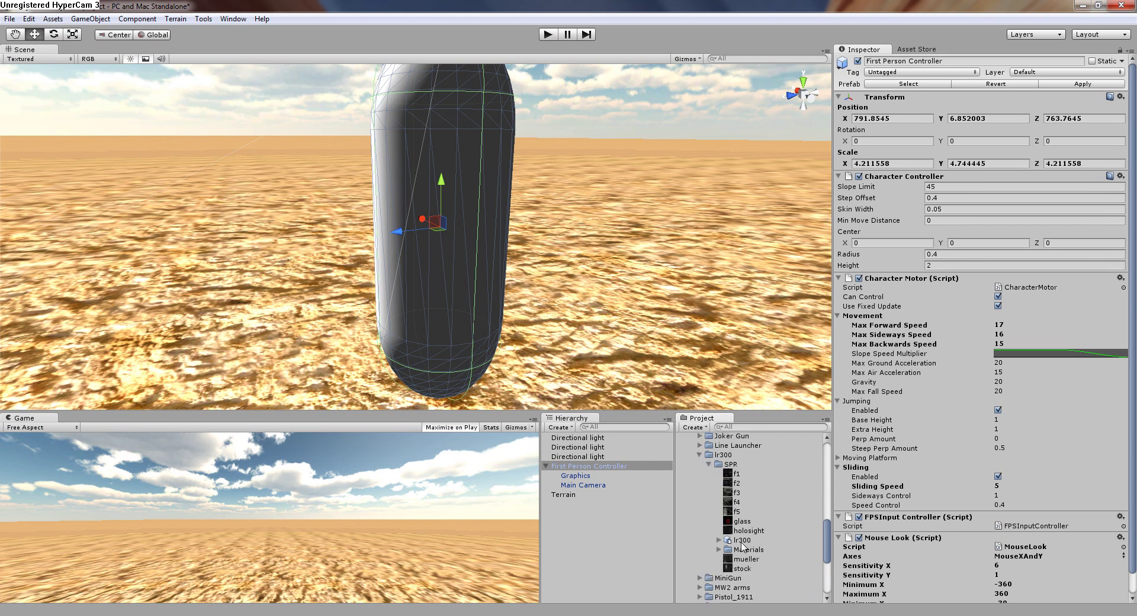
pyautogui.moveTo(743, 541); pyautogui.dragTo(271, 379)
# Scale the lr300 rifle uniformly to about 35.78.
pyautogui.keyDown('alt'); pyautogui.moveTo(341, 374); pyautogui.dragTo(139, 300); pyautogui.keyUp('alt')
pyautogui.press('r')
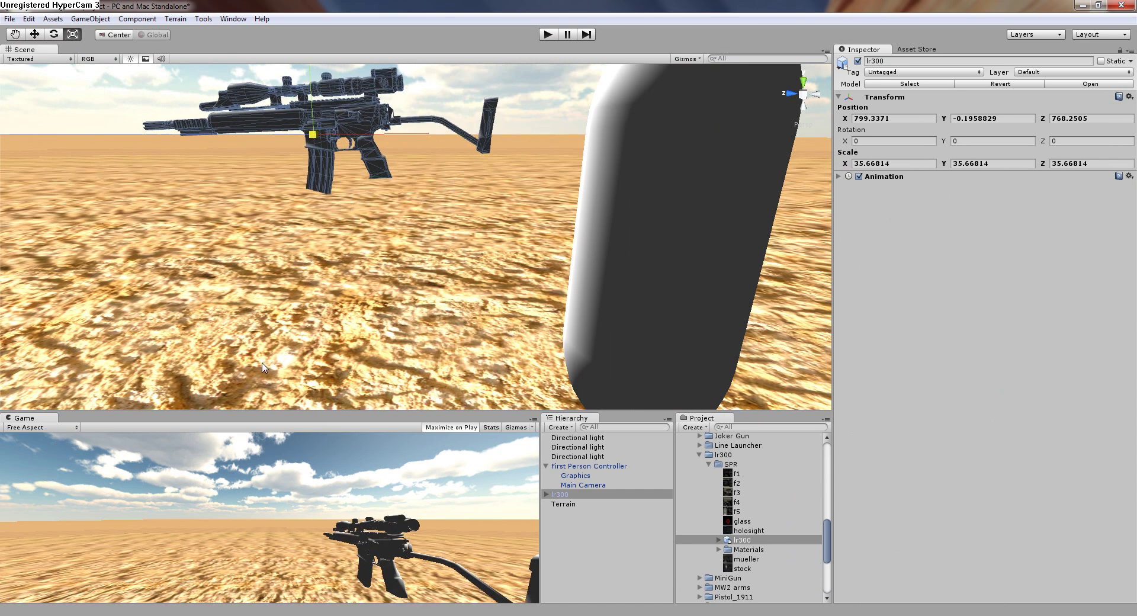
pyautogui.moveTo(253, 107); pyautogui.dragTo(414, 259, button='middle')
pyautogui.scroll(3, 415, 260)
pyautogui.scroll(10, 415, 262)
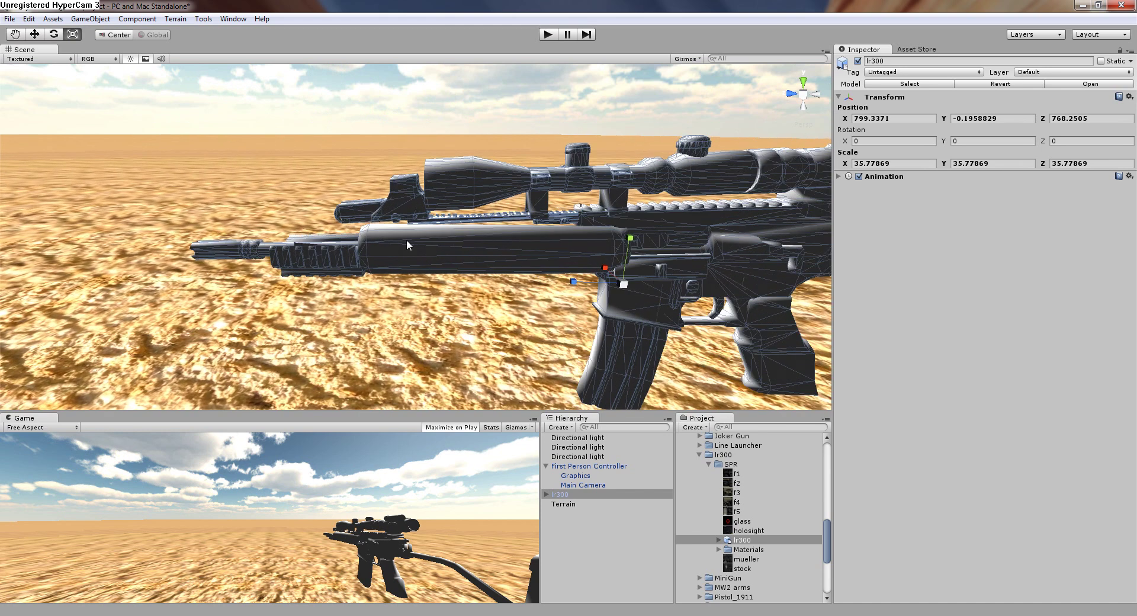
# Remove the Animation component from the lr300 rifle.
pyautogui.moveTo(334, 188); pyautogui.dragTo(320, 180, button='middle')
pyautogui.scroll(-3, 445, 211)
pyautogui.moveTo(446, 212); pyautogui.dragTo(340, 168, button='middle')
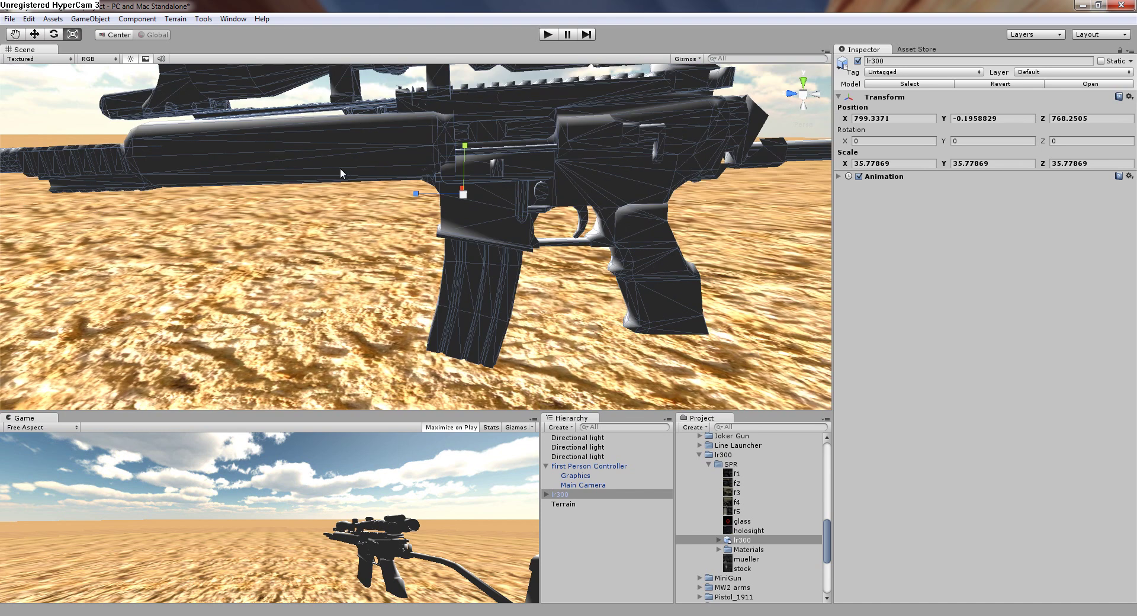
pyautogui.moveTo(227, 171); pyautogui.dragTo(407, 188, button='middle')
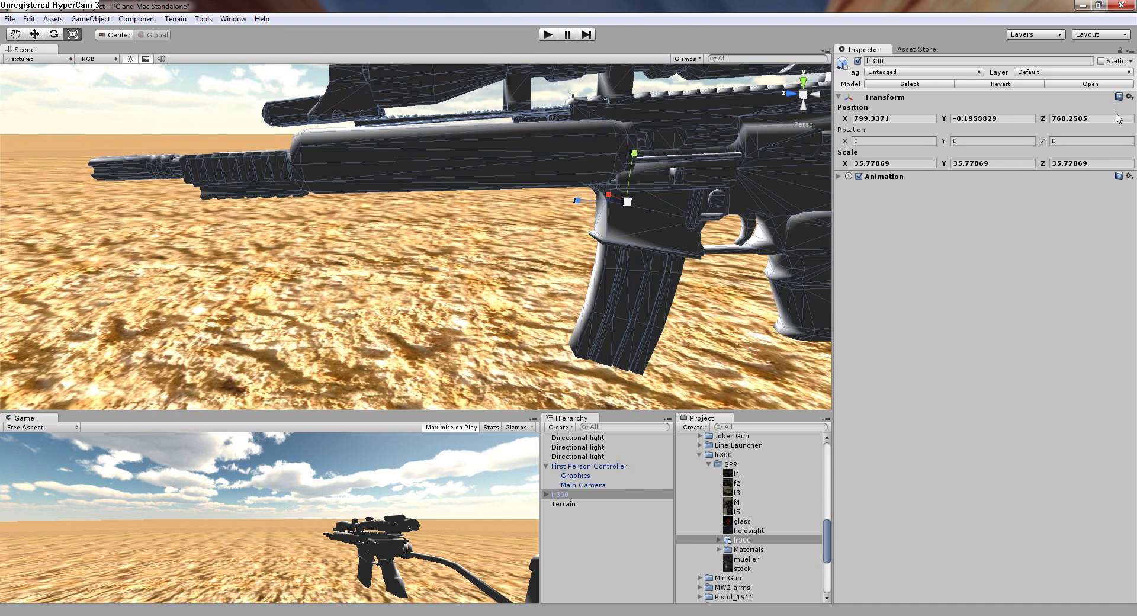
pyautogui.click(1129, 177)
pyautogui.click(1060, 221)
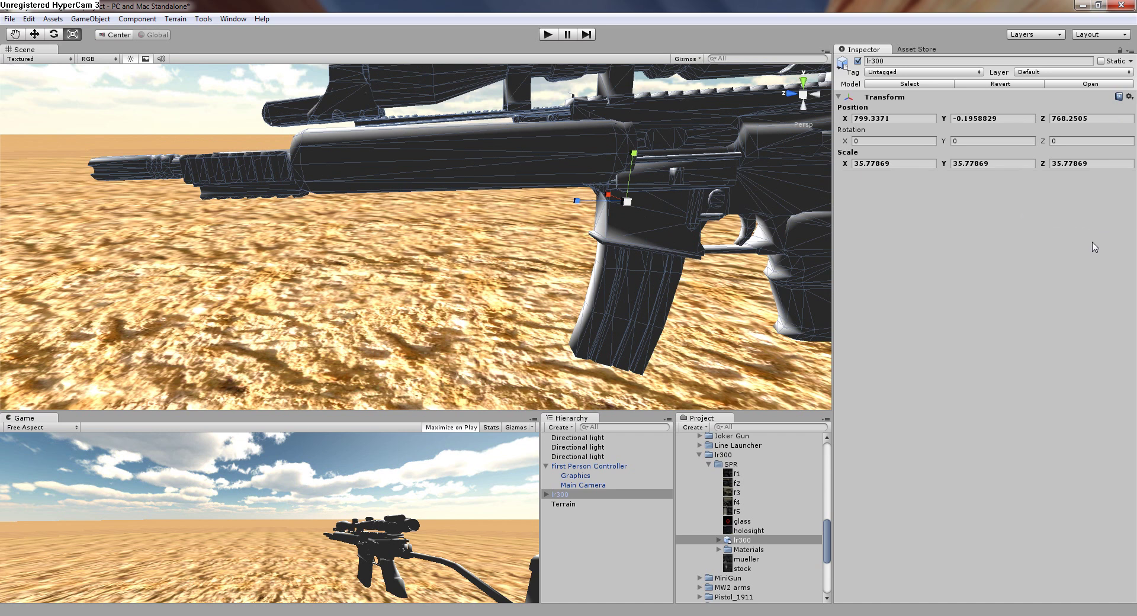
# Apply the stock texture from the SPR folder to the rifle's handguard.
pyautogui.moveTo(283, 193); pyautogui.dragTo(372, 255, button='middle')
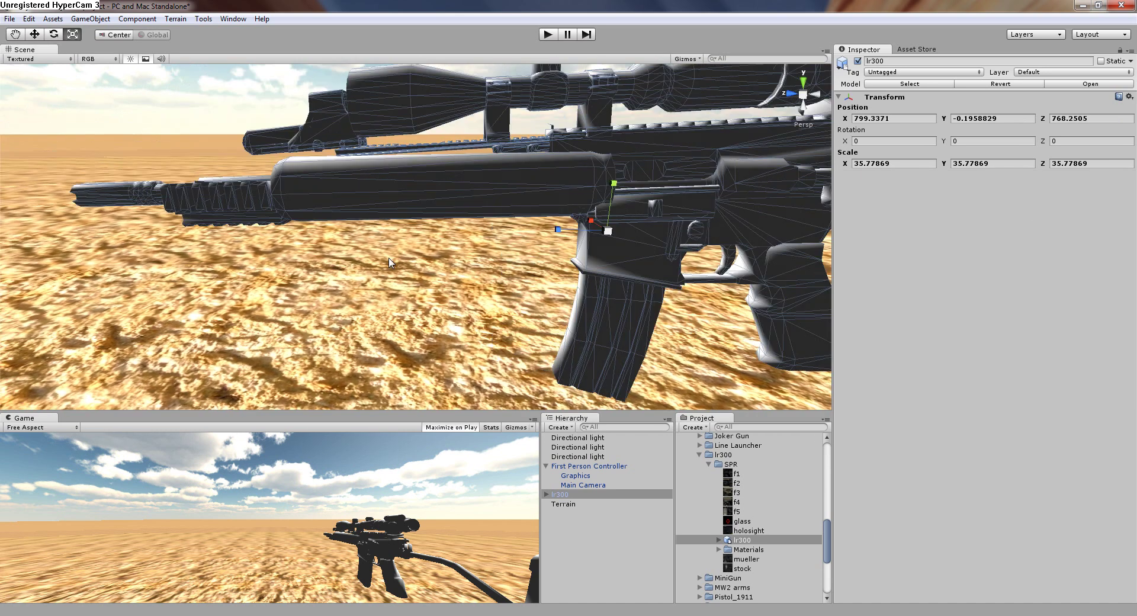
pyautogui.keyDown('alt'); pyautogui.moveTo(388, 258); pyautogui.dragTo(575, 174); pyautogui.keyUp('alt')
pyautogui.press('f')
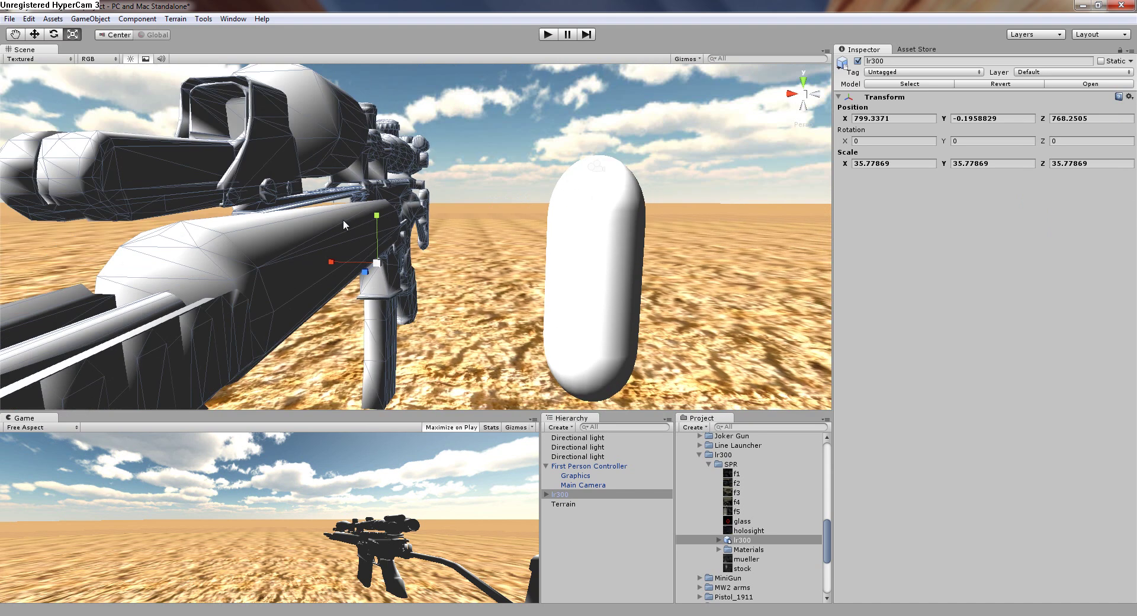
pyautogui.keyDown('alt'); pyautogui.moveTo(472, 196); pyautogui.dragTo(360, 243); pyautogui.keyUp('alt')
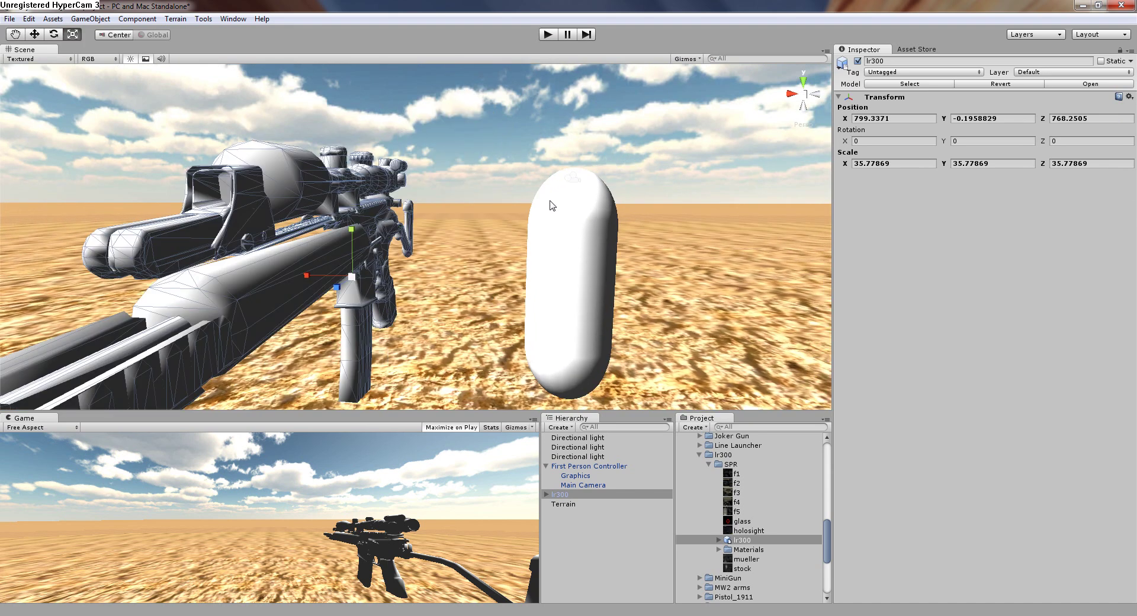
pyautogui.moveTo(742, 570); pyautogui.dragTo(294, 345)
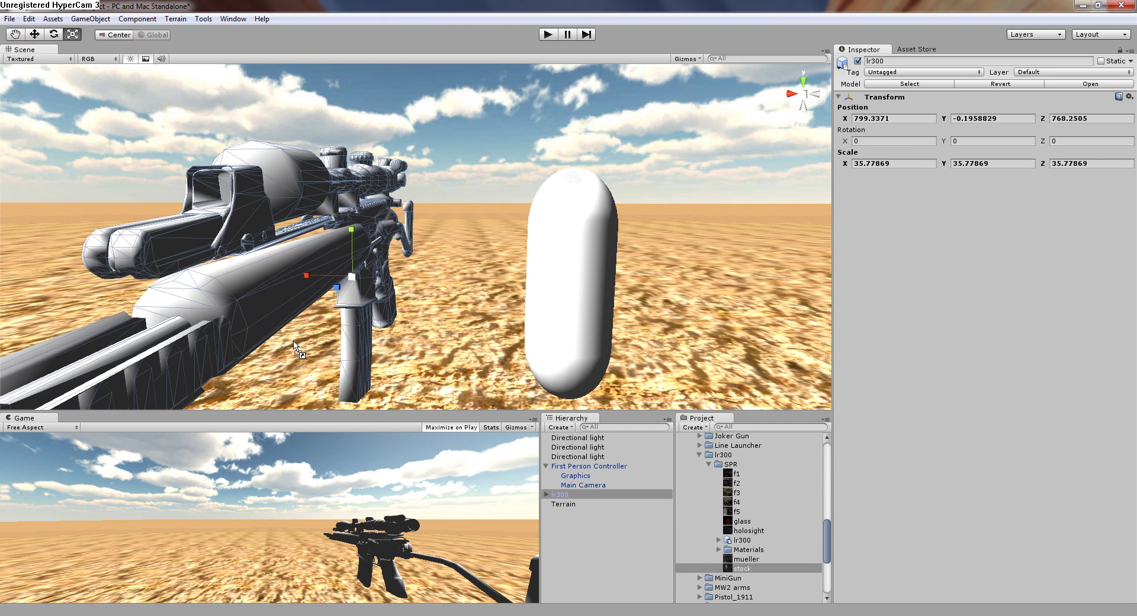
pyautogui.moveTo(253, 272); pyautogui.dragTo(158, 266, button='right')
pyautogui.keyDown('alt'); pyautogui.moveTo(272, 237); pyautogui.dragTo(149, 237); pyautogui.keyUp('alt')
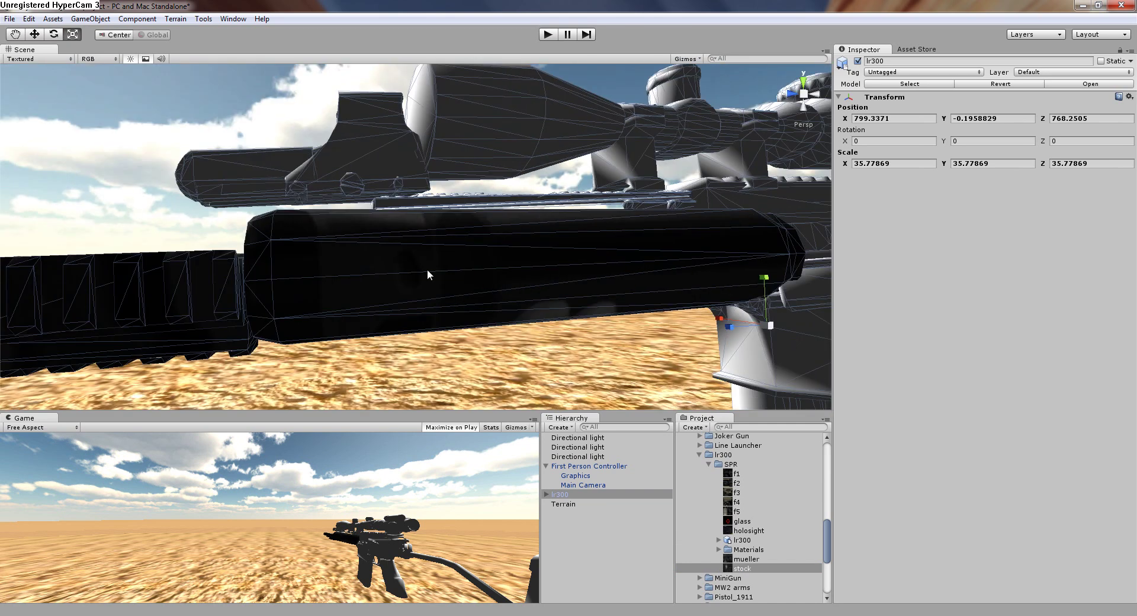
pyautogui.scroll(-3, 427, 269)
# Try other SPR textures on the rifle's handguard and settle on the f2 texture.
pyautogui.moveTo(753, 563); pyautogui.dragTo(611, 217)
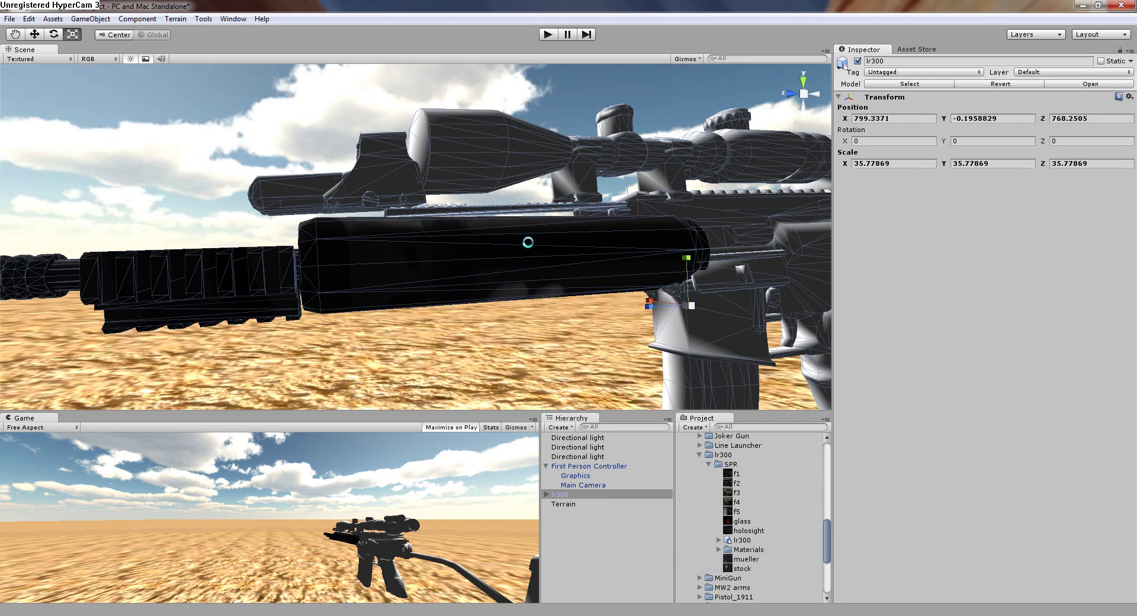
pyautogui.moveTo(528, 242); pyautogui.dragTo(441, 267, button='middle')
pyautogui.moveTo(728, 475); pyautogui.dragTo(418, 287)
pyautogui.moveTo(417, 287); pyautogui.dragTo(327, 297, button='middle')
pyautogui.moveTo(728, 487); pyautogui.dragTo(382, 287)
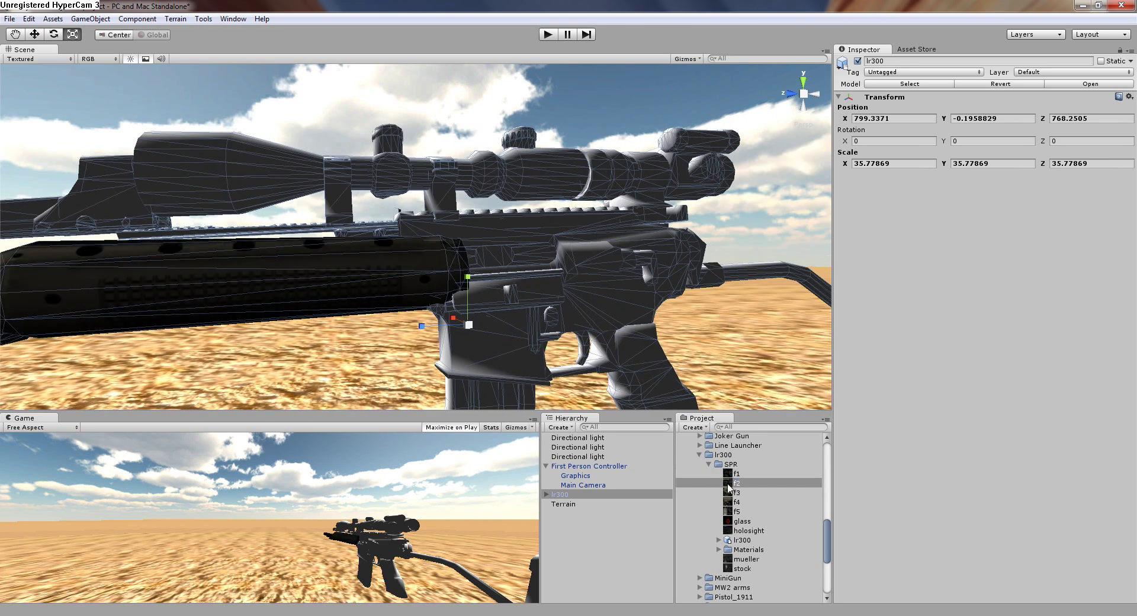
# Apply the f2 texture to the rifle's receiver behind the handguard.
pyautogui.moveTo(728, 484); pyautogui.dragTo(471, 229)
pyautogui.scroll(2, 484, 256)
pyautogui.moveTo(483, 256); pyautogui.dragTo(188, 169, button='middle')
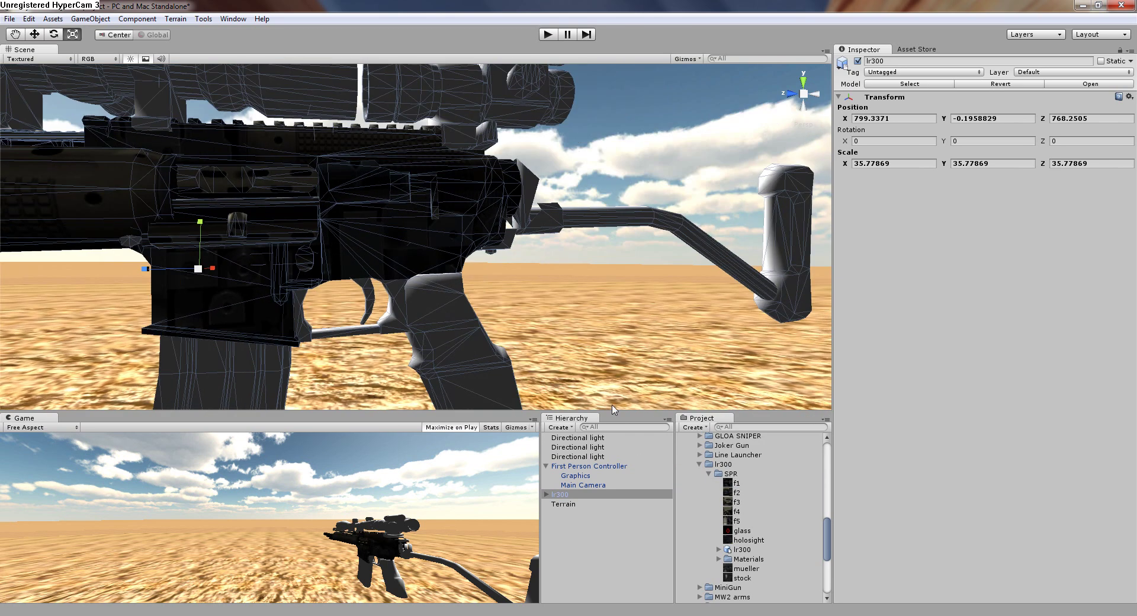
pyautogui.moveTo(507, 345); pyautogui.dragTo(491, 250, button='middle')
# Apply the SPR folder's textures to the rifle's lower receiver, magazine and pistol grip.
pyautogui.moveTo(731, 485); pyautogui.dragTo(281, 315)
pyautogui.moveTo(740, 501); pyautogui.dragTo(218, 325)
pyautogui.moveTo(728, 513); pyautogui.dragTo(212, 356)
pyautogui.moveTo(734, 502); pyautogui.dragTo(156, 337)
pyautogui.moveTo(719, 500); pyautogui.dragTo(429, 262)
pyautogui.moveTo(428, 261); pyautogui.dragTo(313, 298, button='middle')
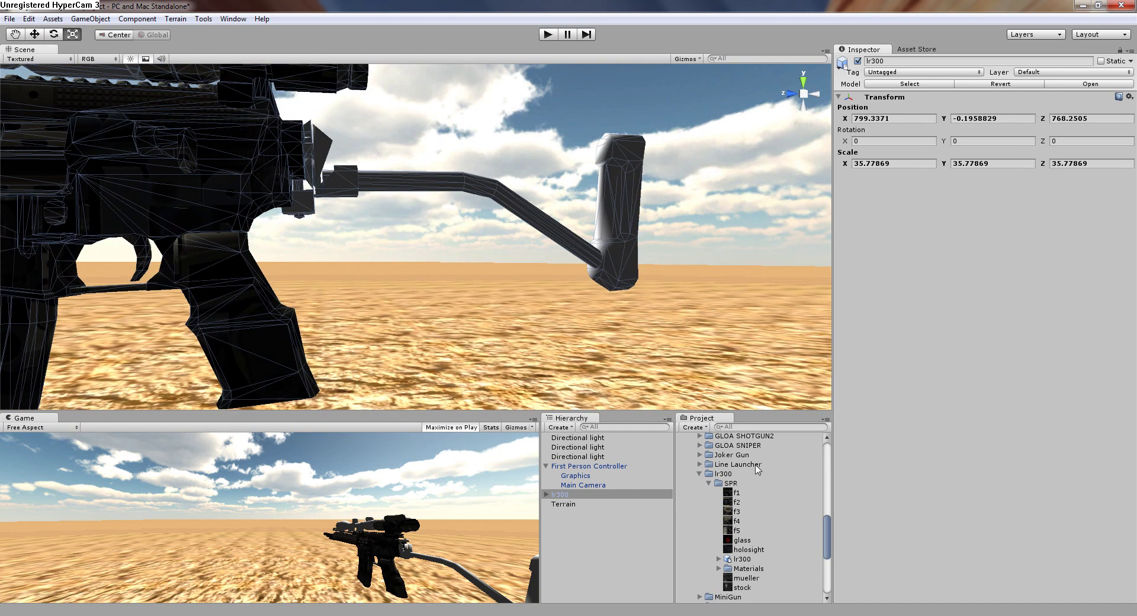
# Try two SPR folder textures on the rifle's shoulder stock, ending with f1.
pyautogui.moveTo(353, 180); pyautogui.dragTo(325, 290, button='middle')
pyautogui.moveTo(324, 287); pyautogui.dragTo(304, 337, button='right')
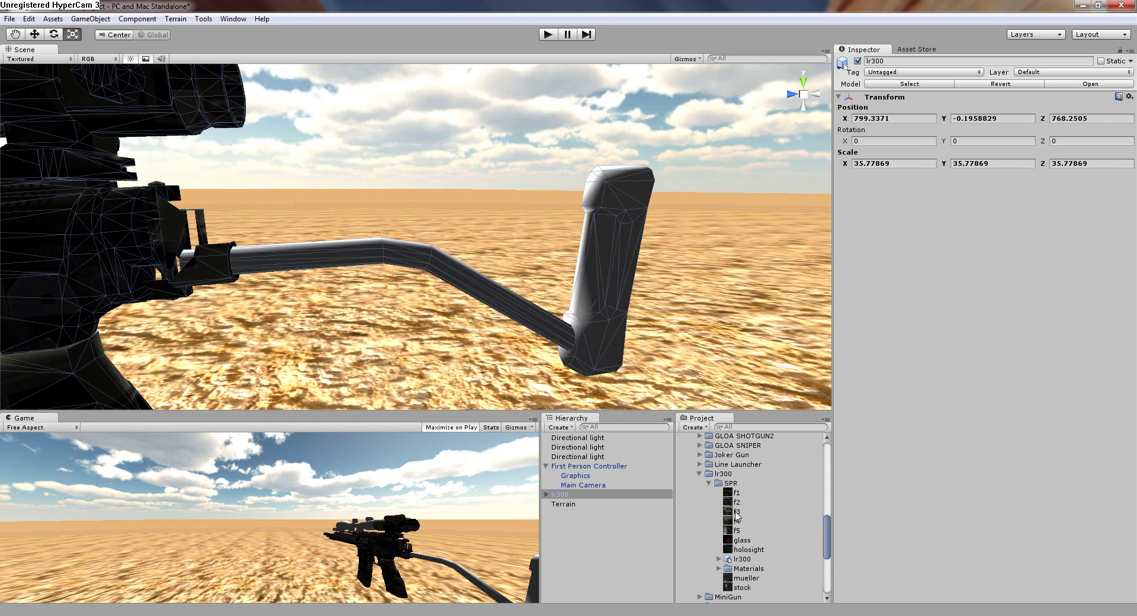
pyautogui.moveTo(736, 516); pyautogui.dragTo(464, 276)
pyautogui.scroll(3, 464, 276)
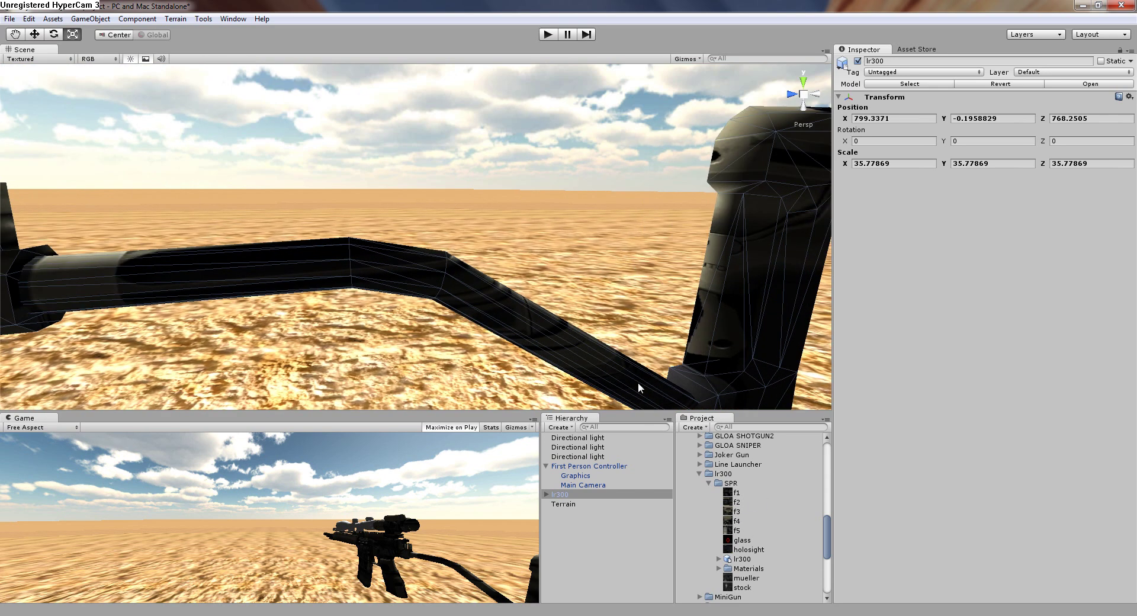
pyautogui.moveTo(728, 495); pyautogui.dragTo(755, 333)
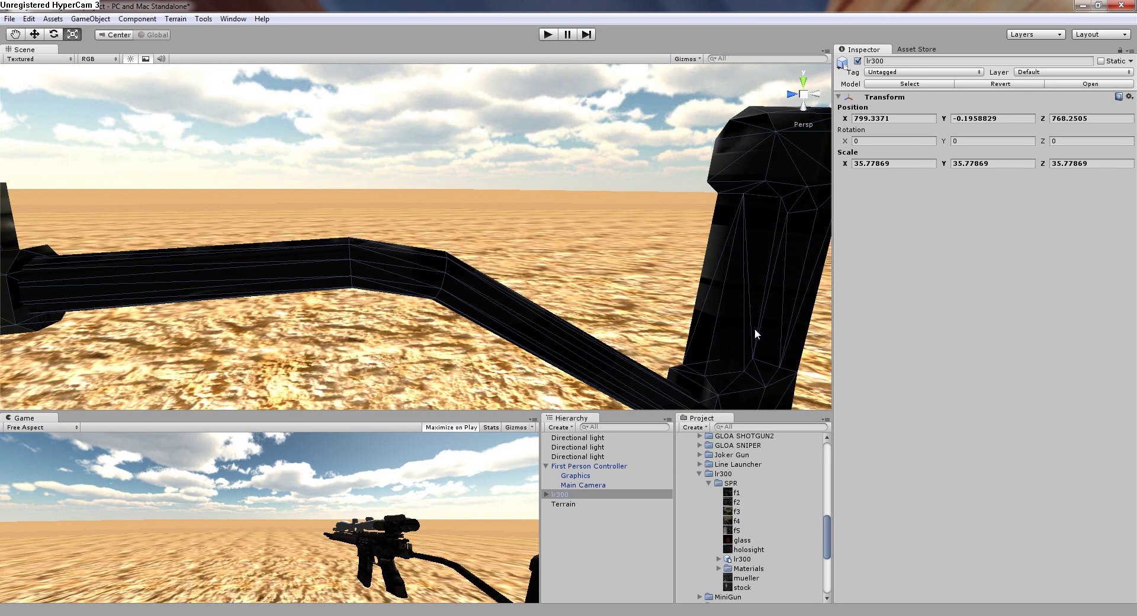
# Retexture the receiver on the opposite side of the rifle with textures from the SPR folder.
pyautogui.moveTo(643, 329); pyautogui.dragTo(431, 218, button='right')
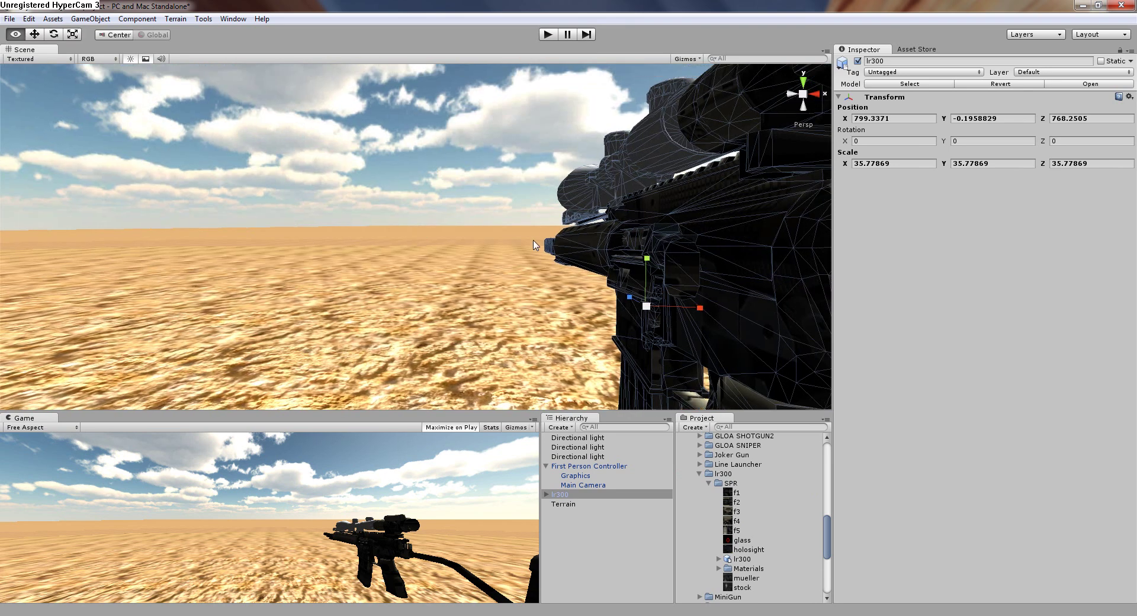
pyautogui.keyDown('alt'); pyautogui.moveTo(432, 219); pyautogui.dragTo(391, 272); pyautogui.keyUp('alt')
pyautogui.moveTo(651, 155); pyautogui.dragTo(536, 205, button='right')
pyautogui.keyDown('alt'); pyautogui.moveTo(535, 209); pyautogui.dragTo(253, 200); pyautogui.keyUp('alt')
pyautogui.moveTo(578, 320); pyautogui.dragTo(502, 265, button='middle')
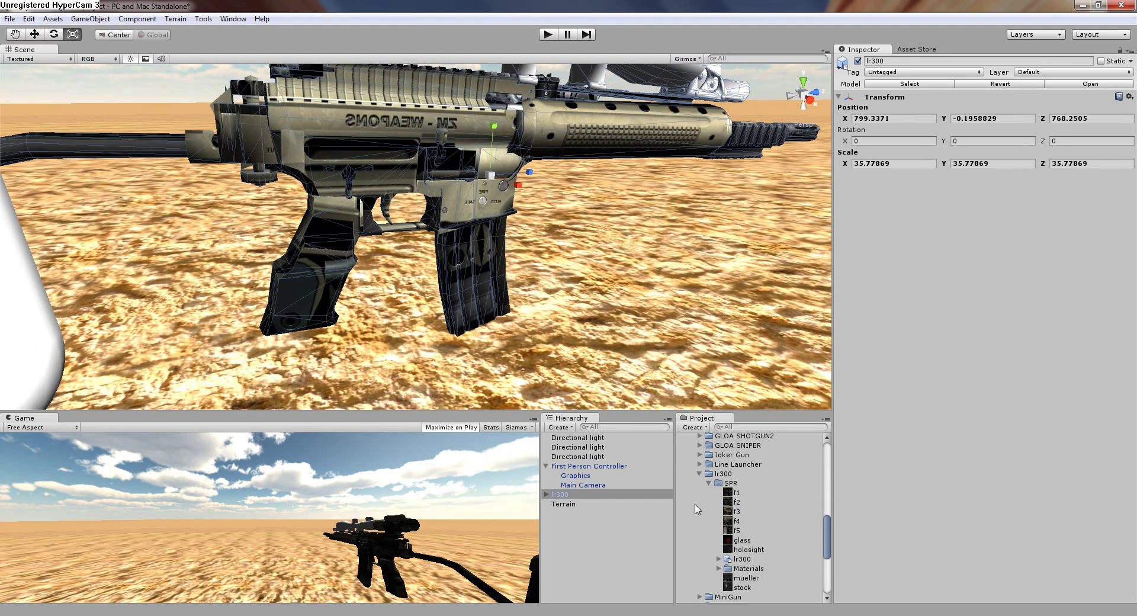
pyautogui.keyDown('alt'); pyautogui.moveTo(304, 228); pyautogui.dragTo(613, 403); pyautogui.keyUp('alt')
pyautogui.moveTo(734, 493); pyautogui.dragTo(420, 138)
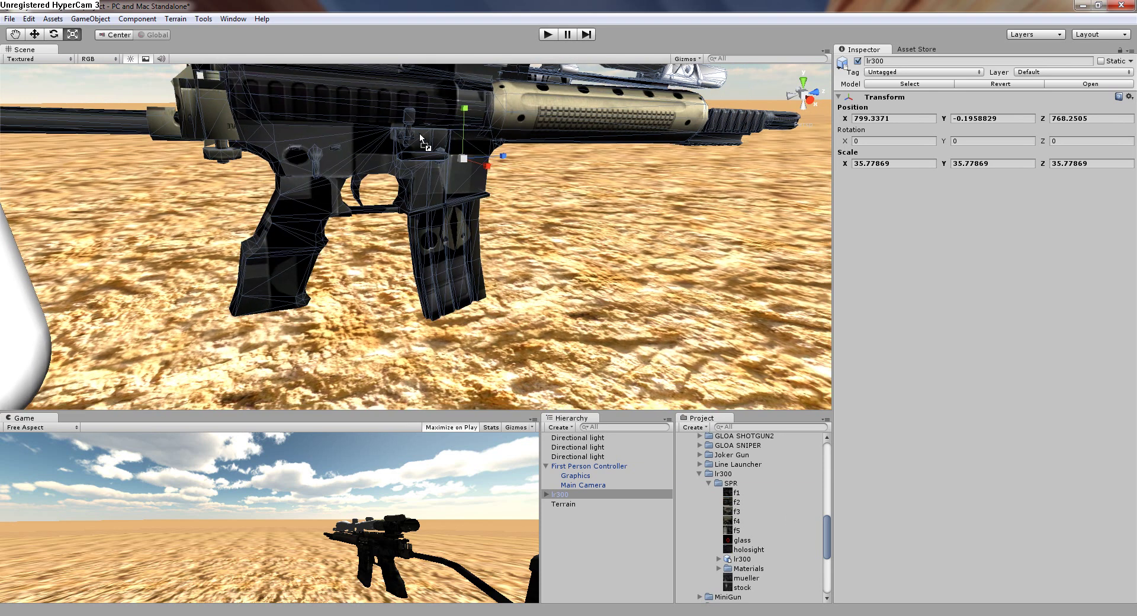
pyautogui.moveTo(465, 226); pyautogui.dragTo(384, 103)
pyautogui.moveTo(502, 292); pyautogui.dragTo(469, 282, button='right')
pyautogui.scroll(2, 469, 281)
pyautogui.scroll(5, 468, 280)
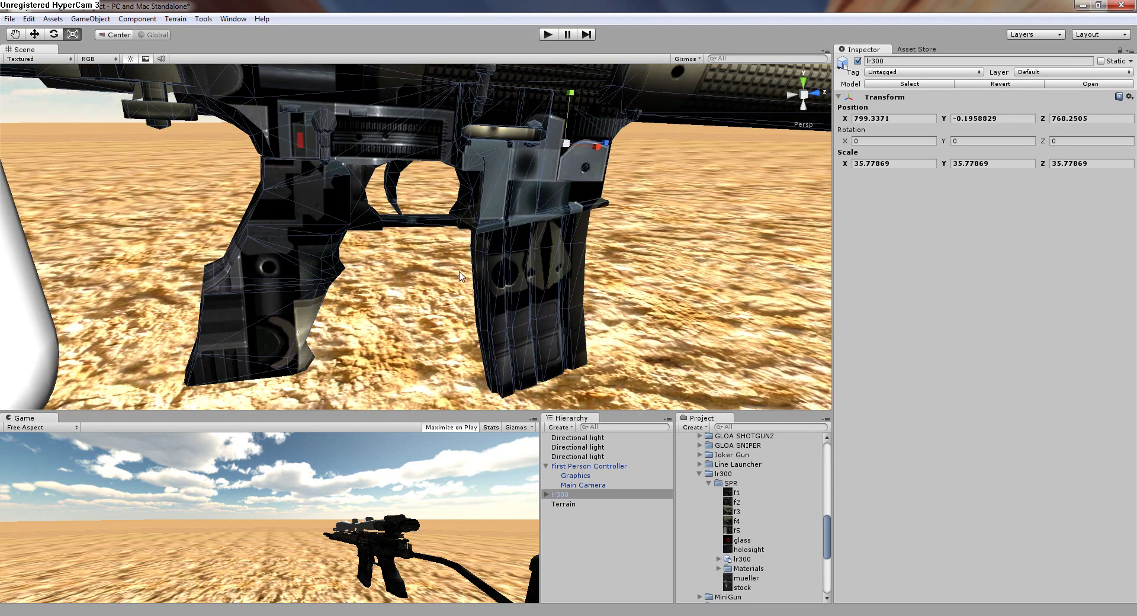
# Apply the f1 texture to the white mueller scope on top of the rifle.
pyautogui.click(474, 300)
pyautogui.click(542, 311)
pyautogui.scroll(-6, 542, 311)
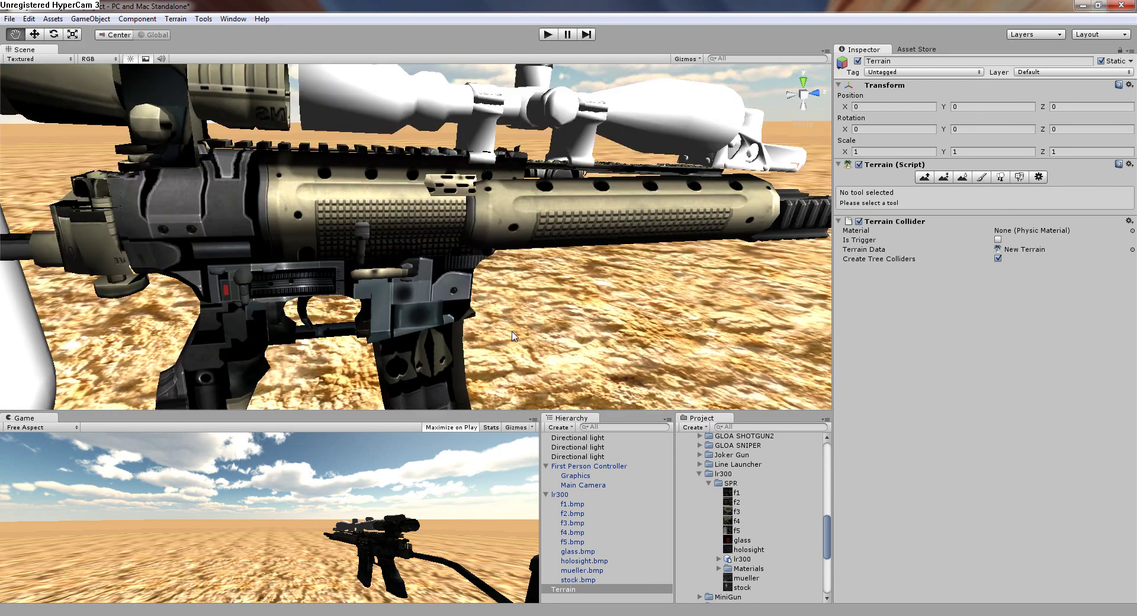
pyautogui.moveTo(513, 332); pyautogui.dragTo(476, 350, button='middle')
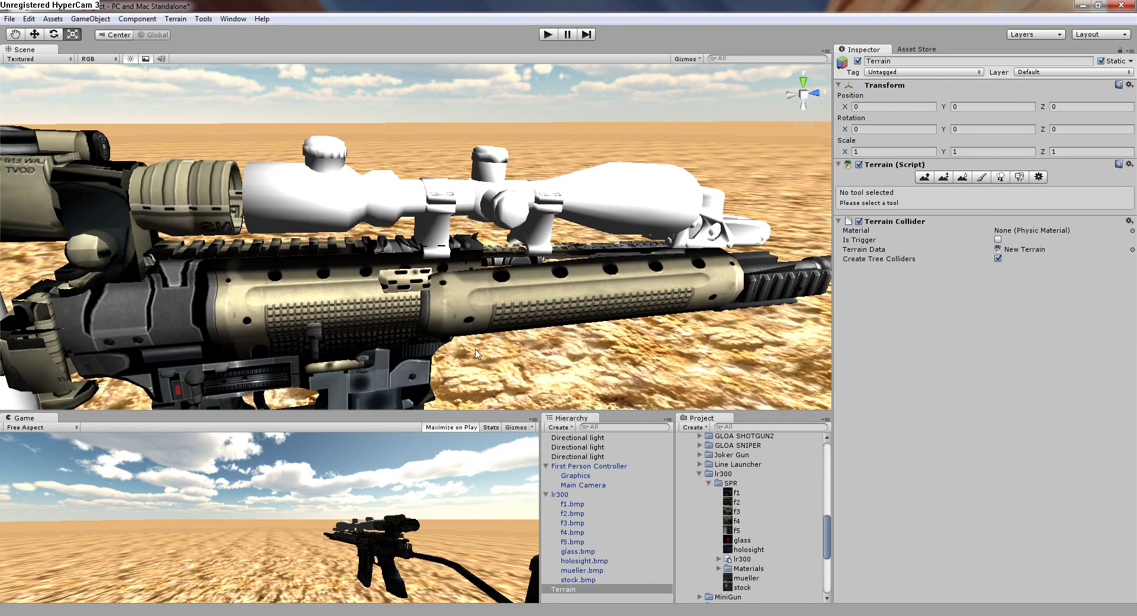
pyautogui.moveTo(280, 231); pyautogui.dragTo(467, 196, button='middle')
pyautogui.click(481, 190)
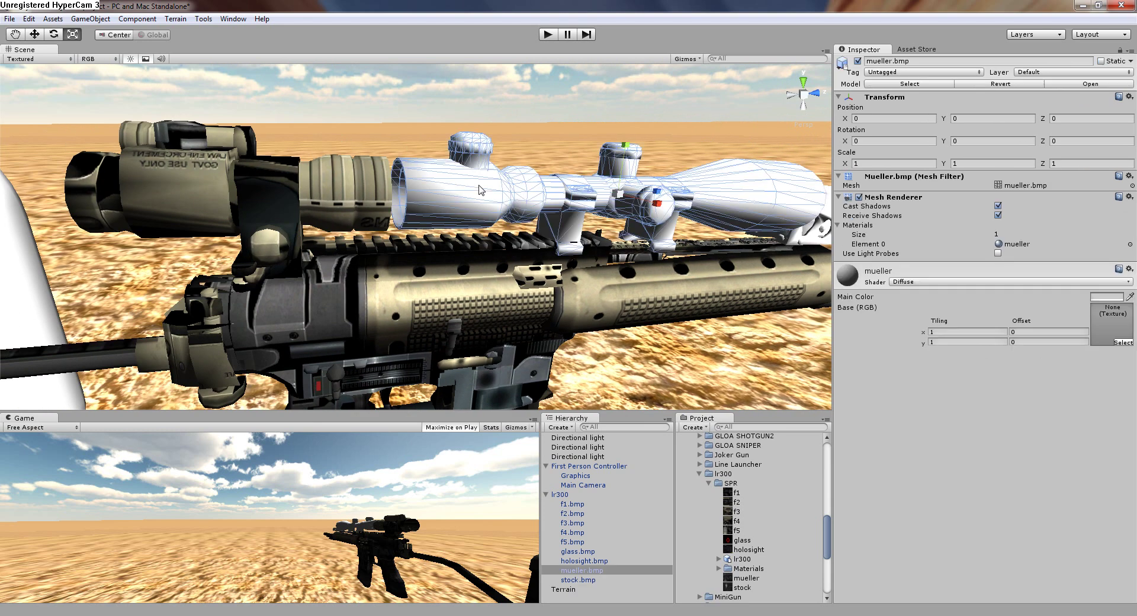
pyautogui.moveTo(544, 200); pyautogui.dragTo(541, 194)
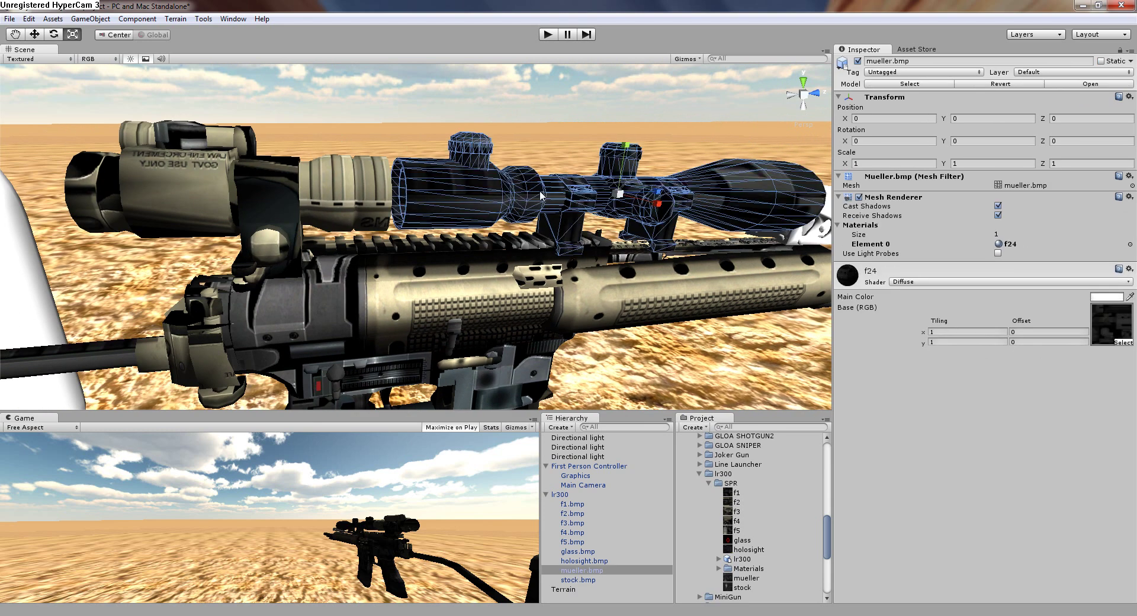
# Replace the mueller scope's texture with f2.
pyautogui.click(506, 92)
pyautogui.click(538, 201)
pyautogui.moveTo(557, 196); pyautogui.dragTo(557, 197)
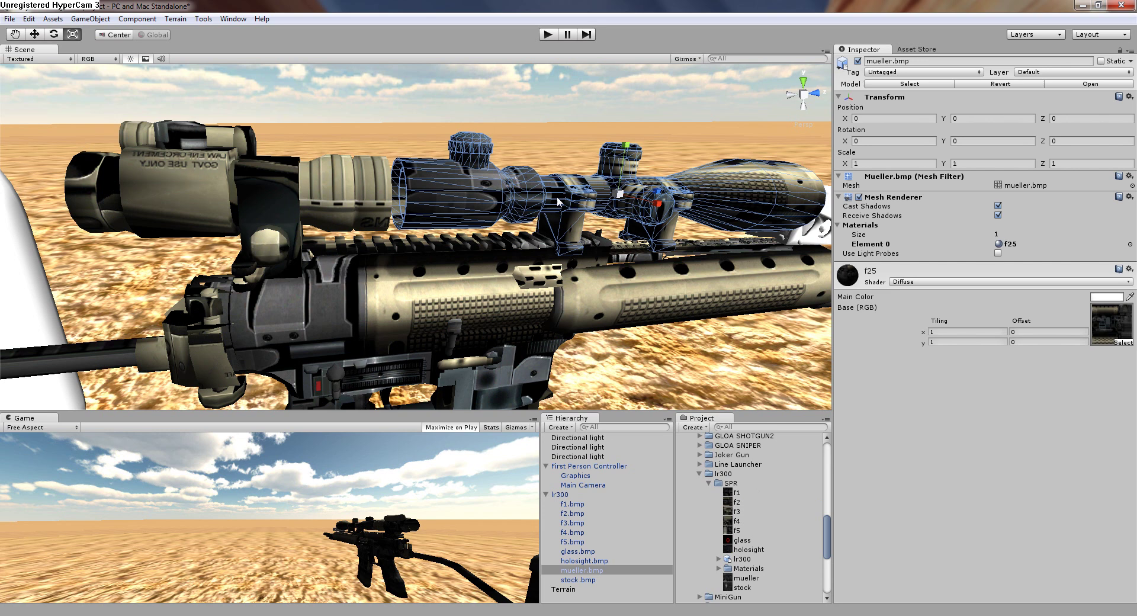
pyautogui.click(551, 104)
# Apply the f2 texture to the rifle's shoulder stock.
pyautogui.scroll(-10, 327, 95)
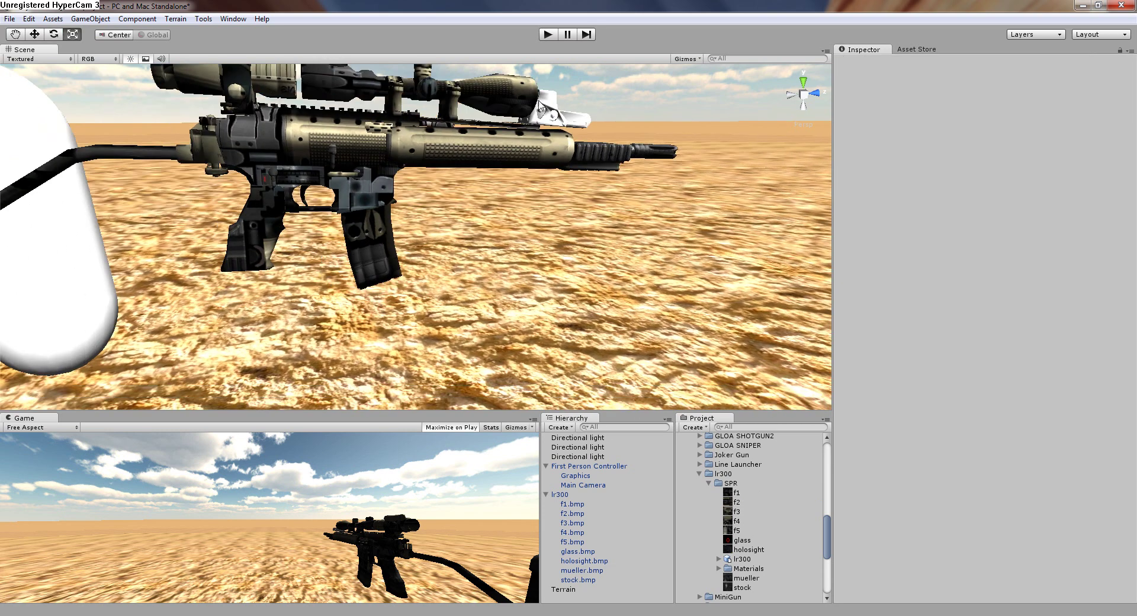
pyautogui.moveTo(470, 162); pyautogui.dragTo(260, 223, button='middle')
pyautogui.scroll(3, 350, 201)
pyautogui.keyDown('alt'); pyautogui.moveTo(260, 223); pyautogui.dragTo(252, 247); pyautogui.keyUp('alt')
pyautogui.click(462, 249)
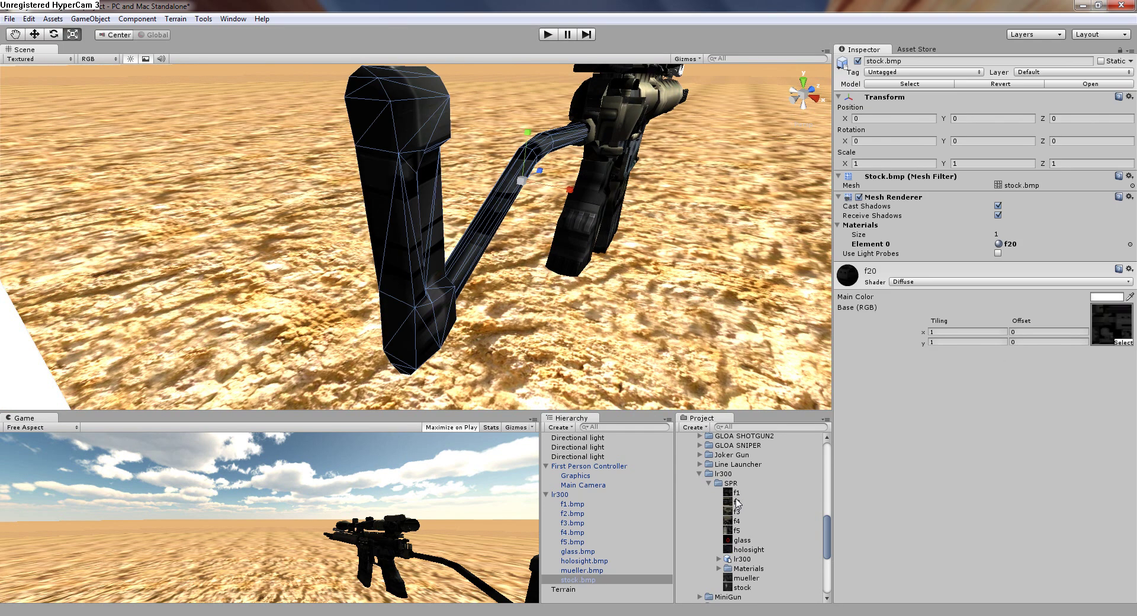
pyautogui.click(468, 148)
pyautogui.scroll(2, 468, 148)
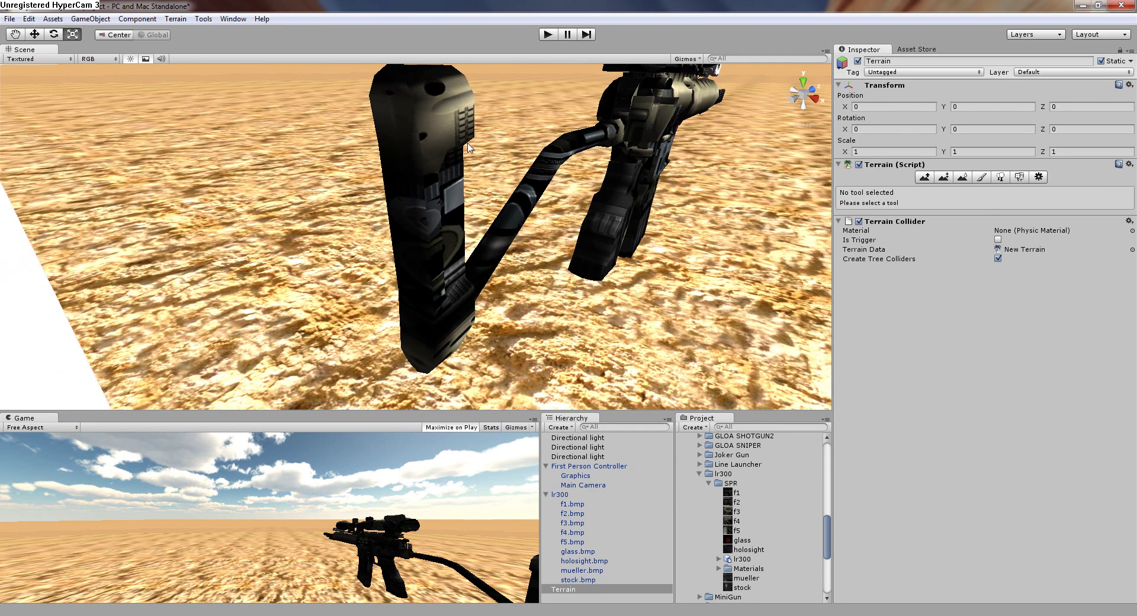
# Replace the shoulder stock's texture with f4.
pyautogui.keyDown('alt'); pyautogui.moveTo(468, 148); pyautogui.dragTo(383, 152); pyautogui.keyUp('alt')
pyautogui.click(384, 151)
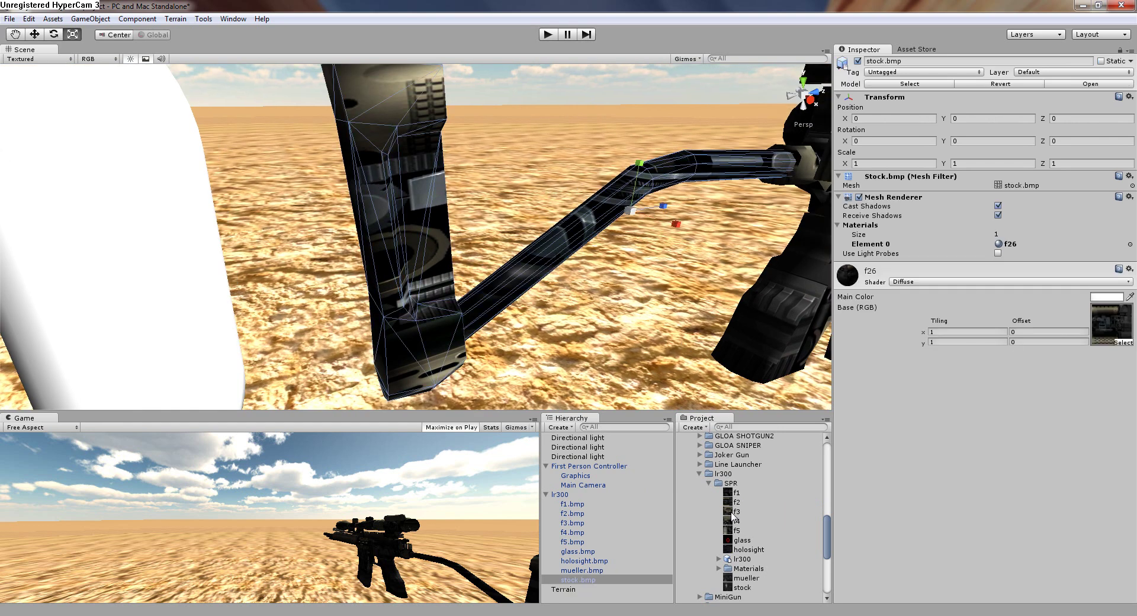
pyautogui.click(491, 248)
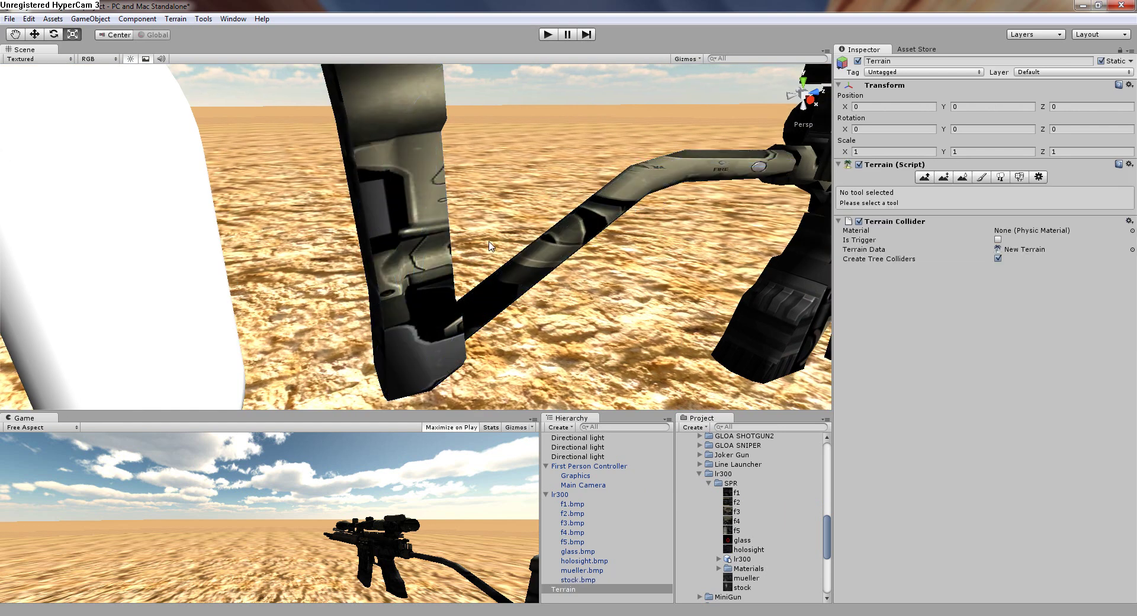
# Examine the whole textured lr300 rifle from its side for parts still lacking a texture.
pyautogui.scroll(-4, 520, 251)
pyautogui.scroll(-3, 520, 246)
pyautogui.moveTo(563, 256); pyautogui.dragTo(349, 249, button='middle')
pyautogui.scroll(2, 415, 245)
pyautogui.moveTo(444, 246); pyautogui.dragTo(622, 260, button='middle')
pyautogui.scroll(2, 207, 241)
pyautogui.keyDown('alt'); pyautogui.moveTo(622, 260); pyautogui.dragTo(539, 239); pyautogui.keyUp('alt')
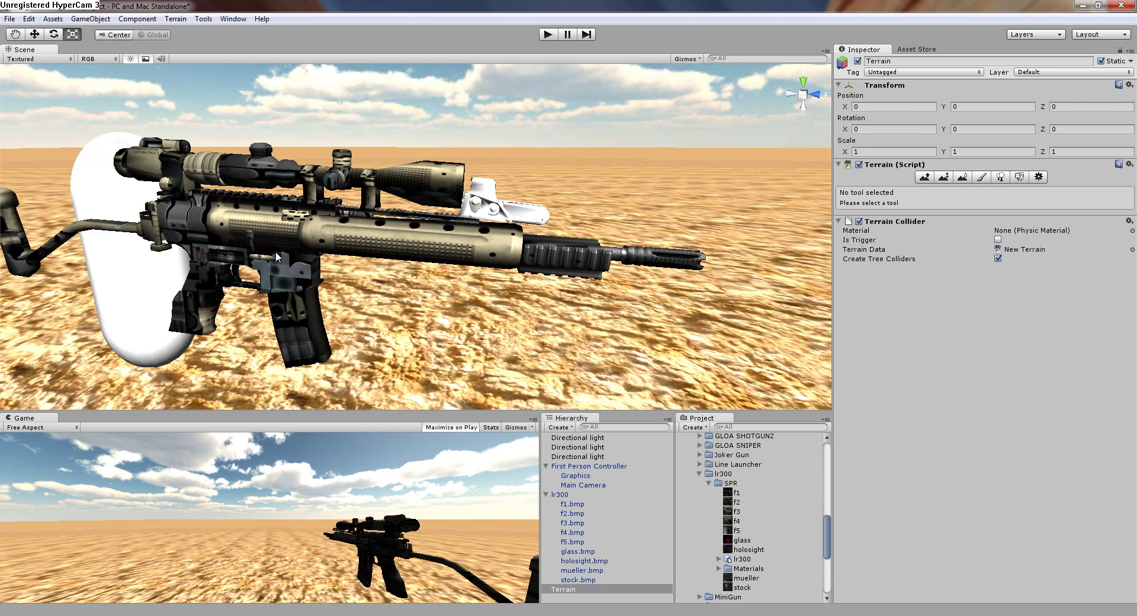
# Apply the holosight texture to the untextured holographic sight on the lr300 rifle's front rail.
pyautogui.scroll(5, 539, 239)
pyautogui.click(572, 151)
pyautogui.scroll(1, 572, 150)
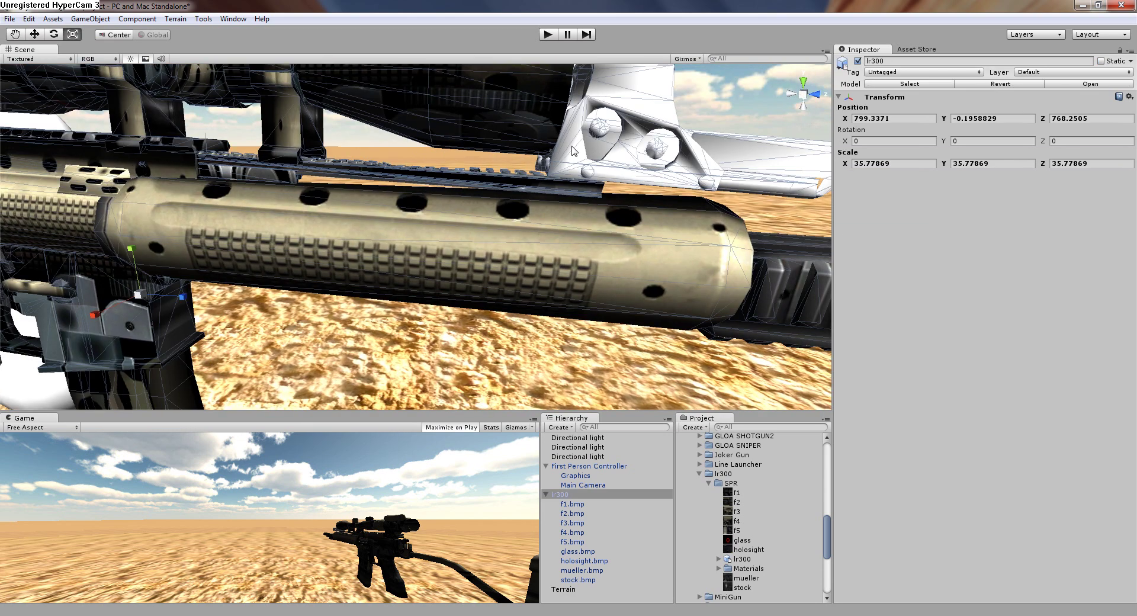
pyautogui.click(612, 147)
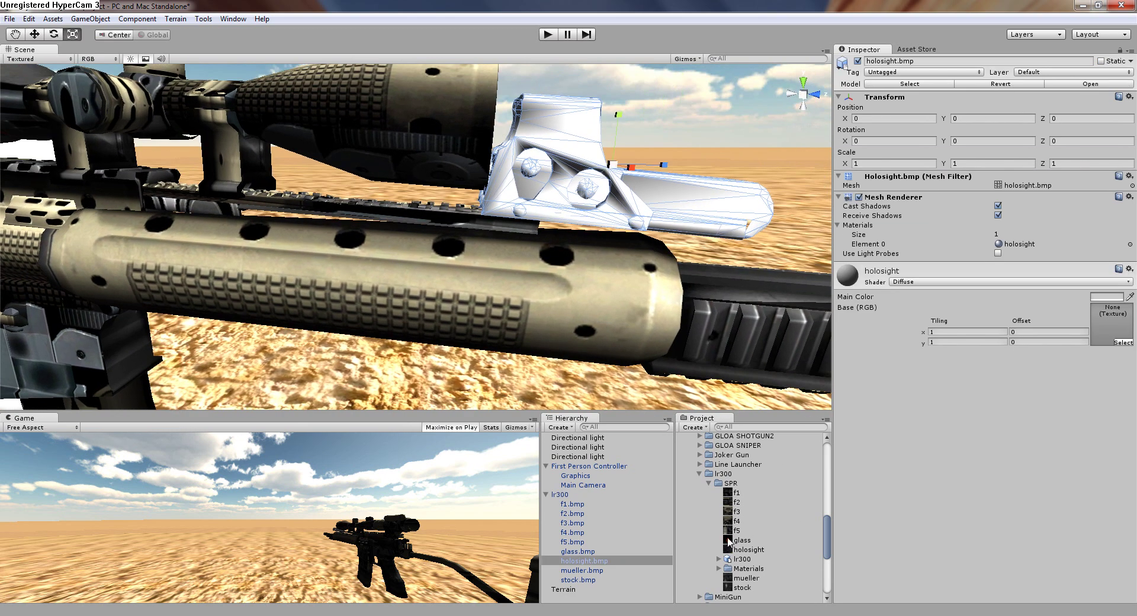
pyautogui.moveTo(675, 256); pyautogui.dragTo(648, 199)
pyautogui.click(657, 136)
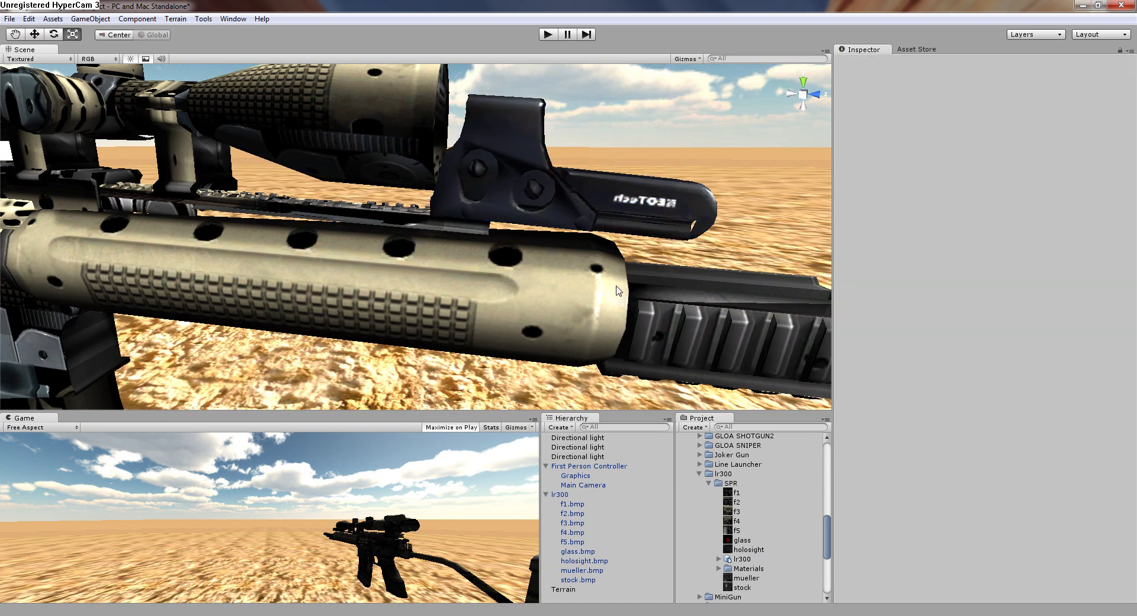
# Move the whole lr300 rifle across the terrain to the side of the first person controller's capsule.
pyautogui.scroll(-10, 616, 286)
pyautogui.moveTo(219, 261); pyautogui.dragTo(452, 268, button='middle')
pyautogui.moveTo(136, 207); pyautogui.dragTo(287, 202, button='right')
pyautogui.click(336, 199)
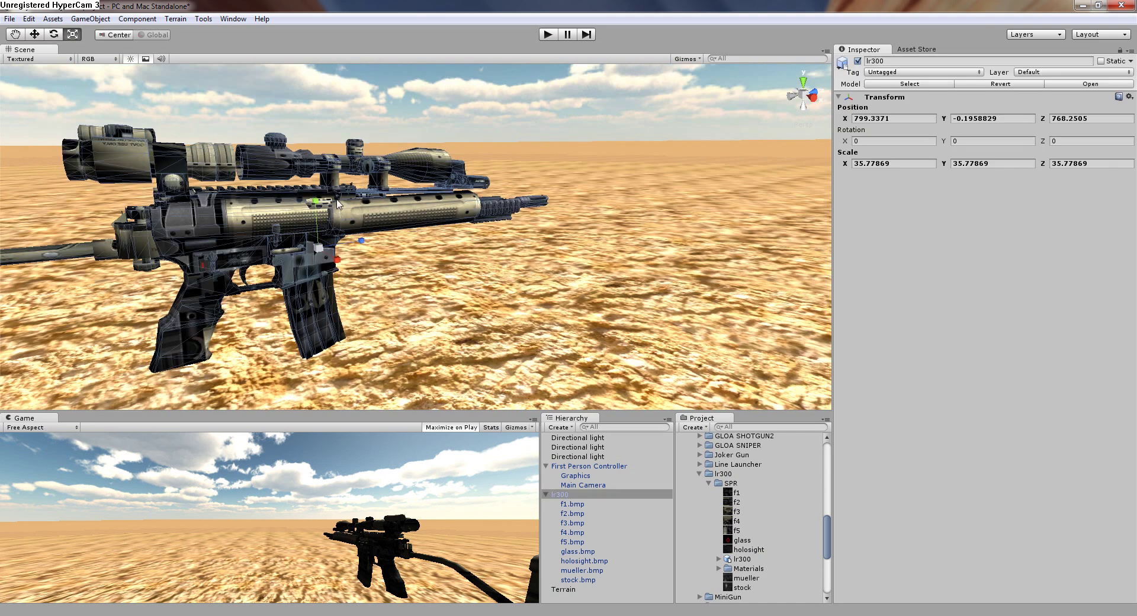
pyautogui.press('f')
pyautogui.click(38, 35)
pyautogui.scroll(-10, 414, 183)
pyautogui.moveTo(492, 181); pyautogui.dragTo(722, 178, button='middle')
pyautogui.moveTo(434, 180); pyautogui.dragTo(551, 296, button='right')
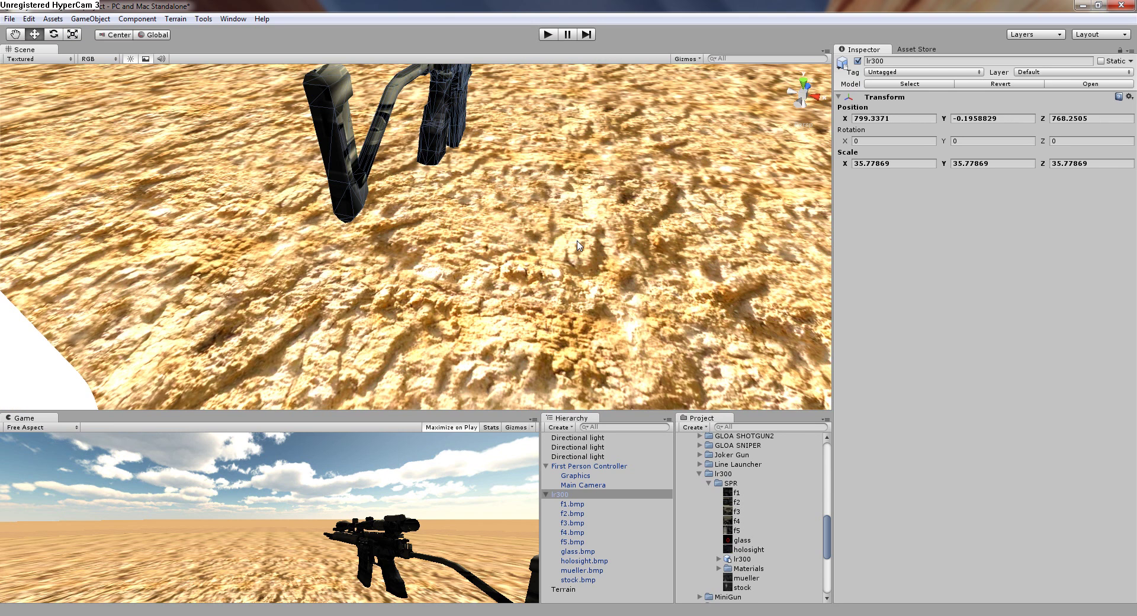
pyautogui.scroll(-3, 465, 146)
pyautogui.moveTo(485, 154); pyautogui.dragTo(308, 207)
# Rotate the lr300 rifle about 8.87 degrees around Y and shift it to about X 795.51, Z 763.54.
pyautogui.click(54, 36)
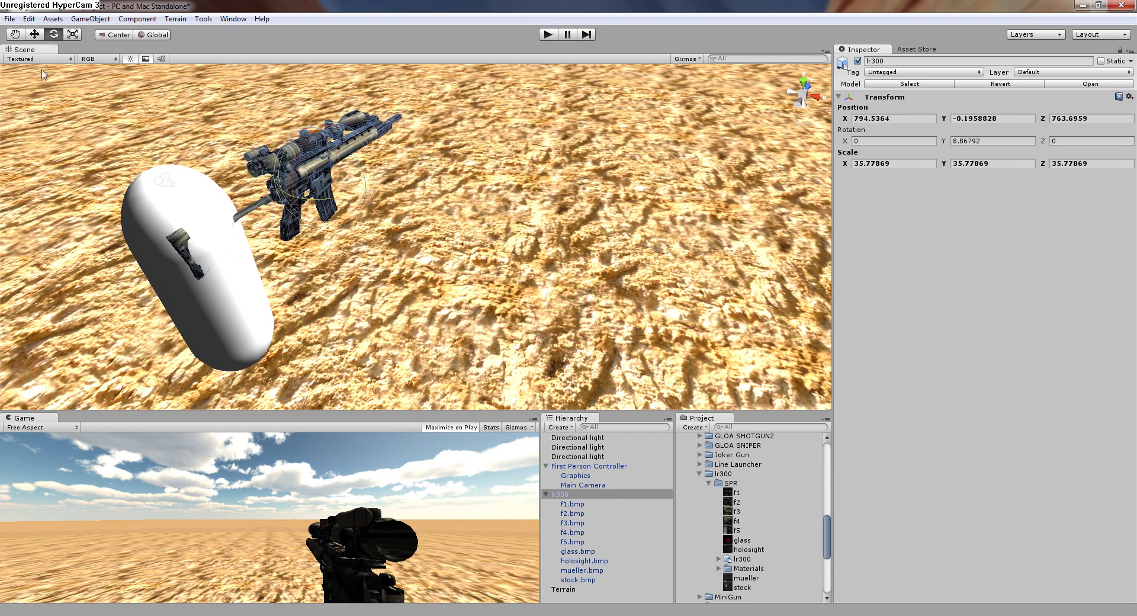
pyautogui.click(38, 37)
pyautogui.moveTo(365, 186); pyautogui.dragTo(504, 315)
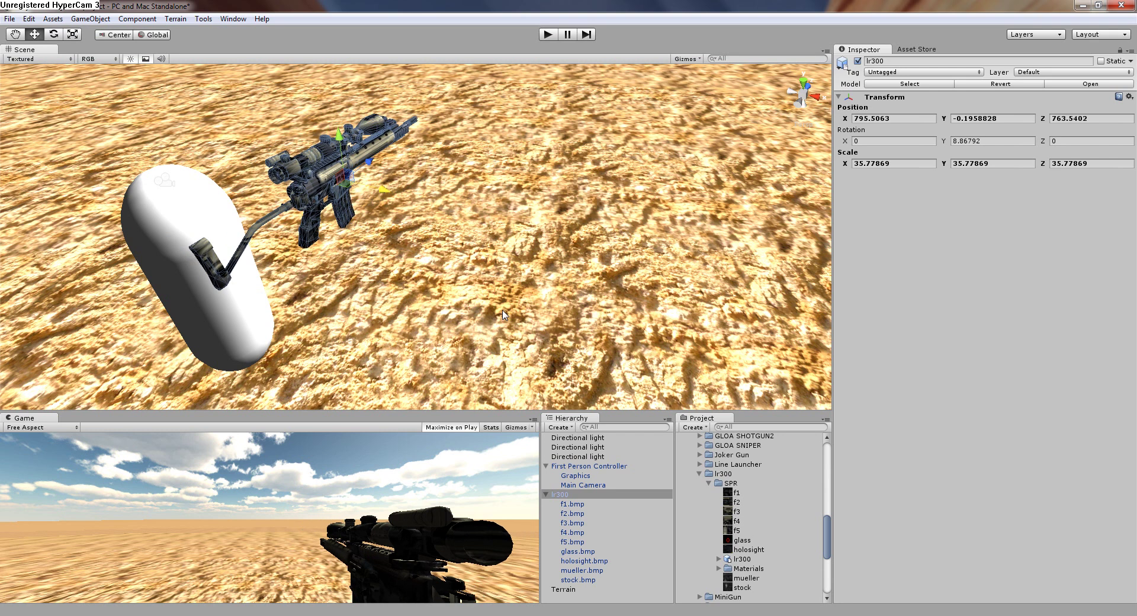
# Parent the lr300 rifle to the first person controller's Main Camera and play-test the scene.
pyautogui.click(546, 494)
pyautogui.moveTo(391, 385); pyautogui.dragTo(287, 345, button='right')
pyautogui.scroll(2, 337, 354)
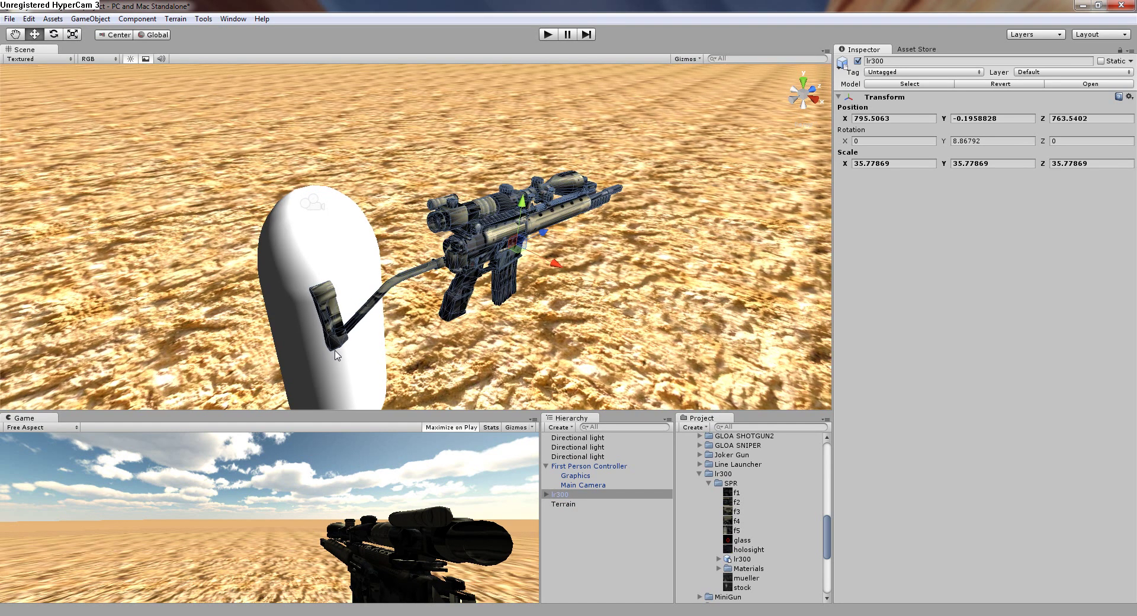
pyautogui.moveTo(567, 497); pyautogui.dragTo(574, 489)
pyautogui.click(549, 35)
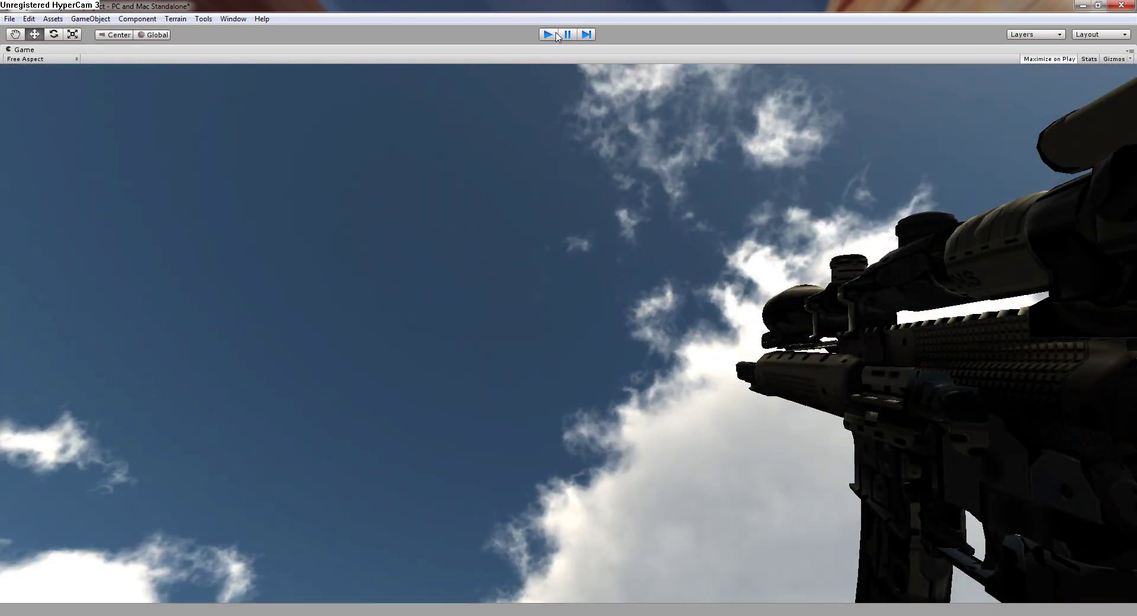
pyautogui.click(556, 36)
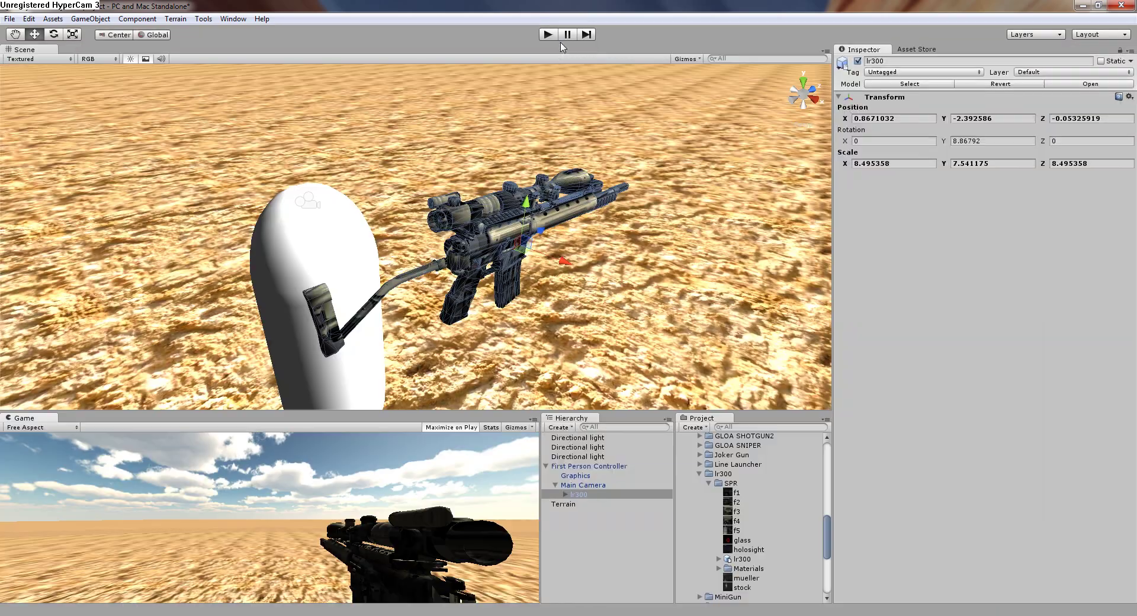
# Move the lr300 rifle closer to the capsule, to about X 0.58, Z -0.20, and play-test the scene again.
pyautogui.scroll(3, 574, 288)
pyautogui.keyDown('alt'); pyautogui.moveTo(504, 309); pyautogui.dragTo(567, 297); pyautogui.keyUp('alt')
pyautogui.keyDown('alt'); pyautogui.moveTo(392, 251); pyautogui.dragTo(487, 283); pyautogui.keyUp('alt')
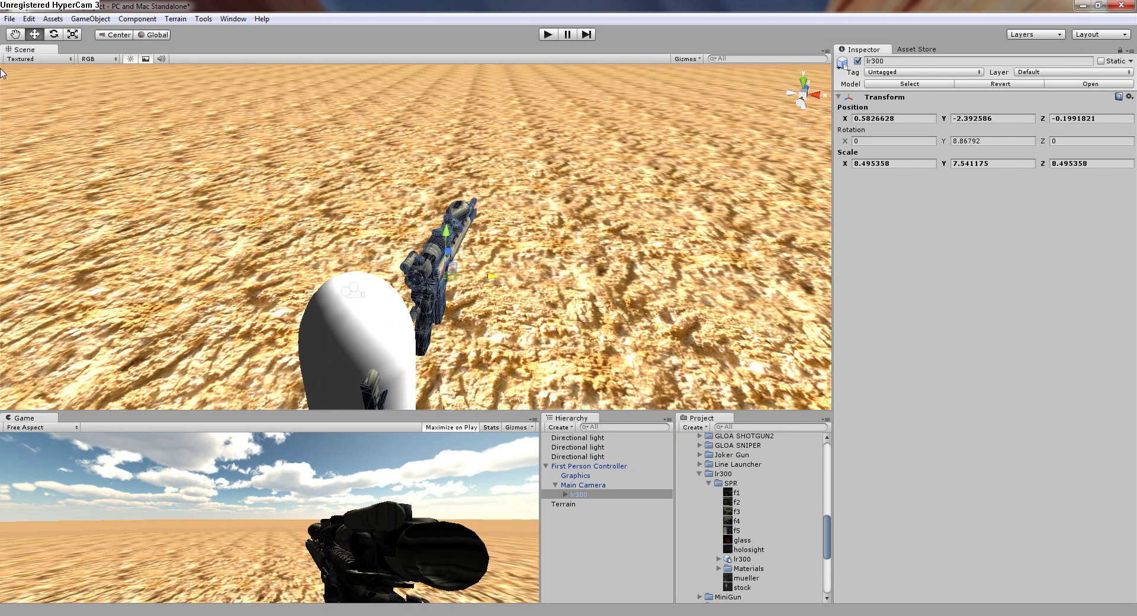
pyautogui.click(568, 37)
pyautogui.click(550, 40)
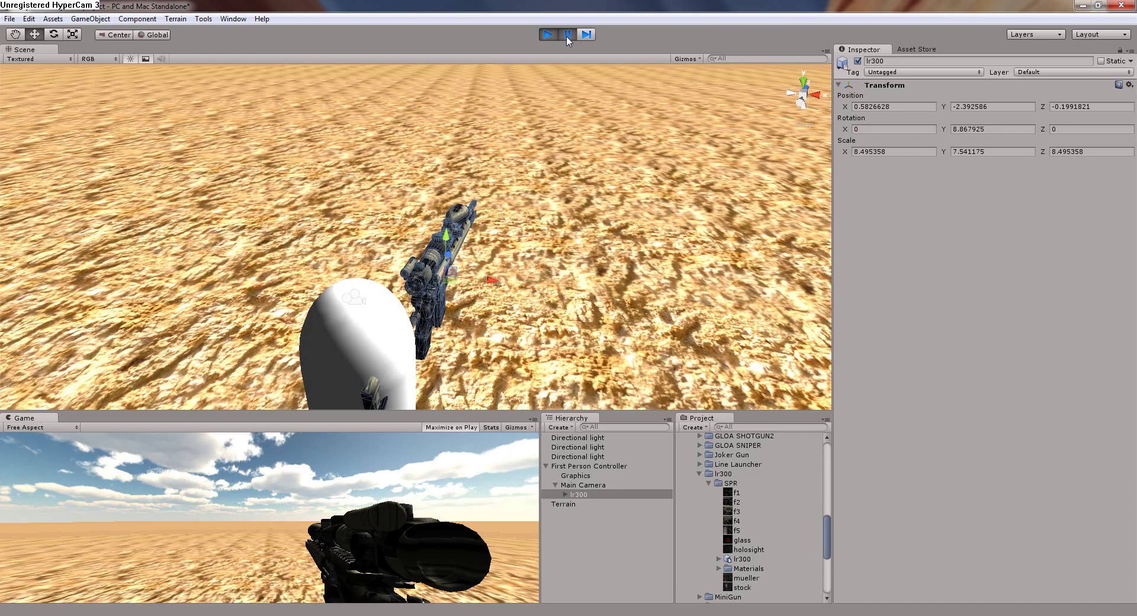
pyautogui.click(567, 37)
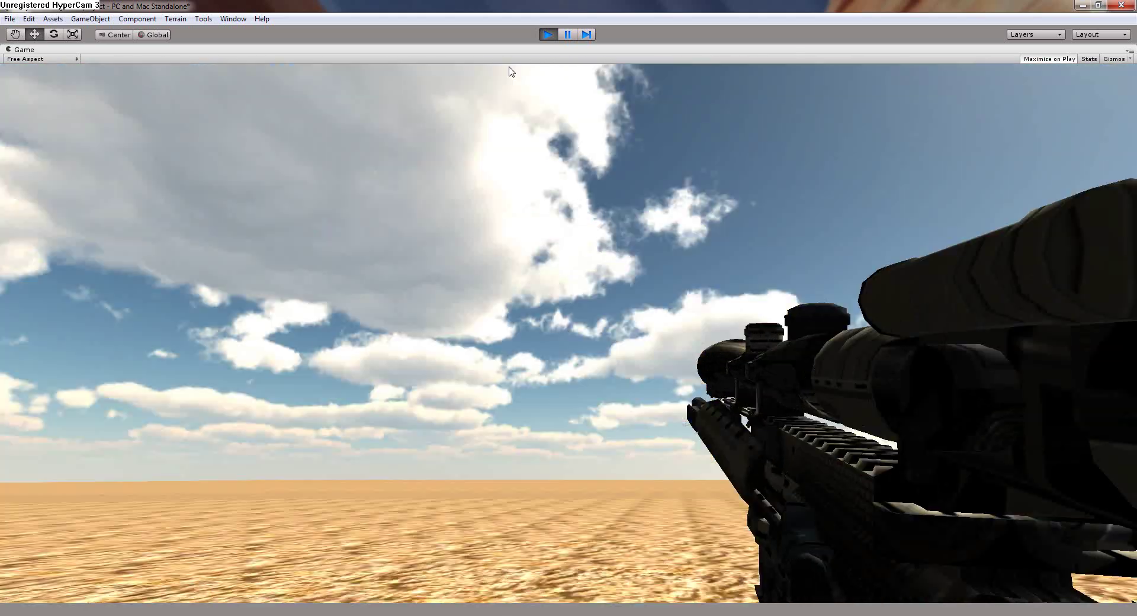
pyautogui.hotkey('ctrl', 'p')
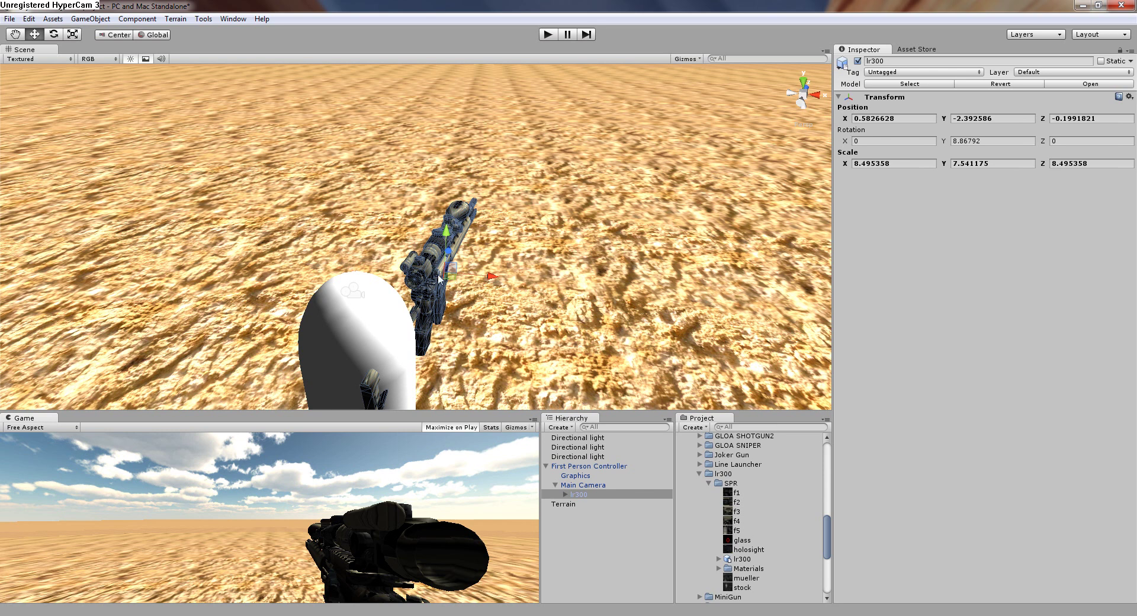
# Delete the whole lr300 rifle from under the Main Camera.
pyautogui.click(460, 233)
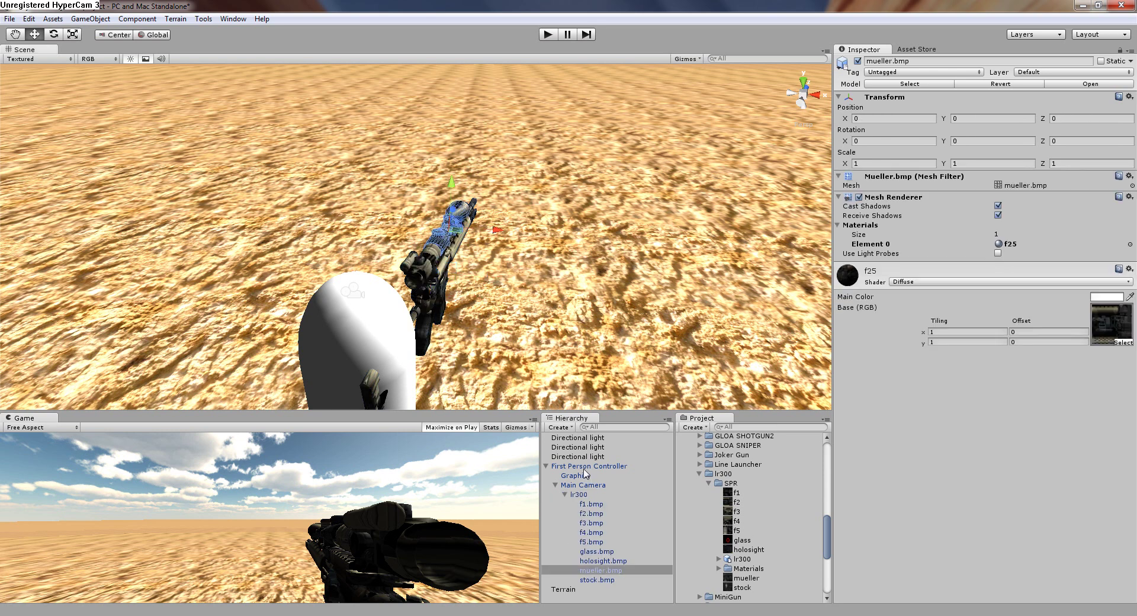
pyautogui.click(578, 495)
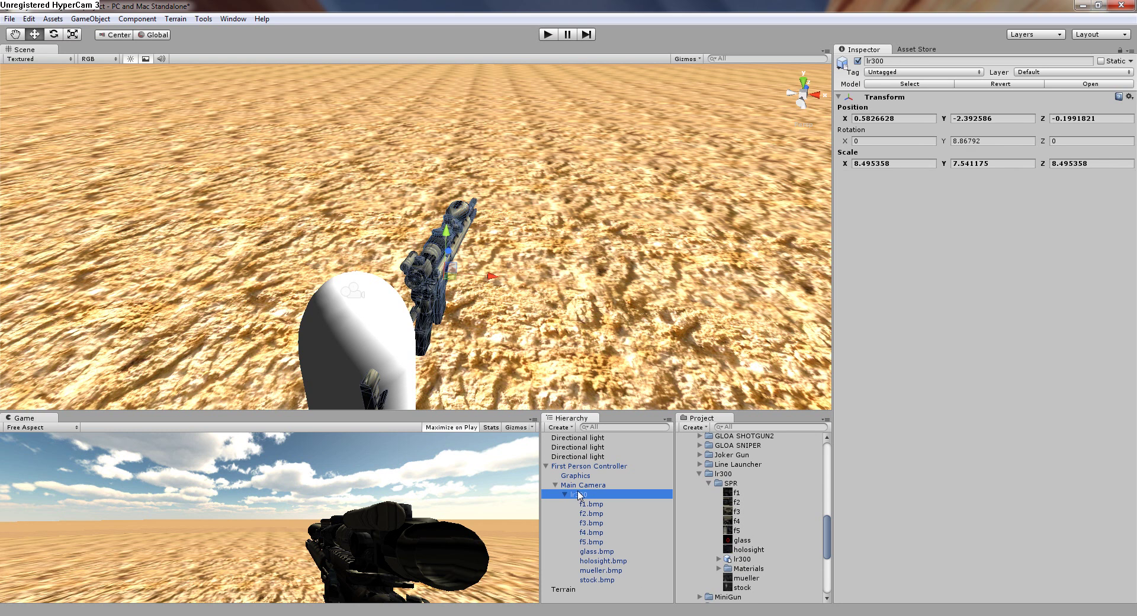
pyautogui.press('Delete')
pyautogui.moveTo(639, 376); pyautogui.dragTo(364, 231, button='right')
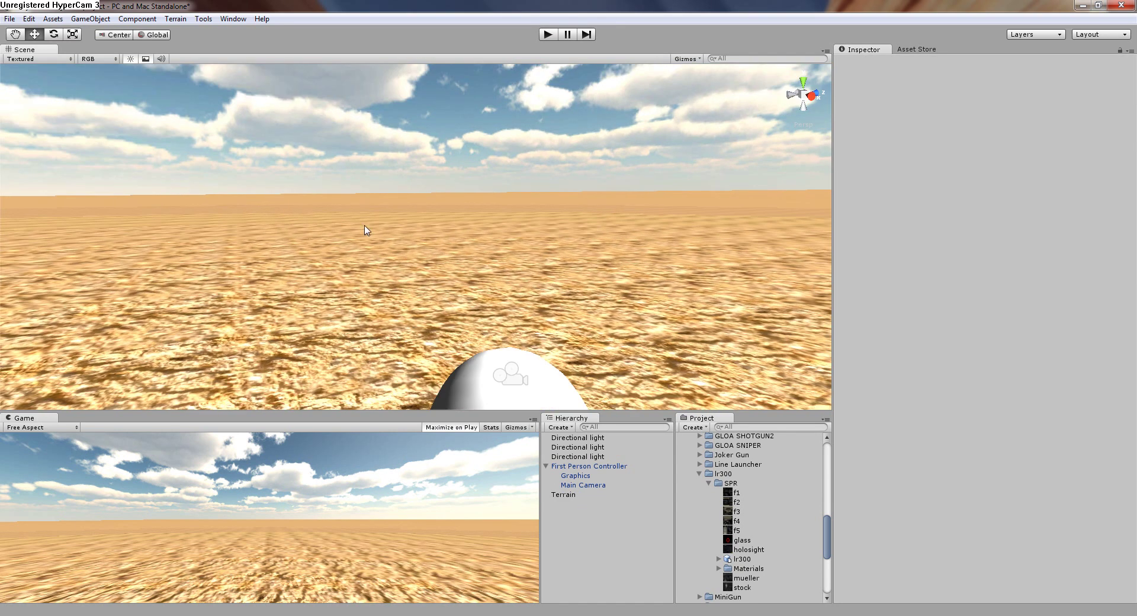
pyautogui.moveTo(599, 355); pyautogui.dragTo(311, 188, button='middle')
pyautogui.moveTo(408, 275); pyautogui.dragTo(555, 287, button='middle')
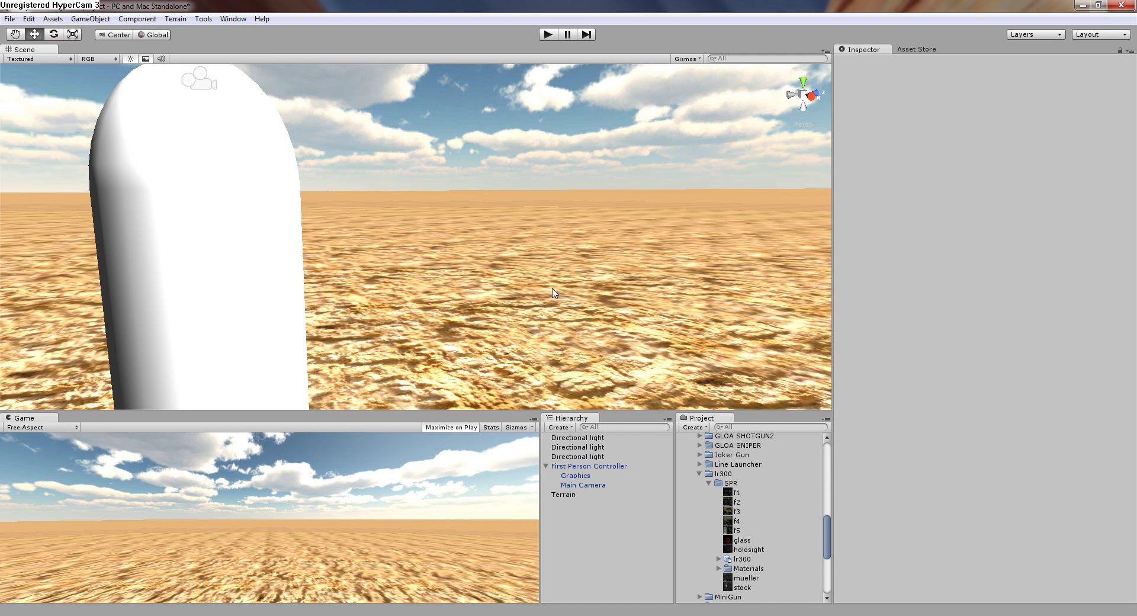
pyautogui.moveTo(590, 225); pyautogui.dragTo(298, 240, button='right')
pyautogui.moveTo(296, 236); pyautogui.dragTo(270, 269, button='middle')
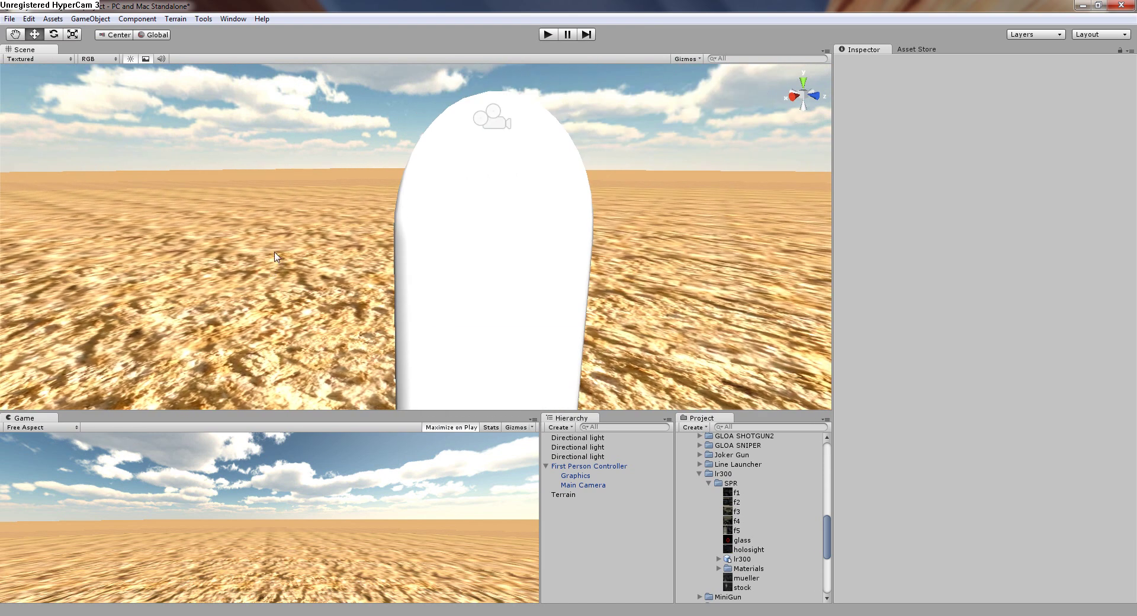